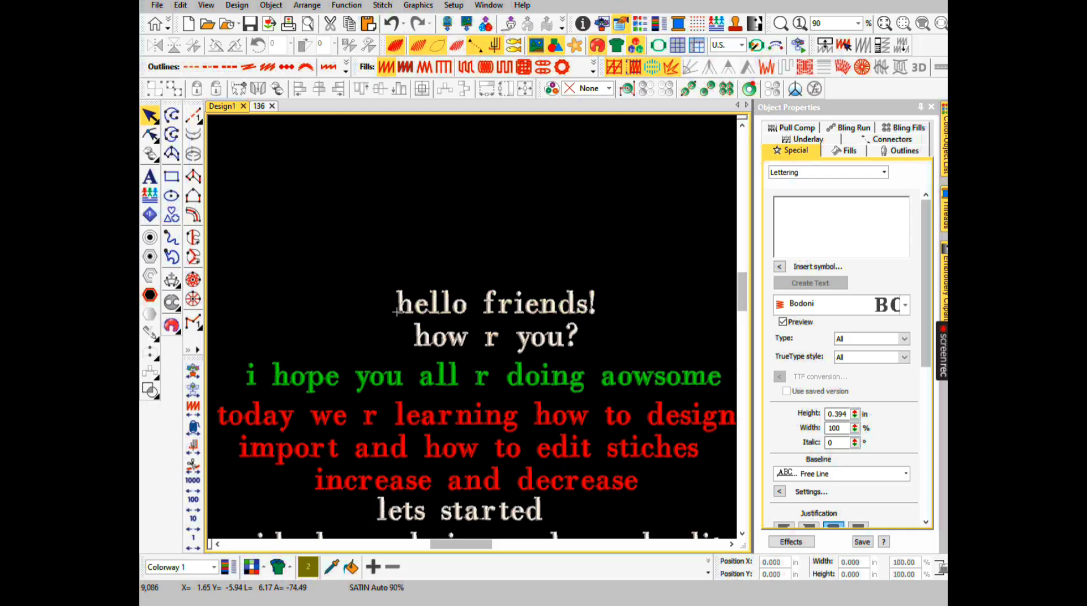
{"action": "scroll", "coordinate": [433, 343], "scroll_direction": "down", "scroll_amount": 1}
{"action": "scroll", "coordinate": [508, 427], "scroll_direction": "up", "scroll_amount": 1}
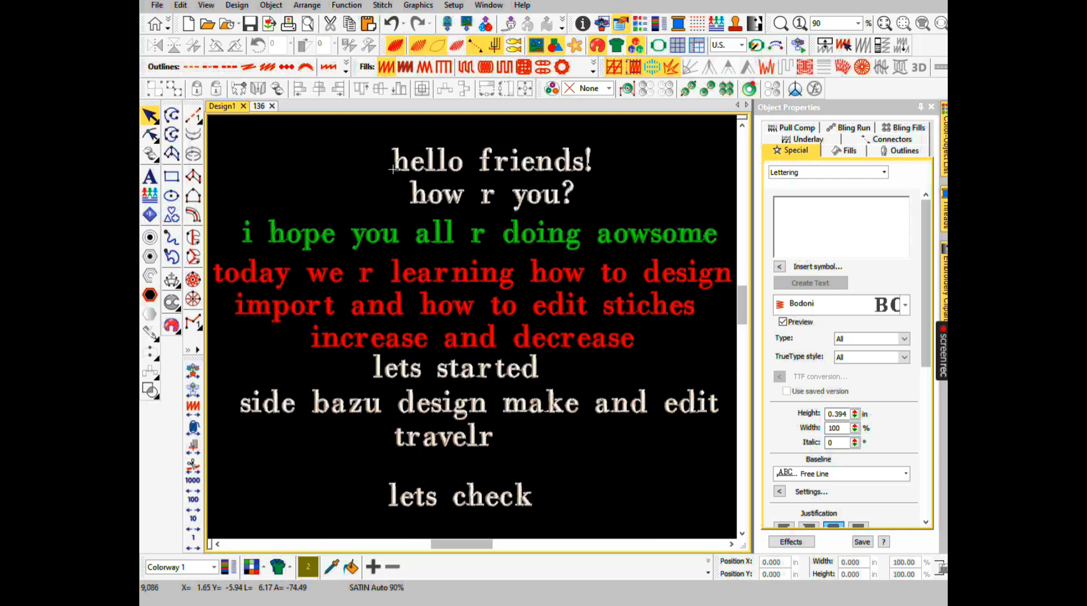
{"action": "key", "text": "Tab"}
{"action": "key", "text": "Tab"}
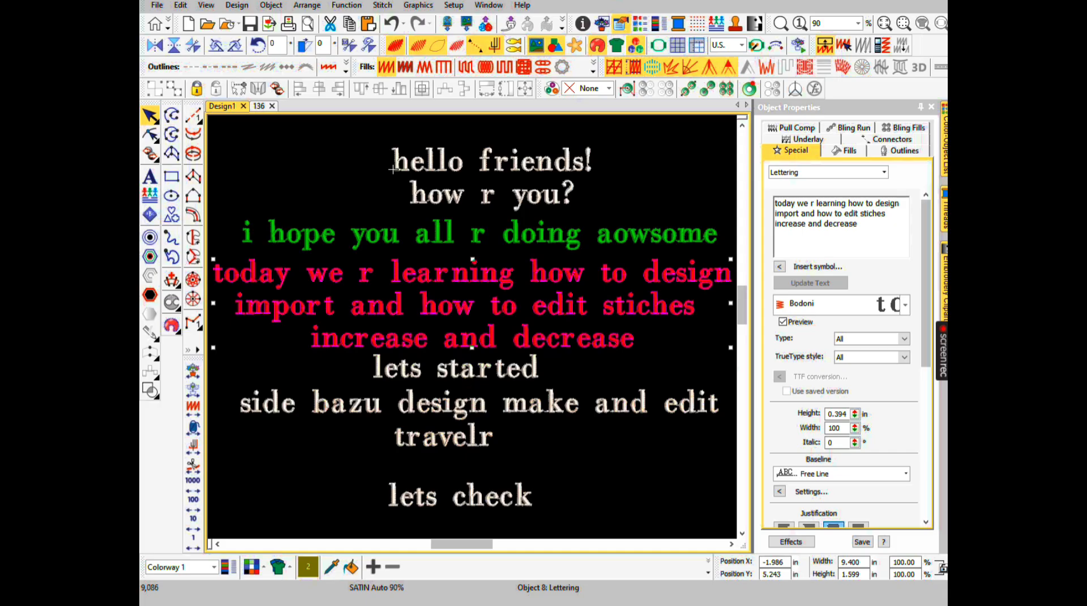
{"action": "key", "text": "Tab"}
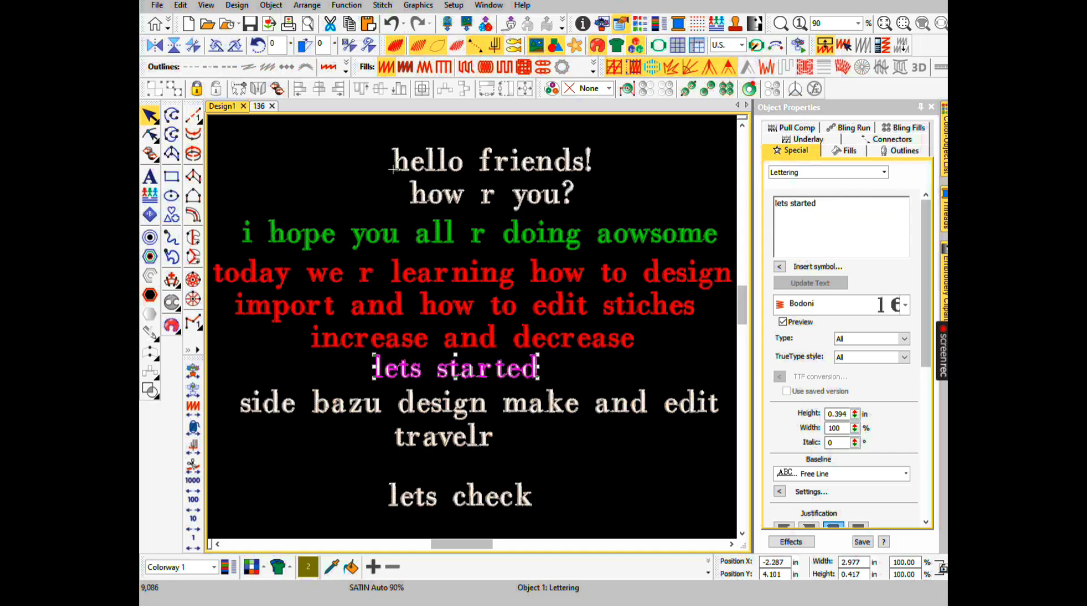
{"action": "key", "text": "Escape"}
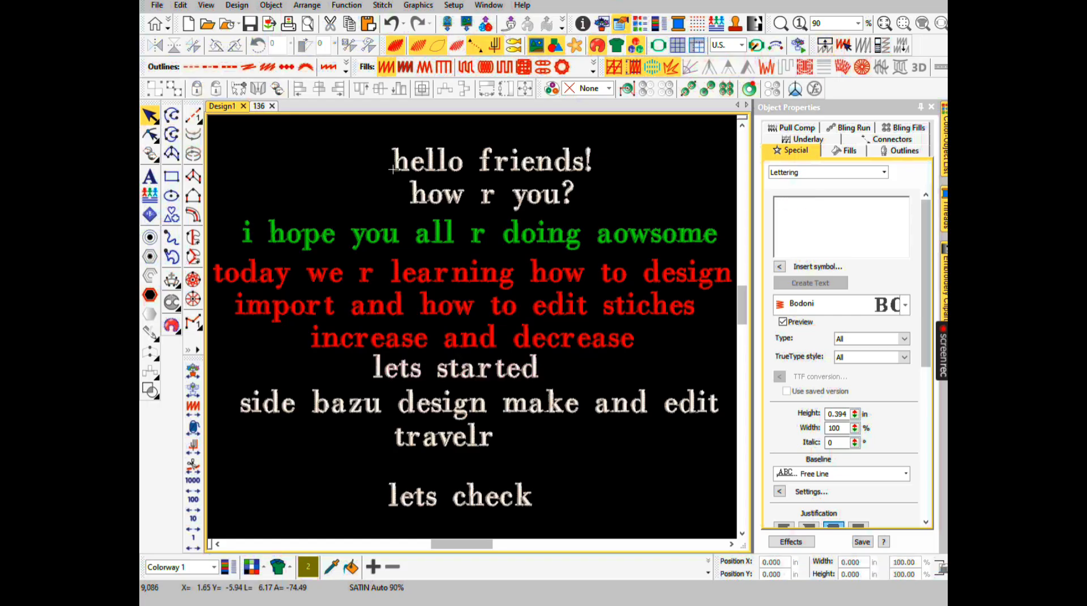
Switch to the 136 design and view its layout with the repeats shown and with the repeats hidden
{"action": "key", "text": "ctrl+Tab"}
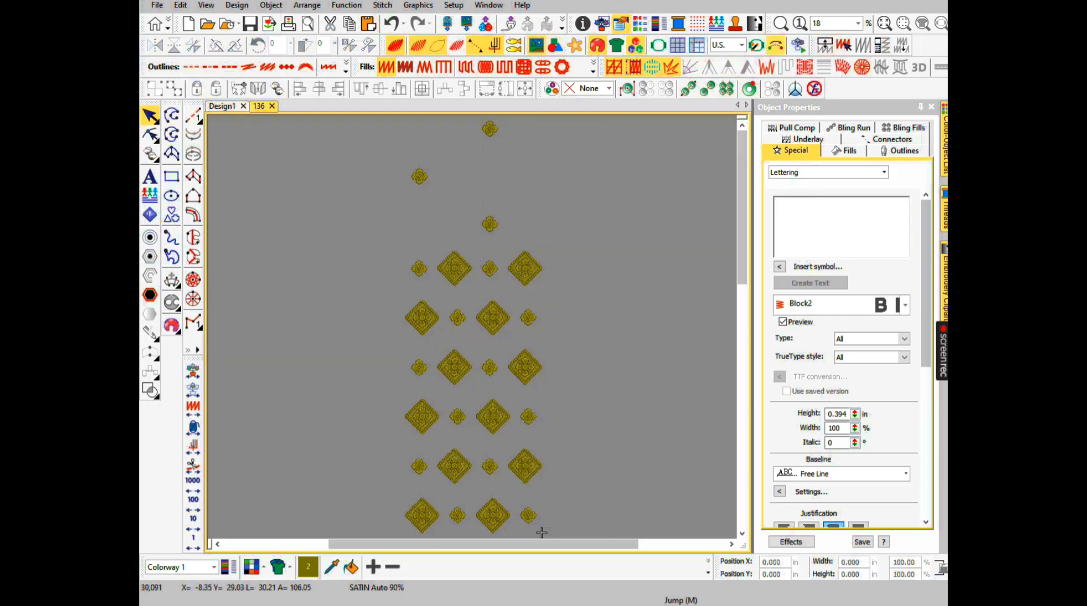
{"action": "key", "text": "ctrl+r"}
{"action": "key", "text": "Return"}
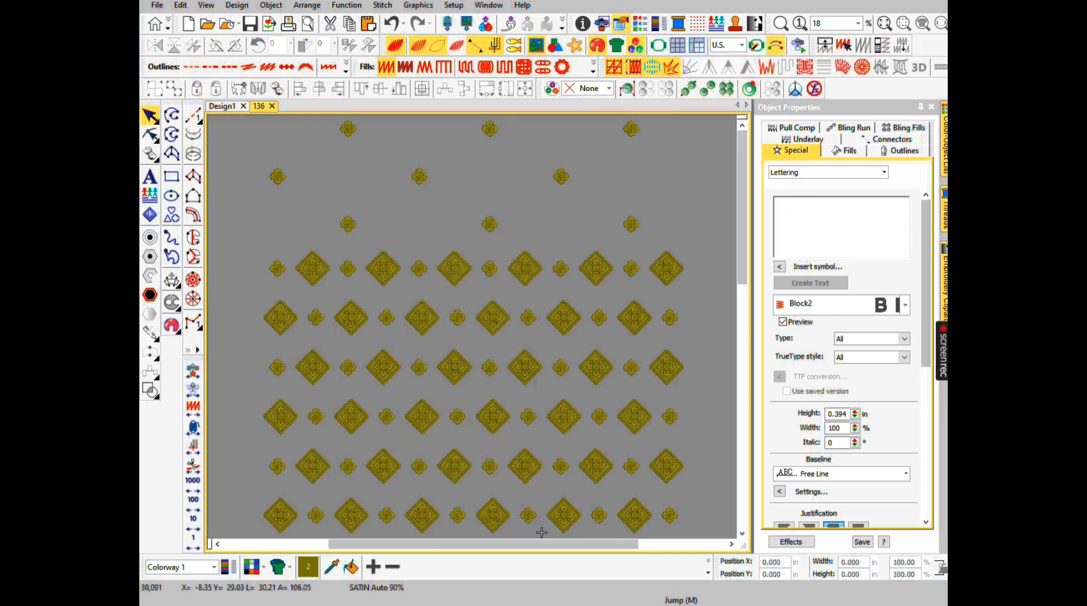
{"action": "key", "text": "ctrl+r"}
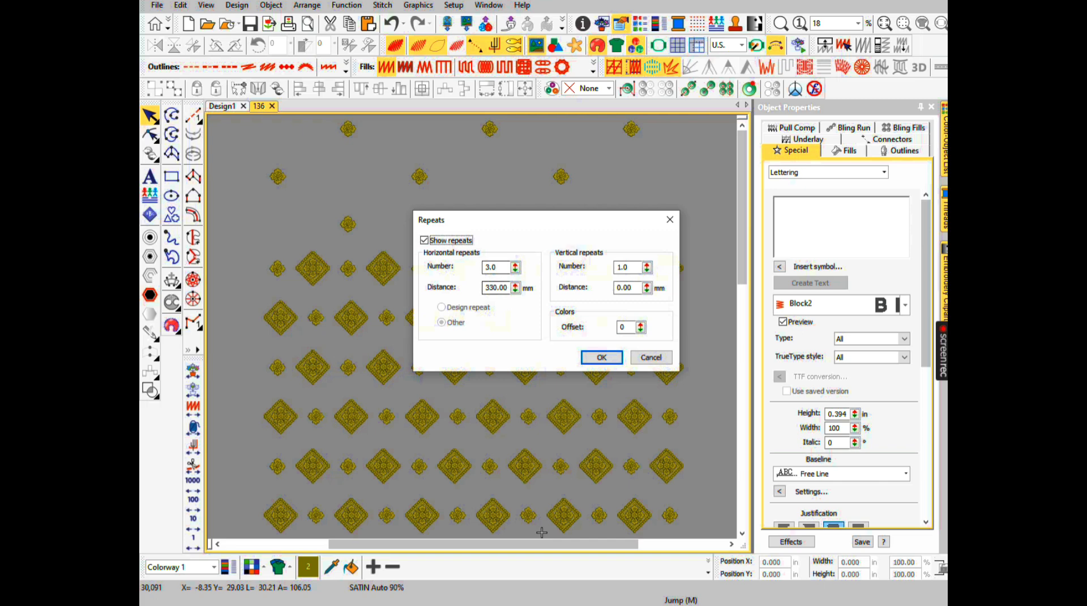
{"action": "key", "text": "space"}
{"action": "key", "text": "Return"}
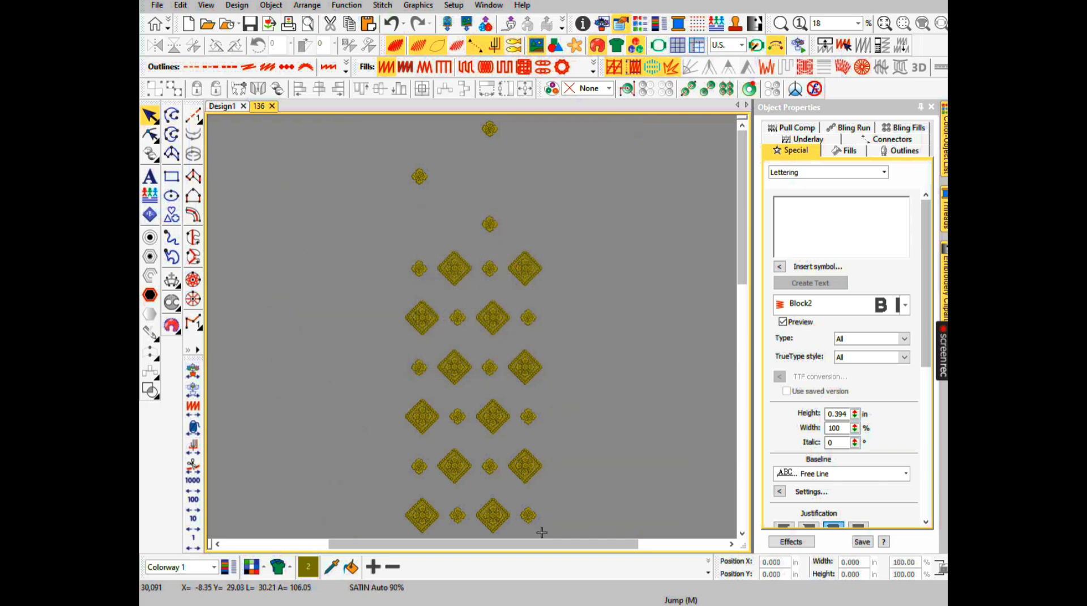
Show the vector shapes of the 136 design and cut out both rectangular outlines and the black band between them
{"action": "key", "text": "ctrl+a"}
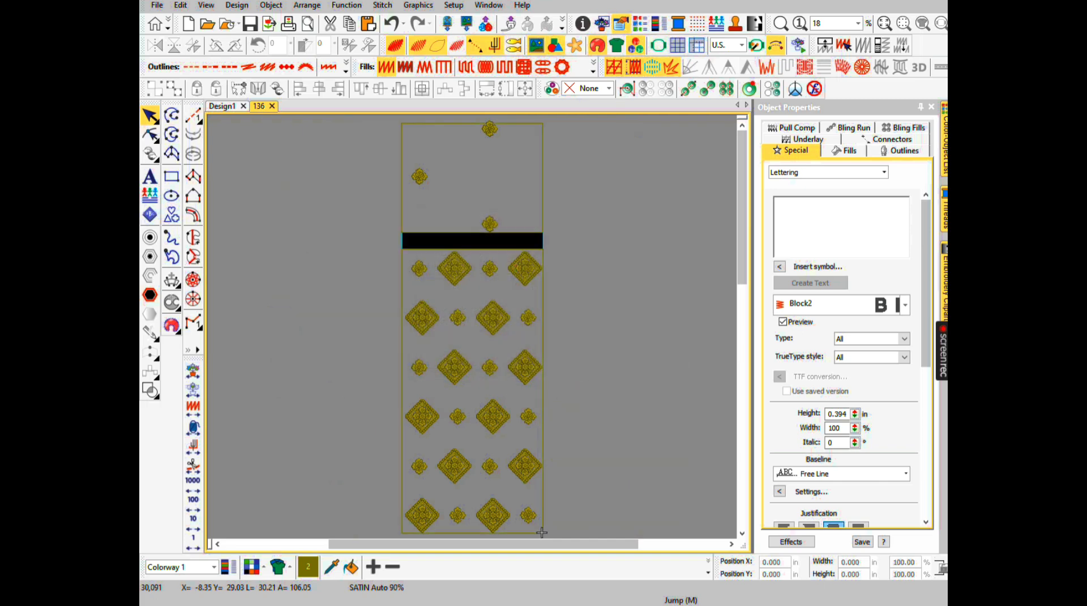
{"action": "left_click", "coordinate": [541, 532]}
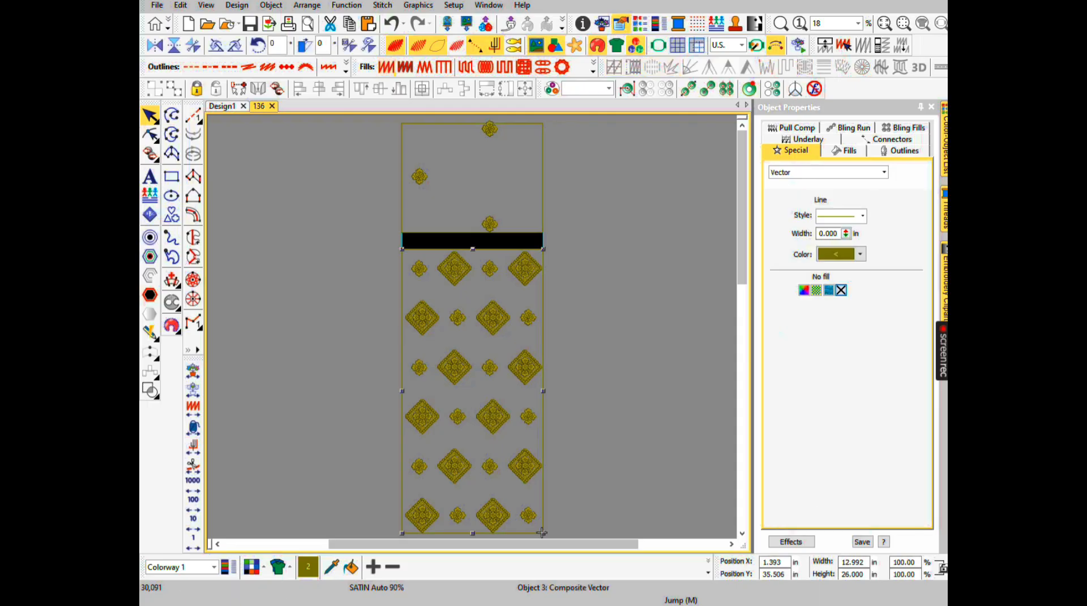
{"action": "left_click", "coordinate": [541, 532], "text": "ctrl"}
{"action": "left_click", "coordinate": [542, 532], "text": "ctrl"}
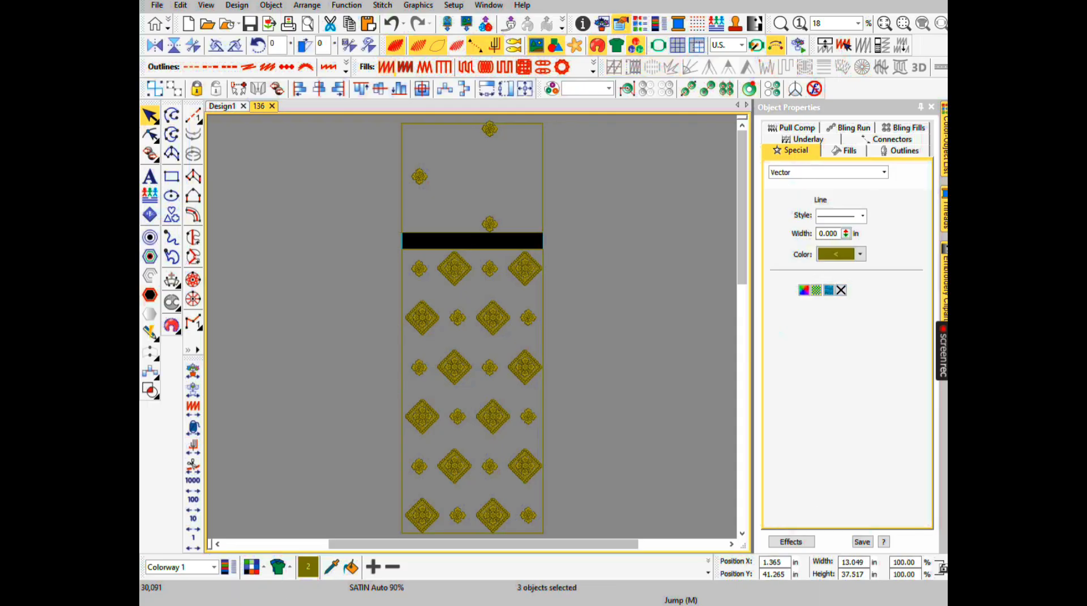
{"action": "key", "text": "Delete"}
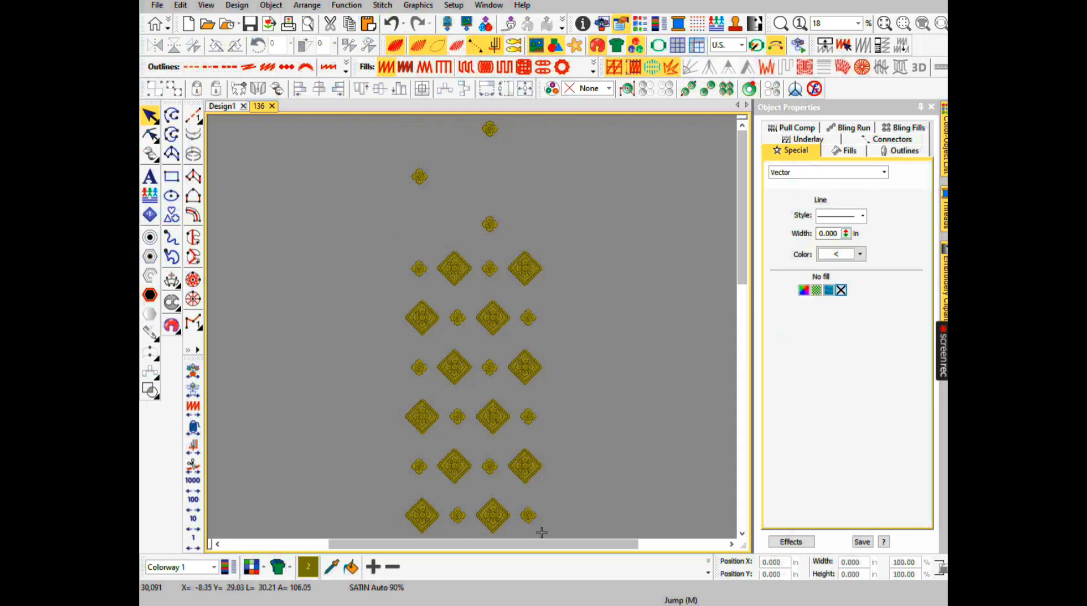
Create a new blank design and paste the two rectangular outlines and the black band into it
{"action": "key", "text": "ctrl+n"}
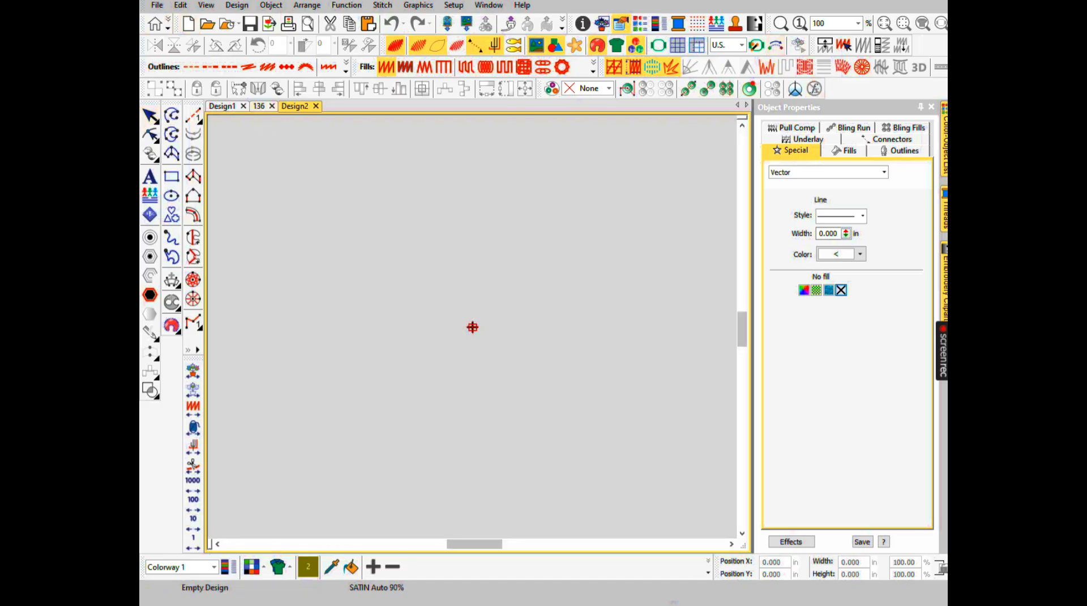
{"action": "key", "text": "ctrl+v"}
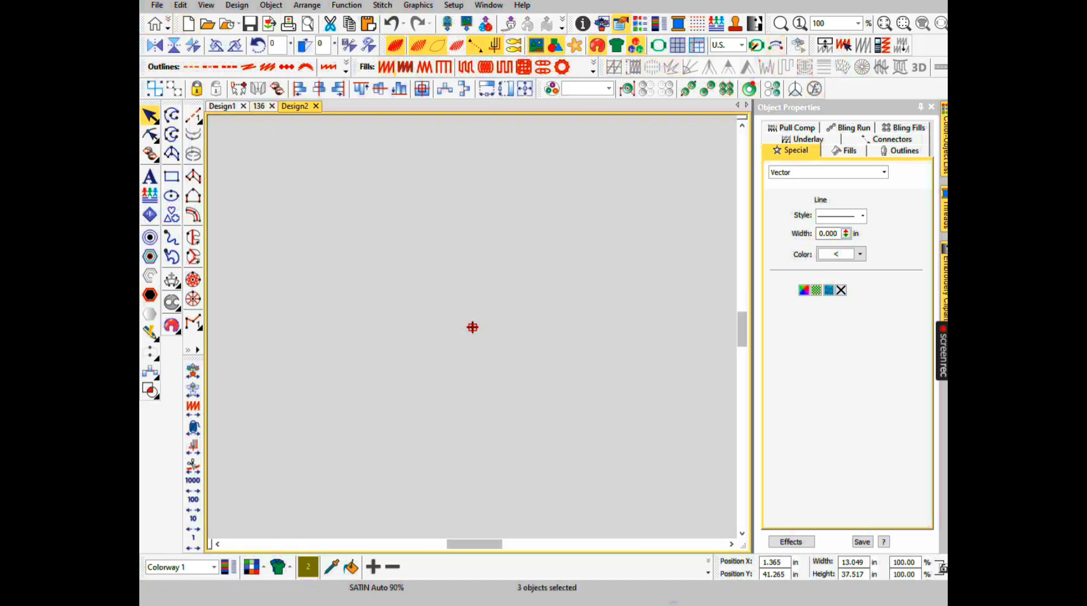
{"action": "key", "text": "0"}
{"action": "key", "text": "Escape"}
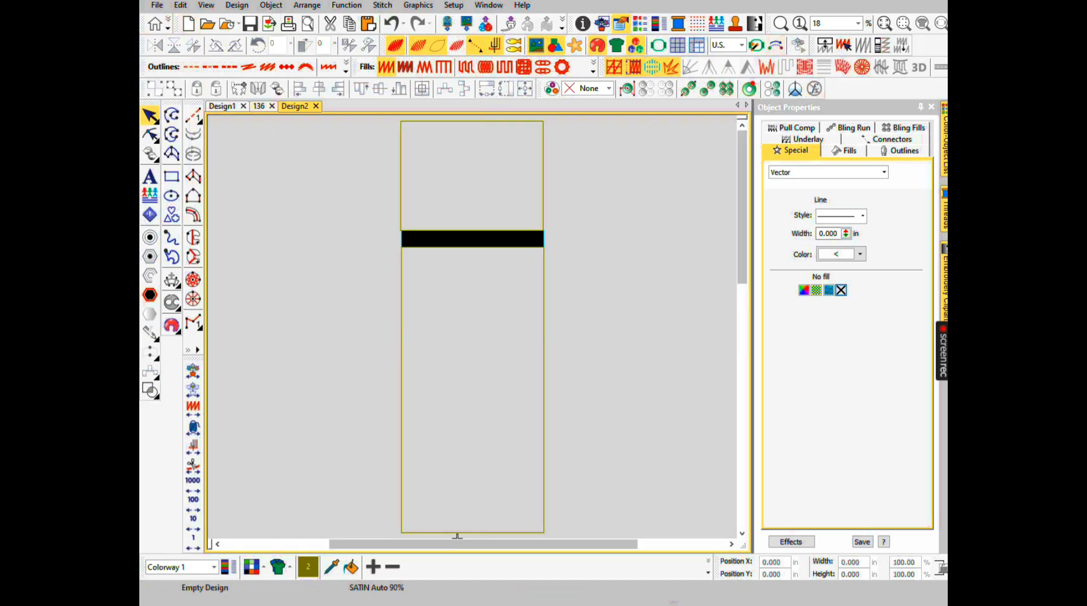
Create the lettering "frount" in the Block2 font and place it to the left of the lower rectangle
{"action": "left_click", "coordinate": [456, 533]}
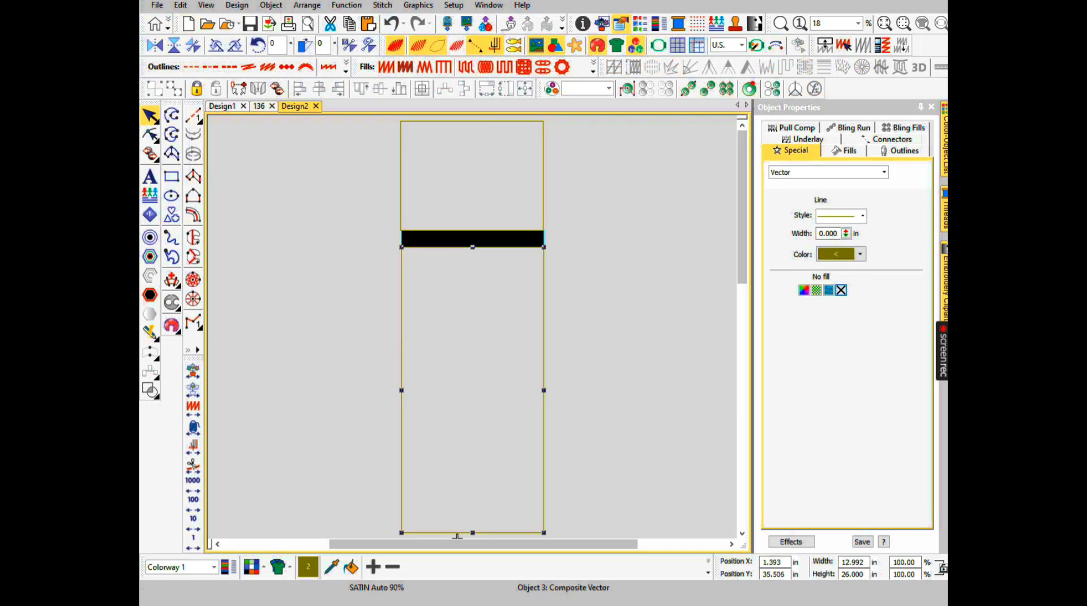
{"action": "key", "text": "Escape"}
{"action": "key", "text": "a"}
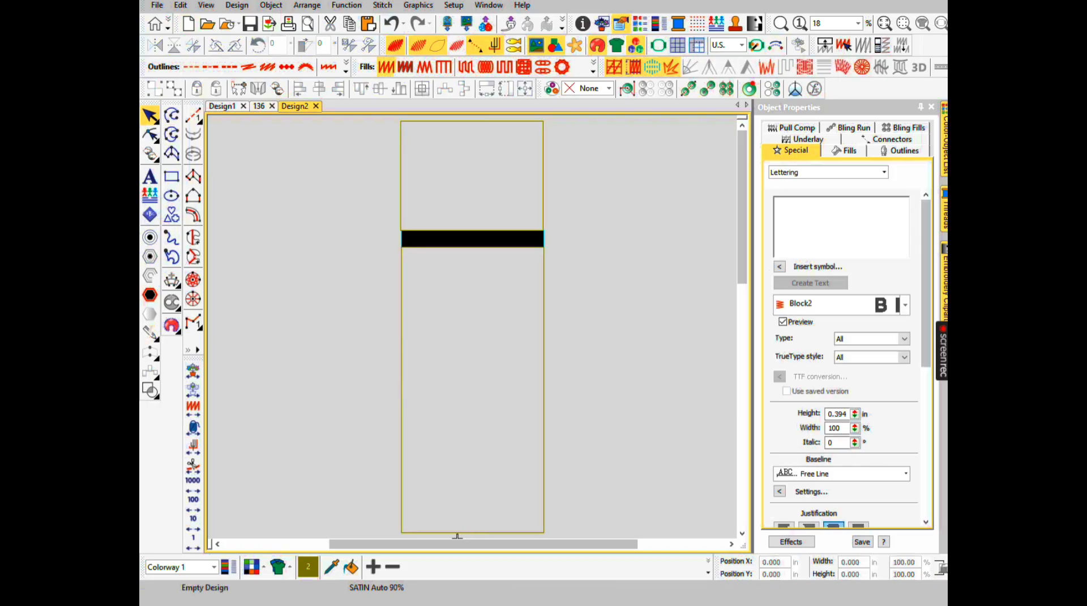
{"action": "type", "text": "f"}
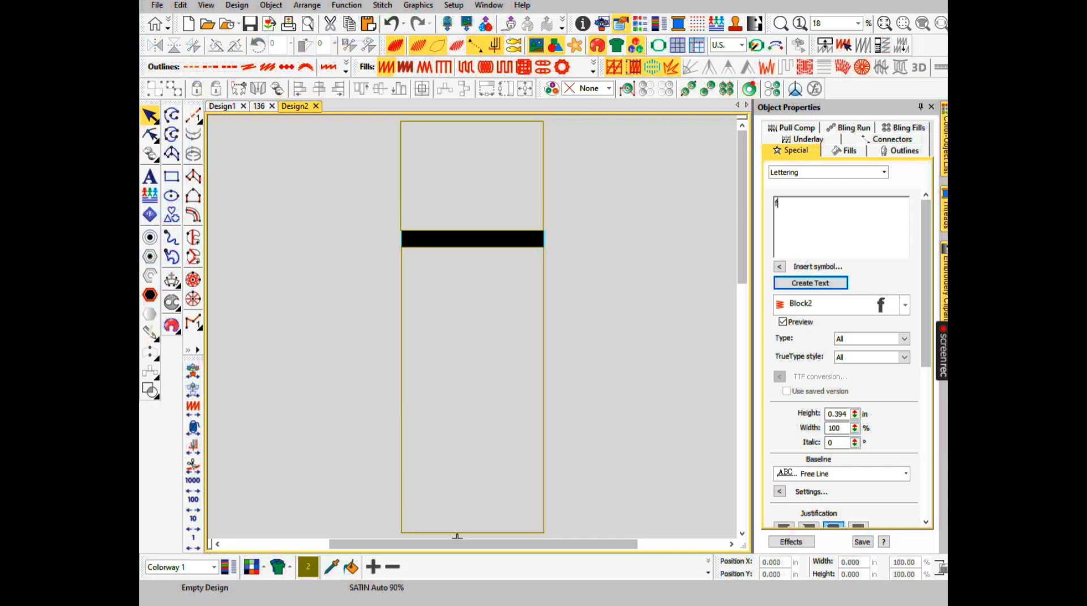
{"action": "type", "text": "rount"}
{"action": "key", "text": "Return"}
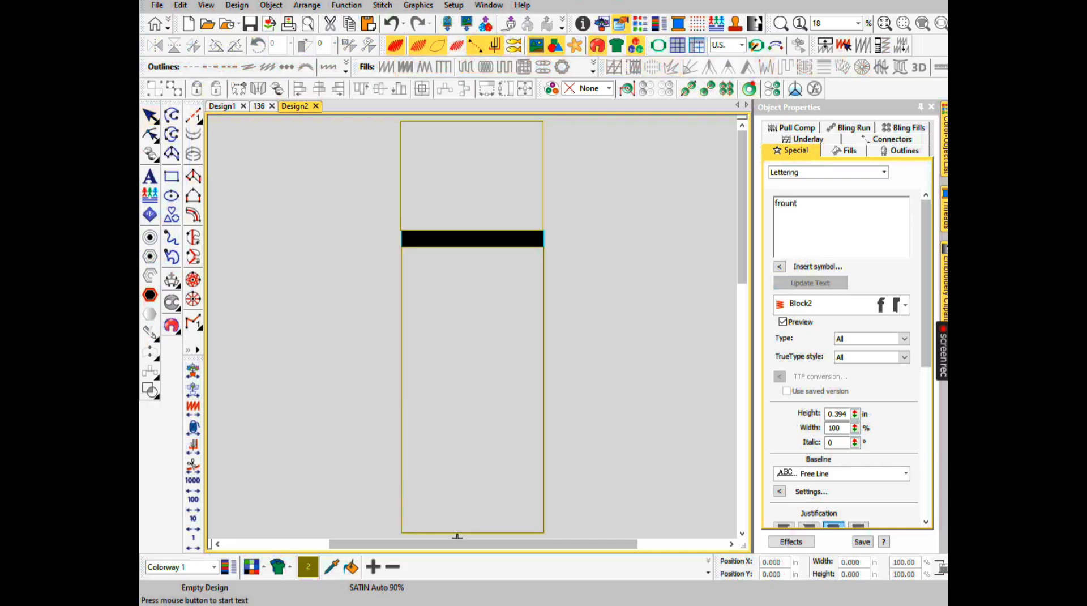
{"action": "left_click", "coordinate": [334, 383]}
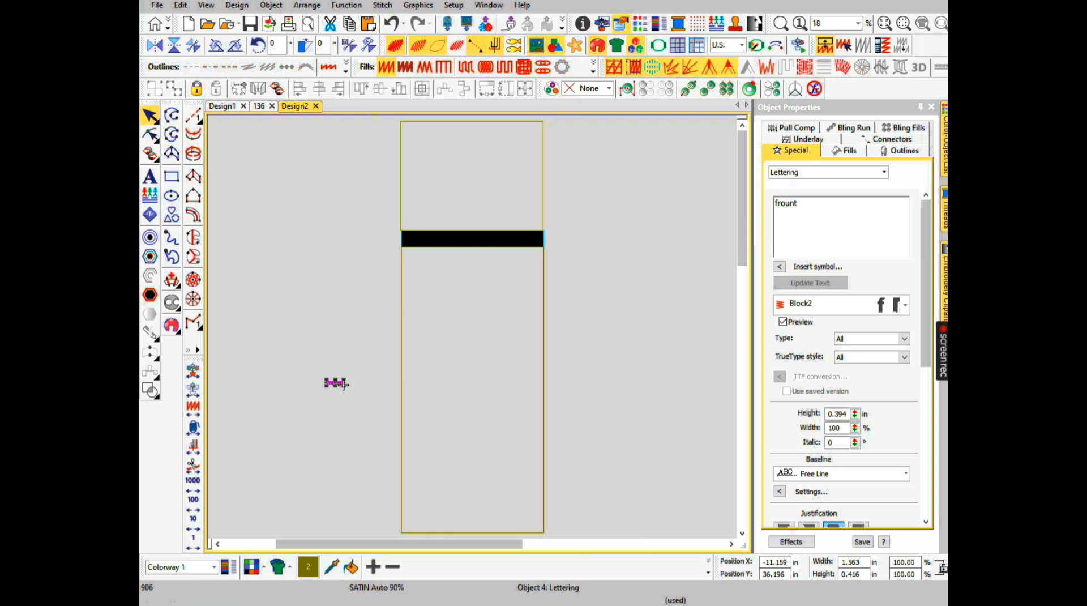
Convert the "frount" lettering to a vector object
{"action": "right_click", "coordinate": [547, 301]}
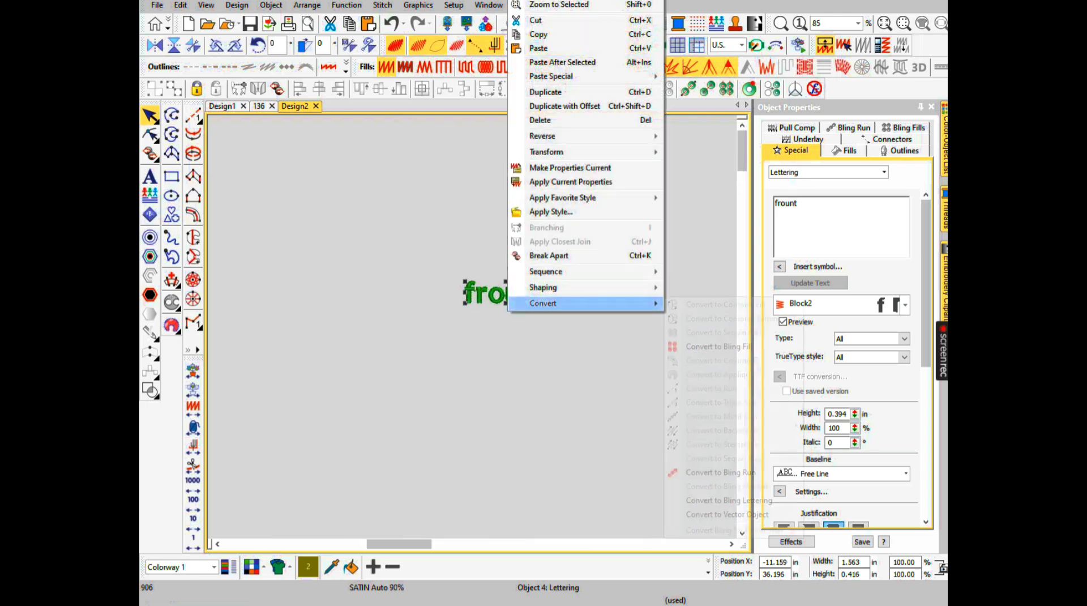
{"action": "mouse_move", "coordinate": [546, 303]}
{"action": "left_click", "coordinate": [728, 514]}
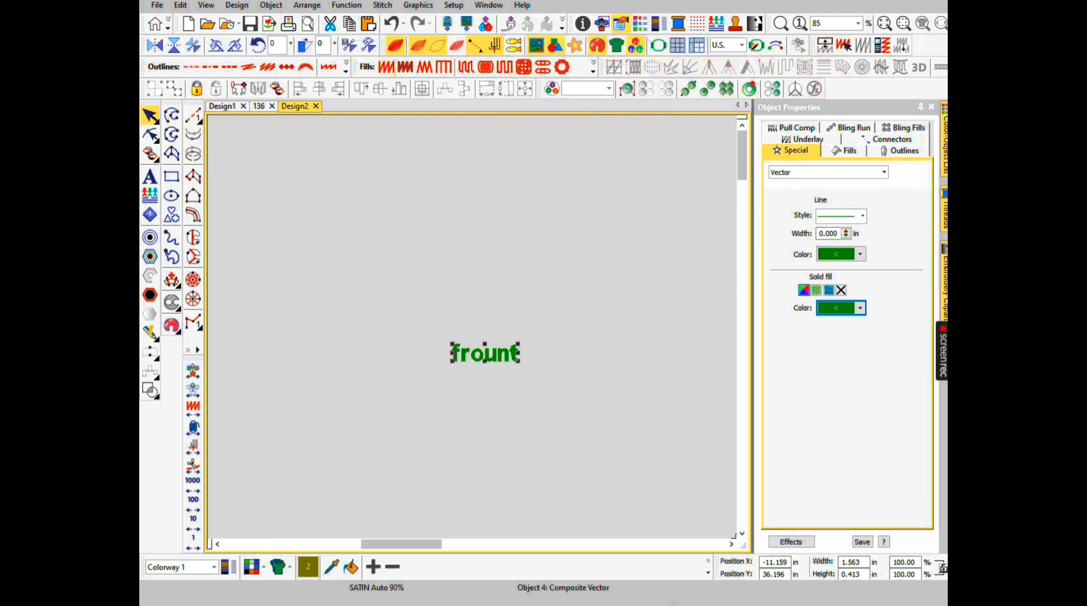
Enlarge the "frount" text beside the lower rectangle to about 6.9 in wide and deselect it
{"action": "left_click_drag", "start_coordinate": [503, 347], "coordinate": [661, 536]}
{"action": "scroll", "coordinate": [593, 535], "scroll_direction": "down", "scroll_amount": 3}
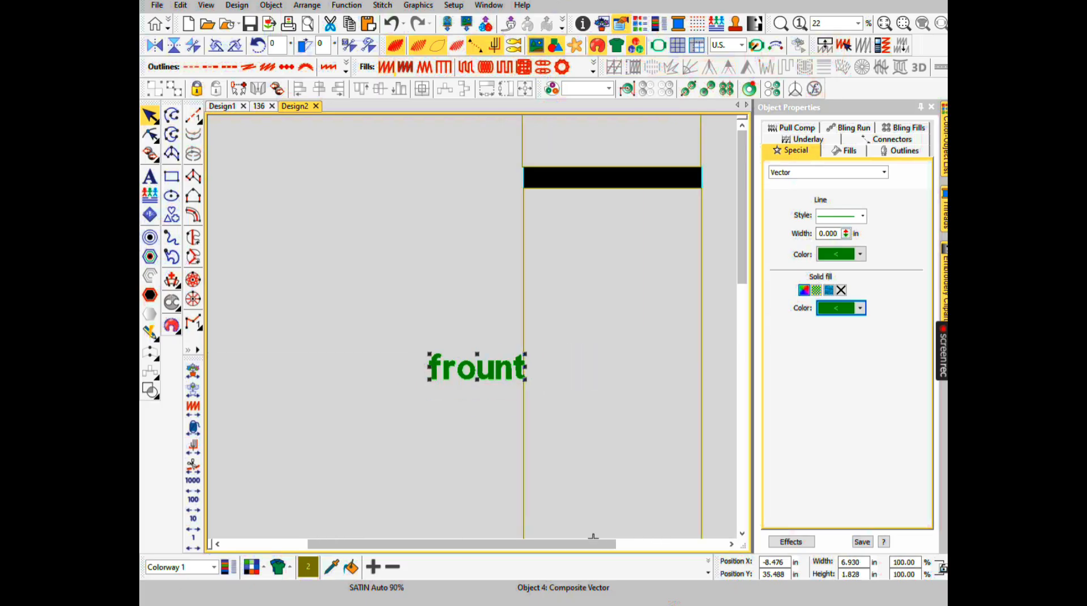
{"action": "scroll", "coordinate": [494, 536], "scroll_direction": "down", "scroll_amount": 1}
{"action": "left_click", "coordinate": [494, 535]}
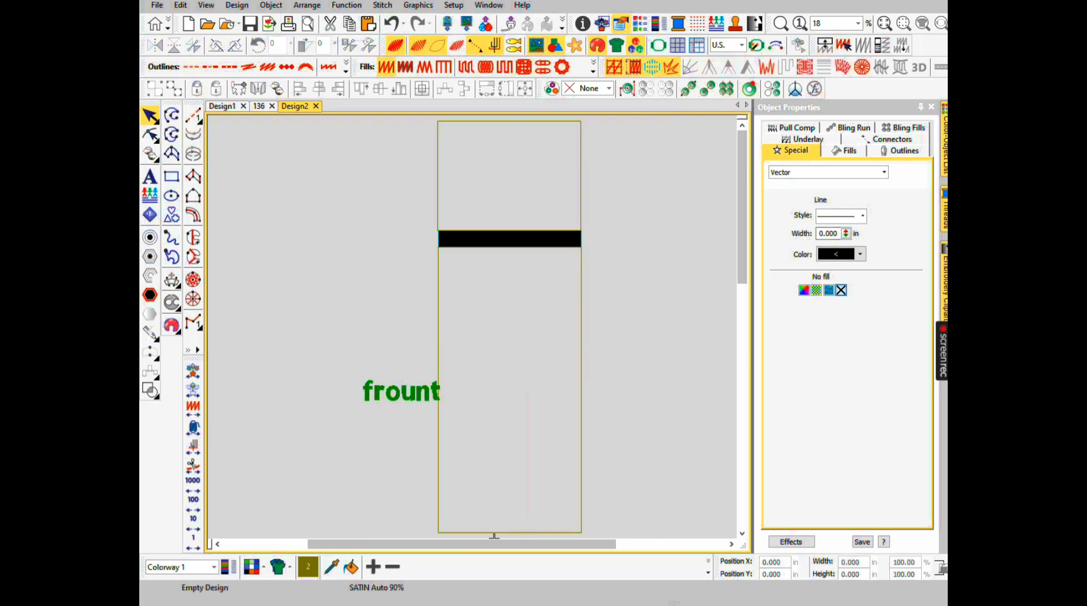
{"action": "left_click", "coordinate": [402, 392]}
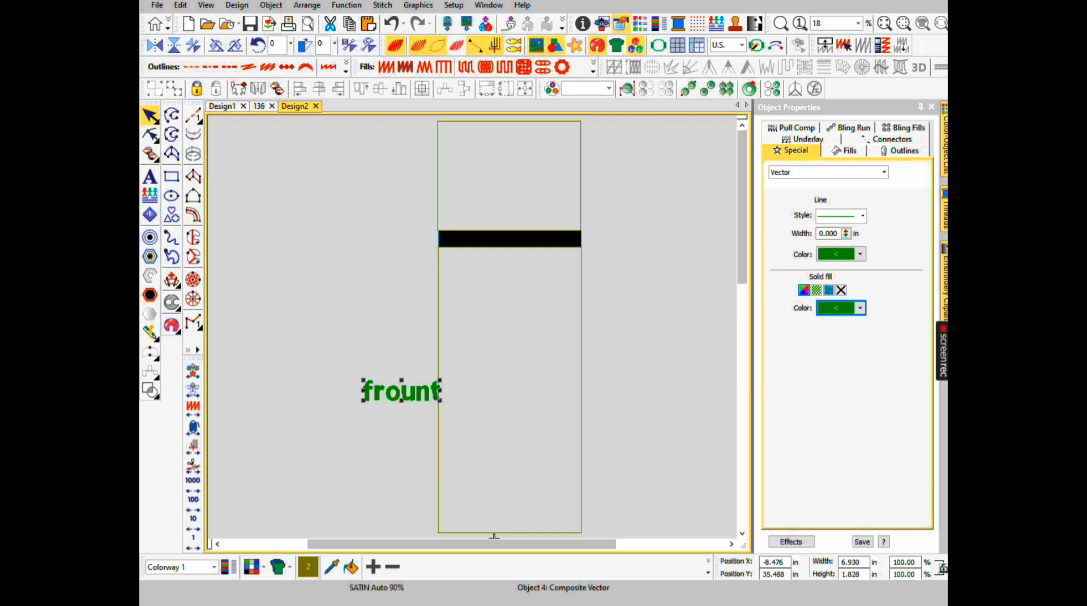
{"action": "left_click", "coordinate": [397, 386]}
{"action": "key", "text": "Escape"}
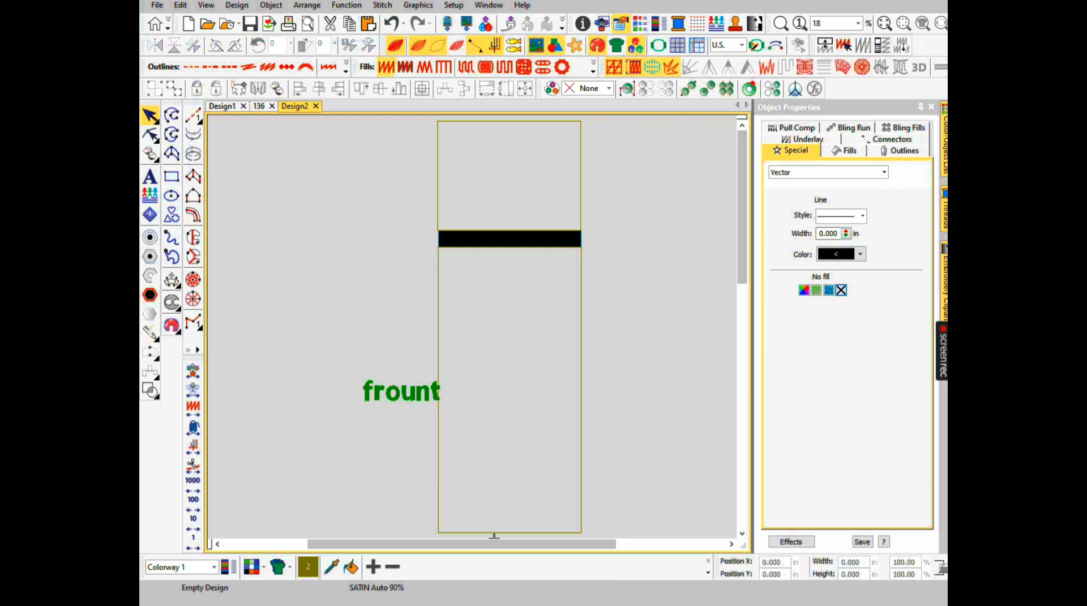
Create the lettering "2in cutting" in the Block2 font and place it just left of the black band
{"action": "key", "text": "a"}
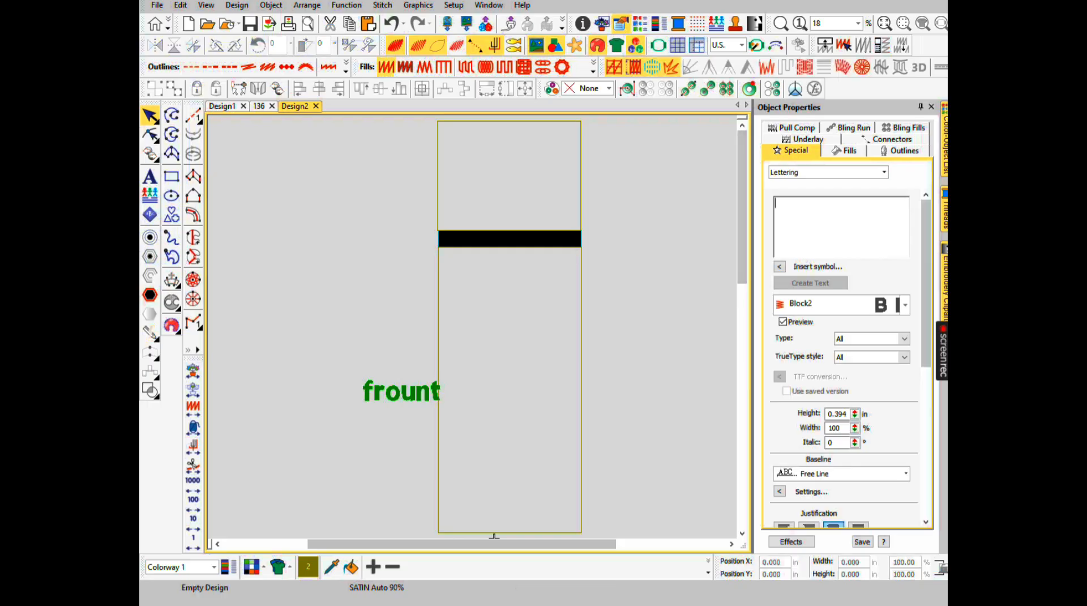
{"action": "type", "text": "2i"}
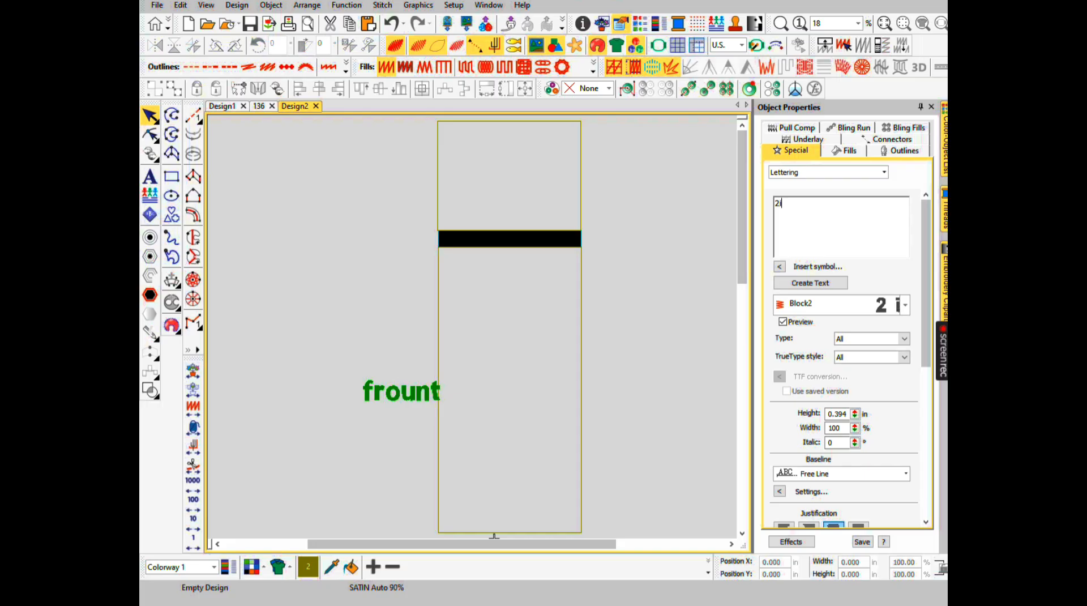
{"action": "type", "text": "n cutting"}
{"action": "left_click", "coordinate": [810, 283]}
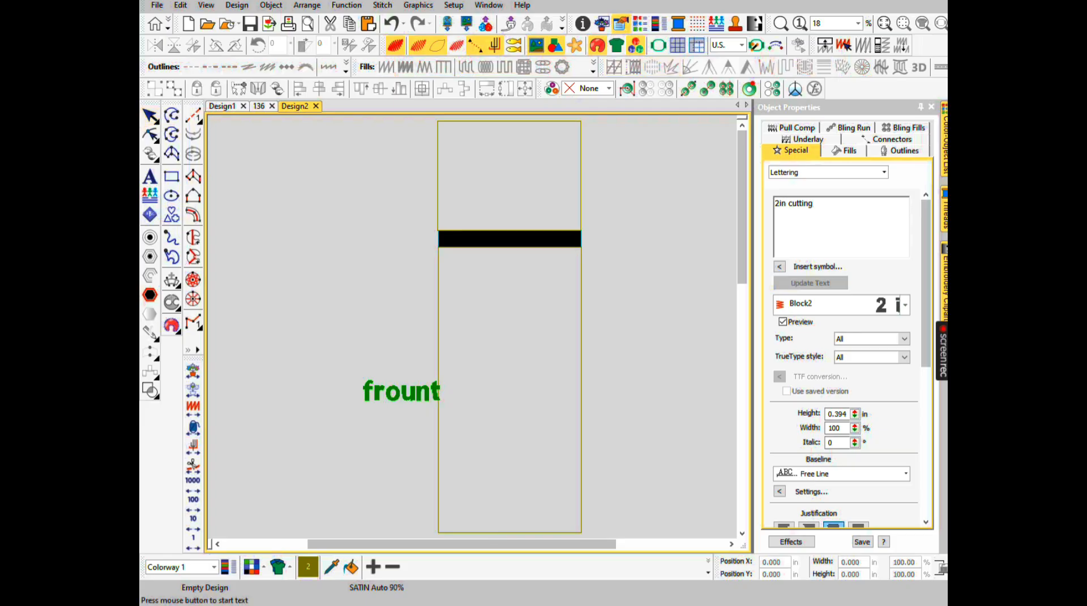
{"action": "left_click", "coordinate": [413, 238]}
Convert the "2in cutting" lettering to a vector object
{"action": "scroll", "coordinate": [414, 242], "scroll_direction": "up", "scroll_amount": 7}
{"action": "right_click", "coordinate": [491, 310]}
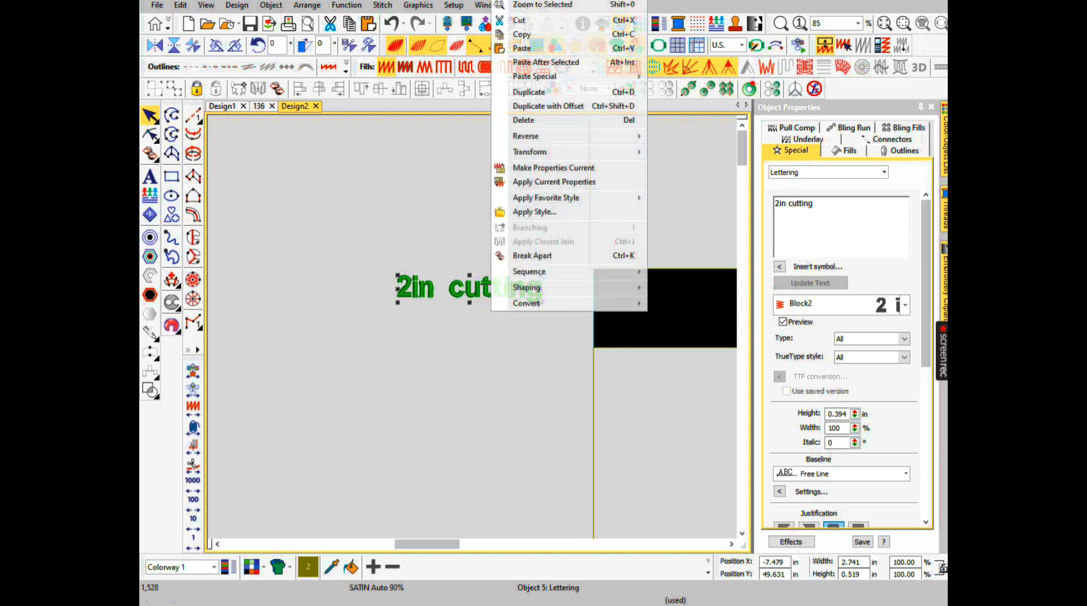
{"action": "mouse_move", "coordinate": [526, 304]}
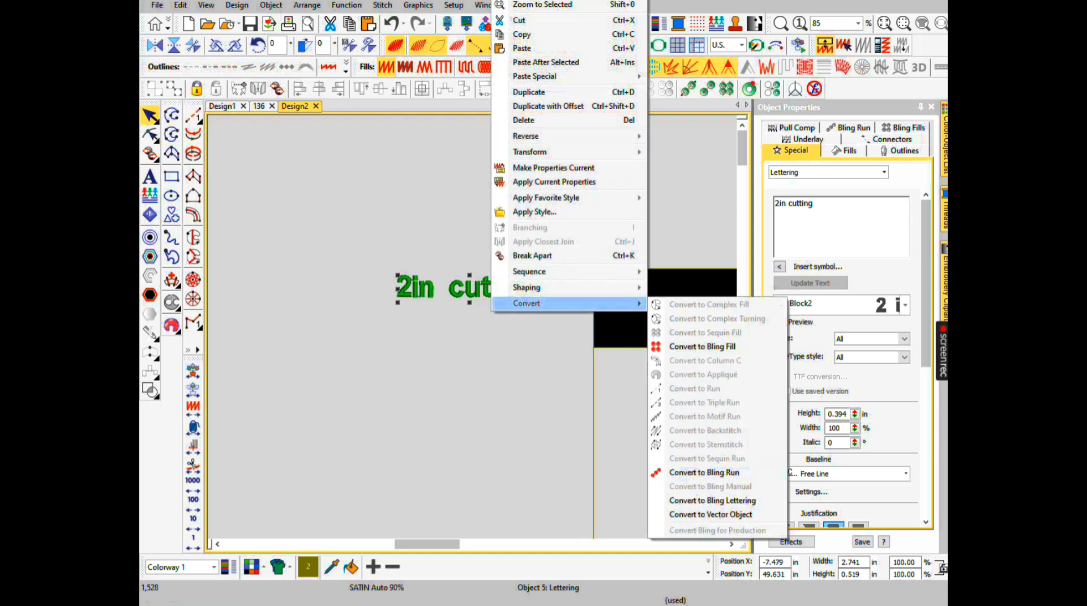
{"action": "left_click", "coordinate": [713, 515]}
Move the "2in cutting" text onto the black band and enlarge it to about 5.4 in wide
{"action": "scroll", "coordinate": [673, 536], "scroll_direction": "down", "scroll_amount": 2}
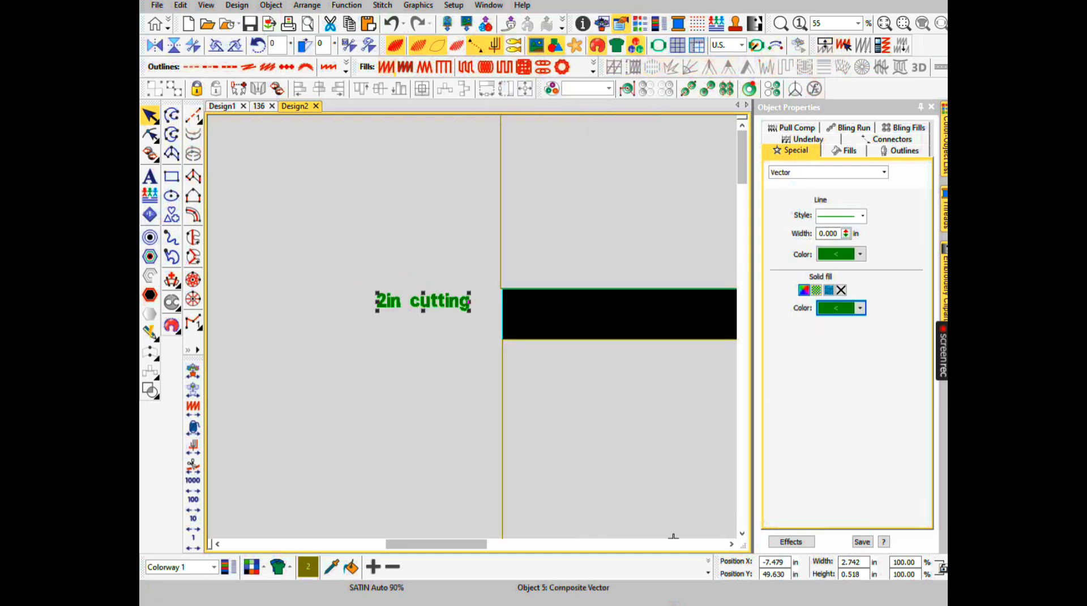
{"action": "left_click_drag", "start_coordinate": [424, 301], "coordinate": [598, 307]}
{"action": "scroll", "coordinate": [660, 320], "scroll_direction": "up", "scroll_amount": 3}
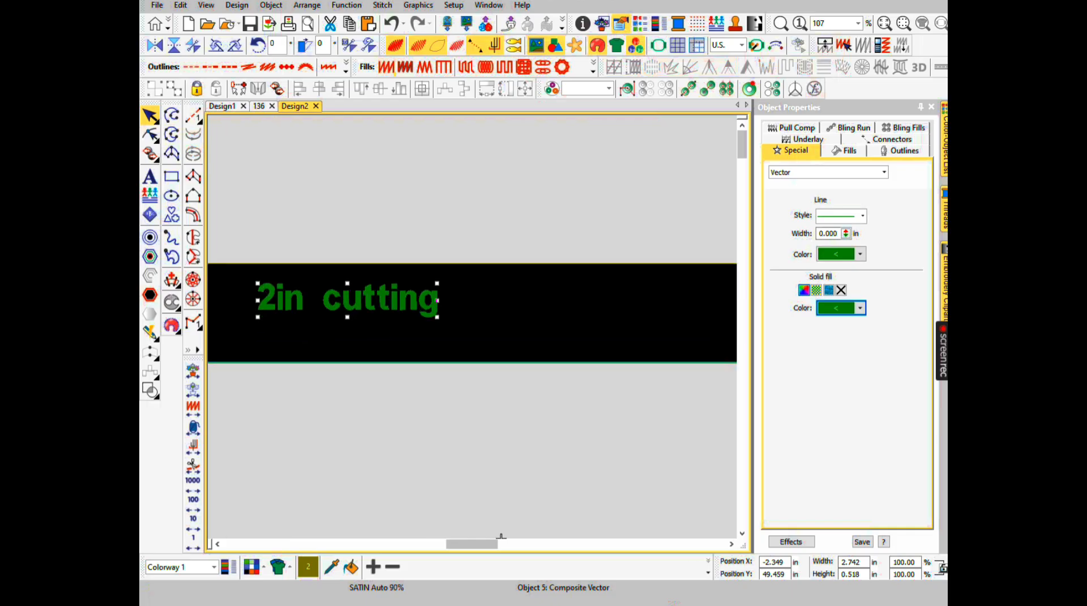
{"action": "left_click_drag", "start_coordinate": [437, 317], "coordinate": [609, 350]}
{"action": "scroll", "coordinate": [501, 536], "scroll_direction": "down", "scroll_amount": 4}
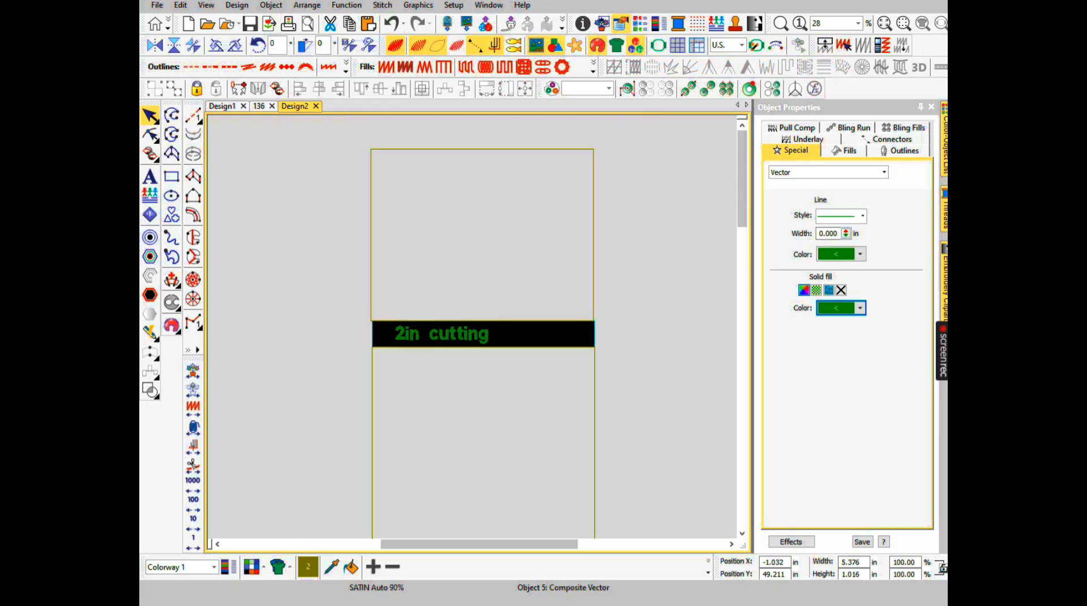
{"action": "left_click", "coordinate": [459, 535]}
{"action": "left_click", "coordinate": [430, 332]}
{"action": "left_click", "coordinate": [459, 535]}
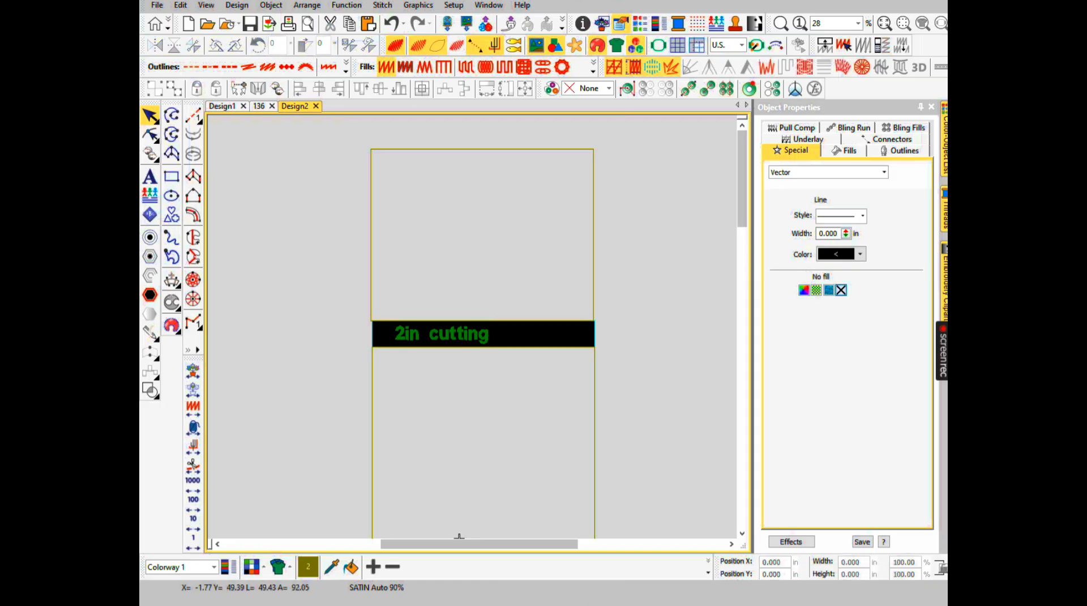
Create the lettering "10 inch bazu" in the Block2 font and place it left of the upper rectangle
{"action": "scroll", "coordinate": [494, 536], "scroll_direction": "down", "scroll_amount": 1}
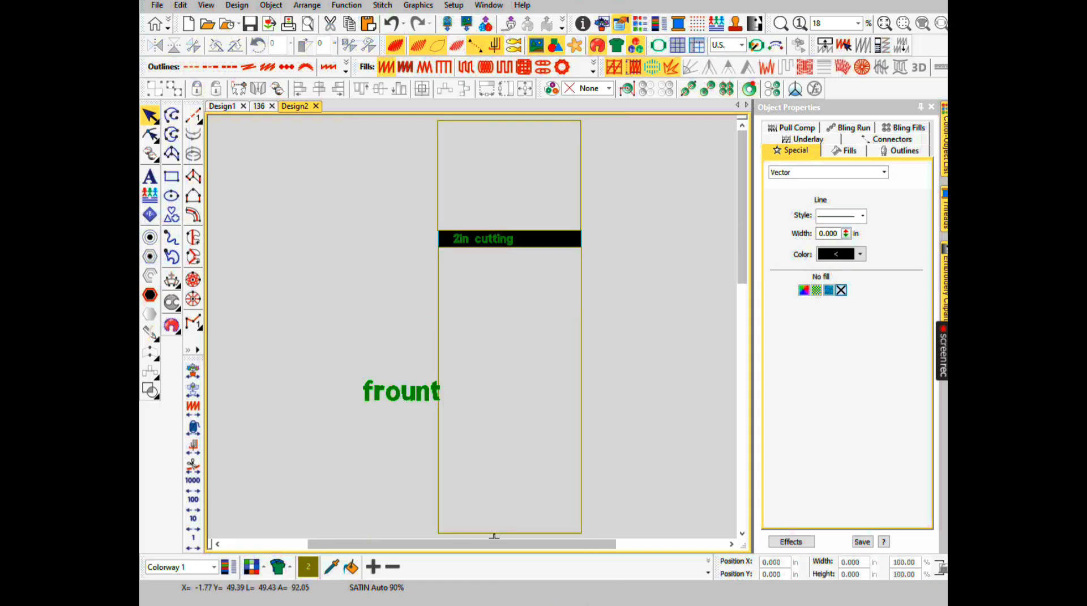
{"action": "key", "text": "a"}
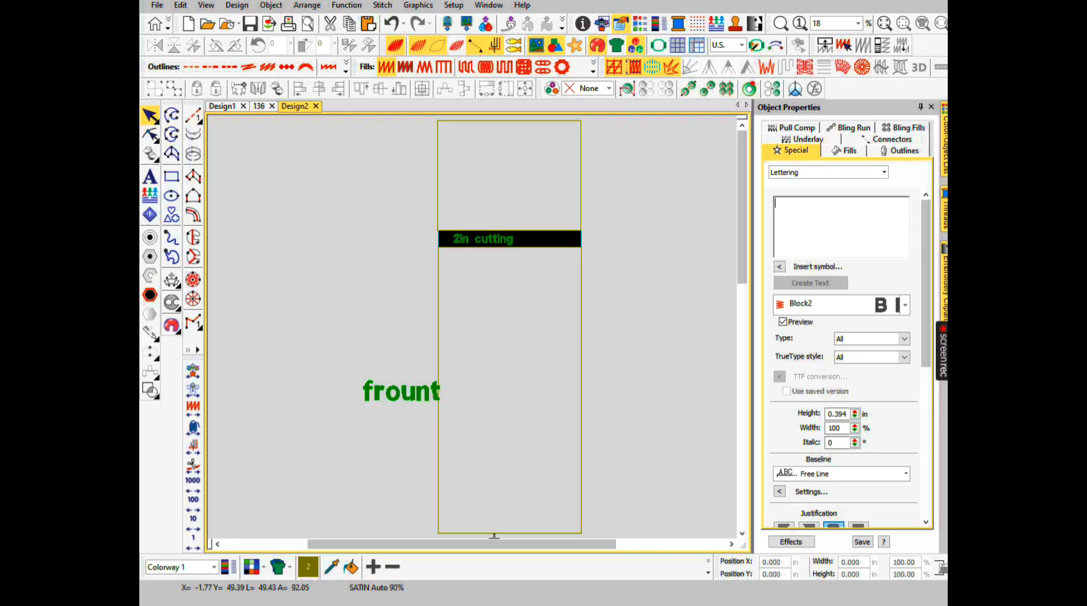
{"action": "type", "text": "10"}
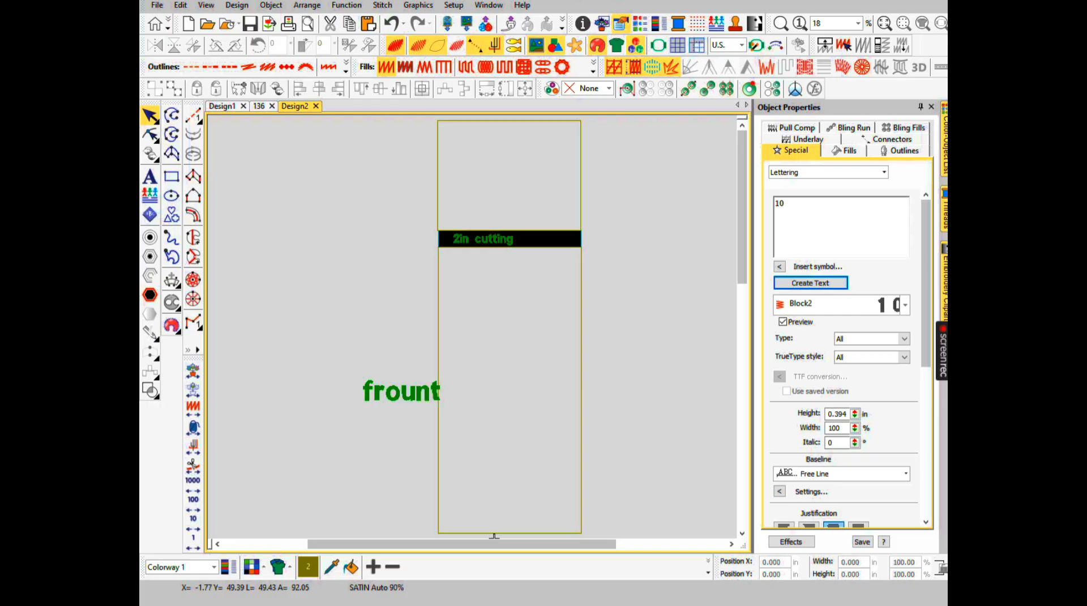
{"action": "type", "text": " in ch"}
{"action": "key", "text": "BackSpace"}
{"action": "key", "text": "Right"}
{"action": "type", "text": "bazu"}
{"action": "key", "text": "Return"}
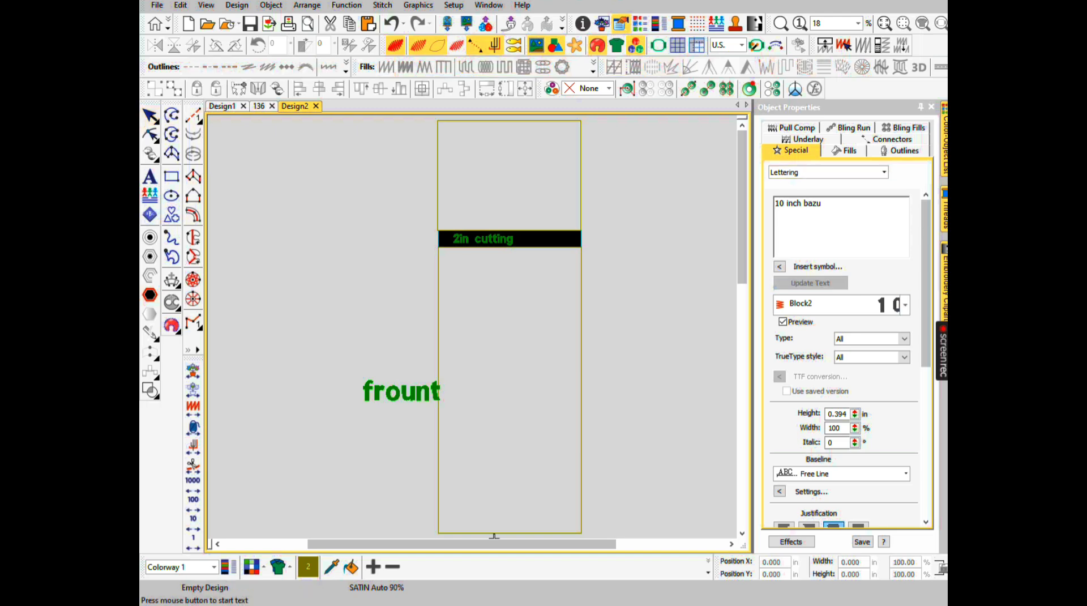
{"action": "left_click", "coordinate": [351, 151]}
Convert the "10 inch bazu" lettering to a vector object, enlarge it to about 9 in wide and deselect it
{"action": "right_click", "coordinate": [368, 151]}
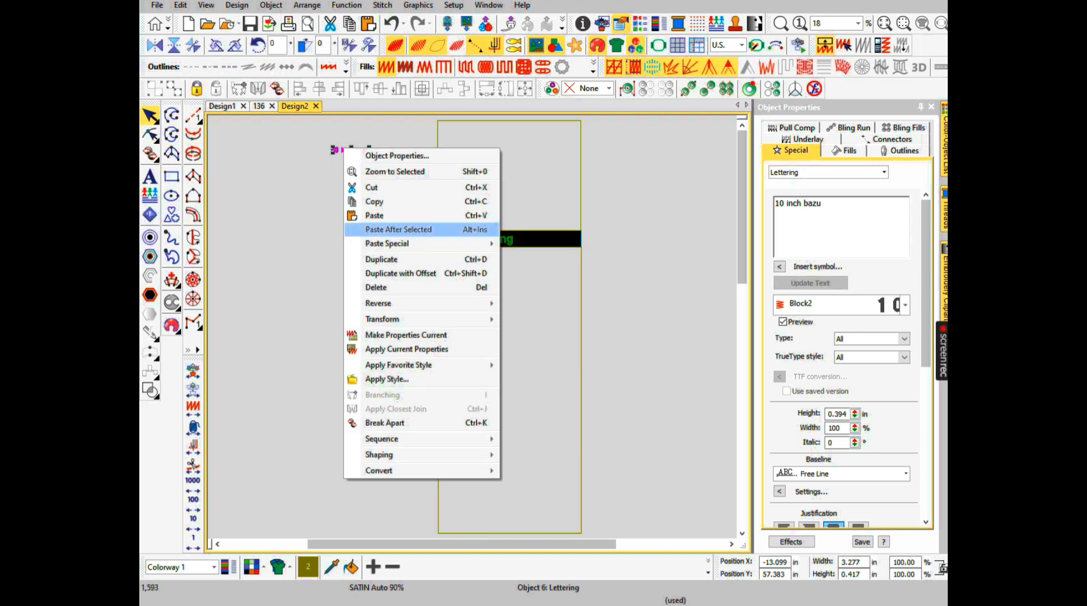
{"action": "mouse_move", "coordinate": [380, 470]}
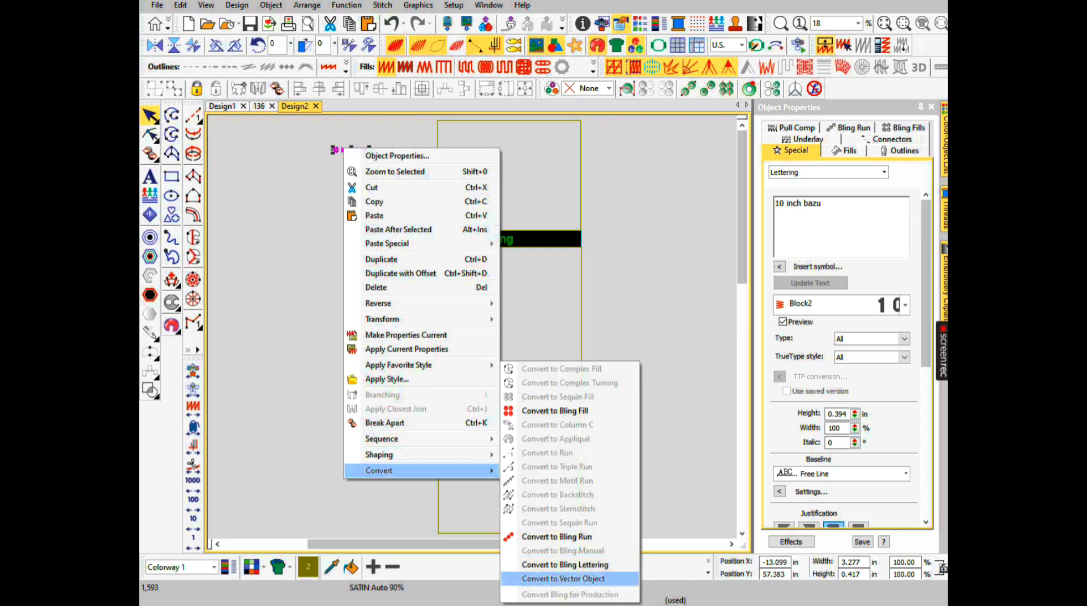
{"action": "left_click", "coordinate": [563, 578]}
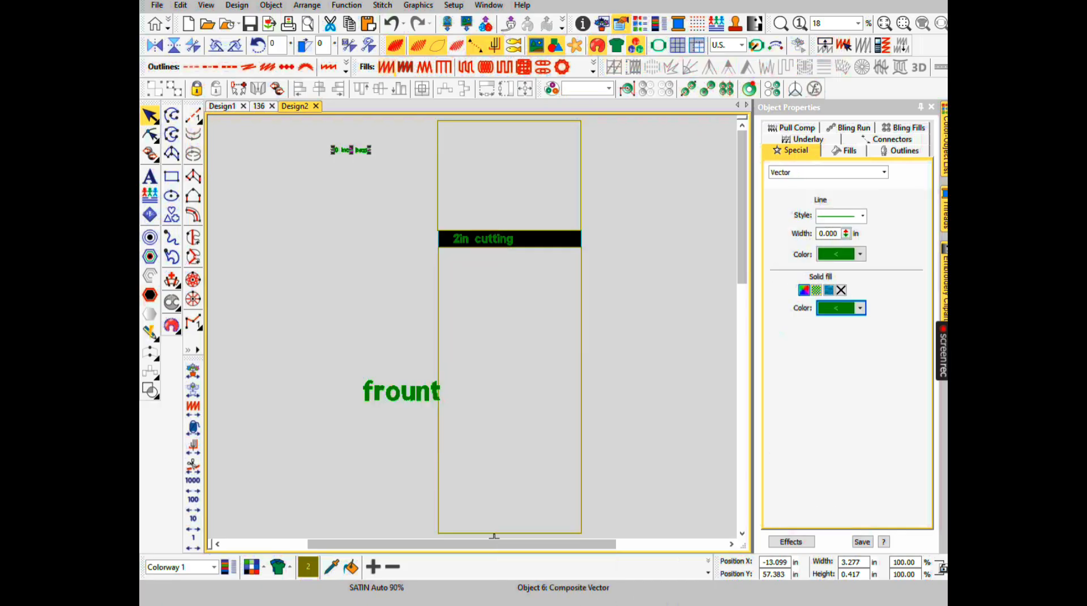
{"action": "left_click_drag", "start_coordinate": [371, 154], "coordinate": [433, 162]}
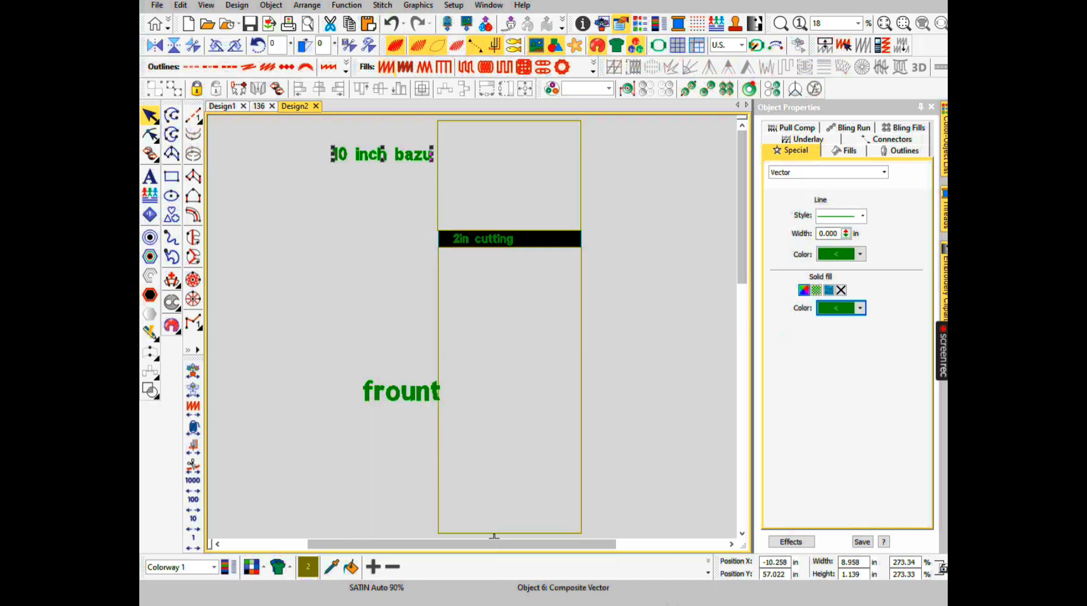
{"action": "key", "text": "Escape"}
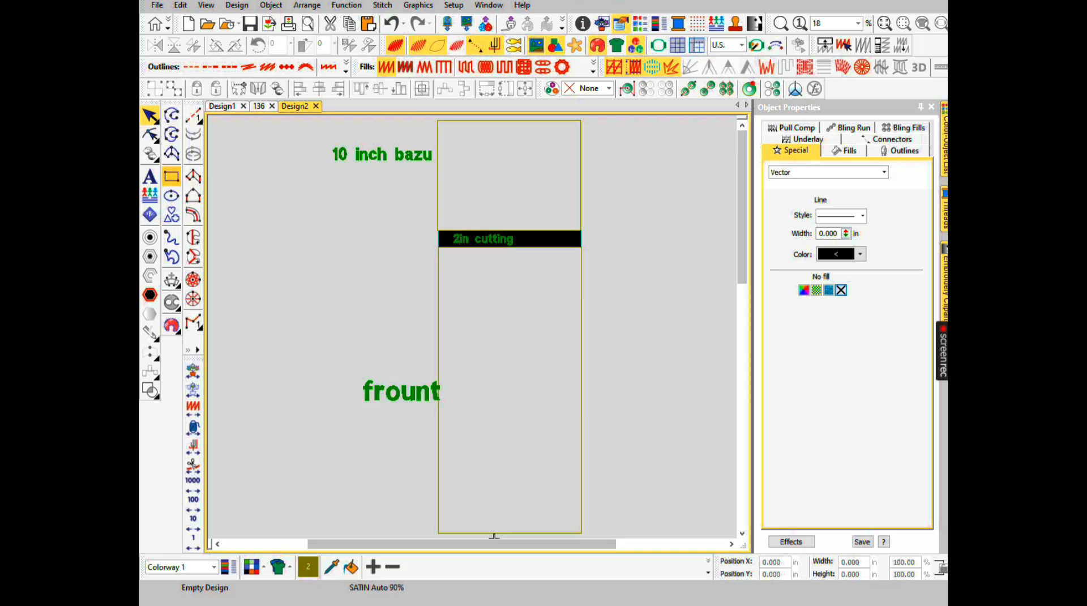
Draw a rectangle about 3.1 in wide and 6.5 in high below "10 inch bazu" on its left and convert it to a vector object
{"action": "left_click", "coordinate": [172, 176]}
{"action": "left_click", "coordinate": [240, 219]}
{"action": "left_click", "coordinate": [275, 291]}
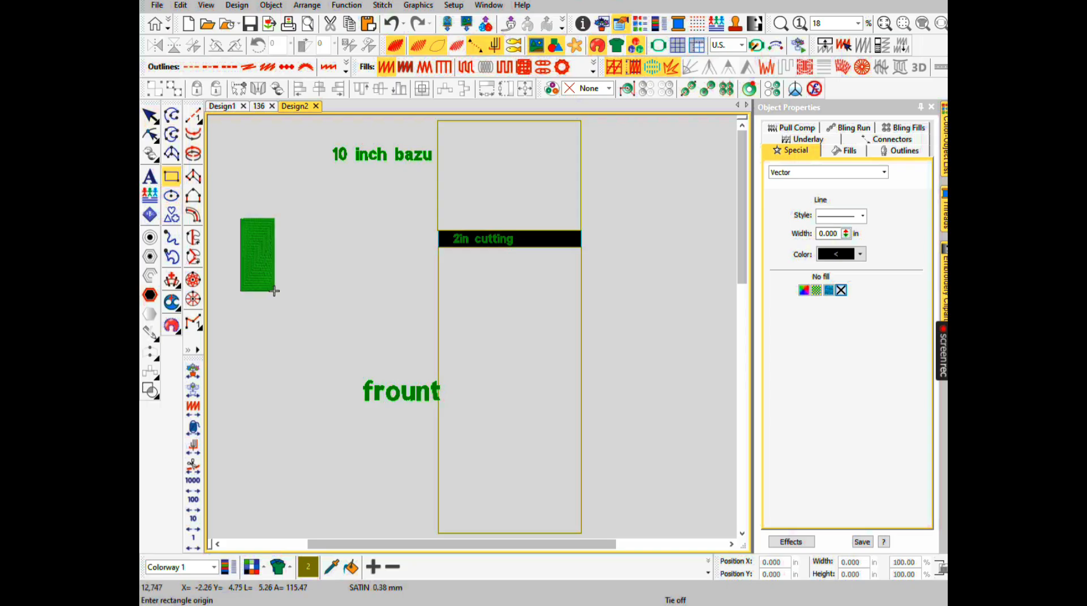
{"action": "left_click", "coordinate": [249, 240]}
{"action": "key", "text": "Escape"}
{"action": "right_click", "coordinate": [264, 264]}
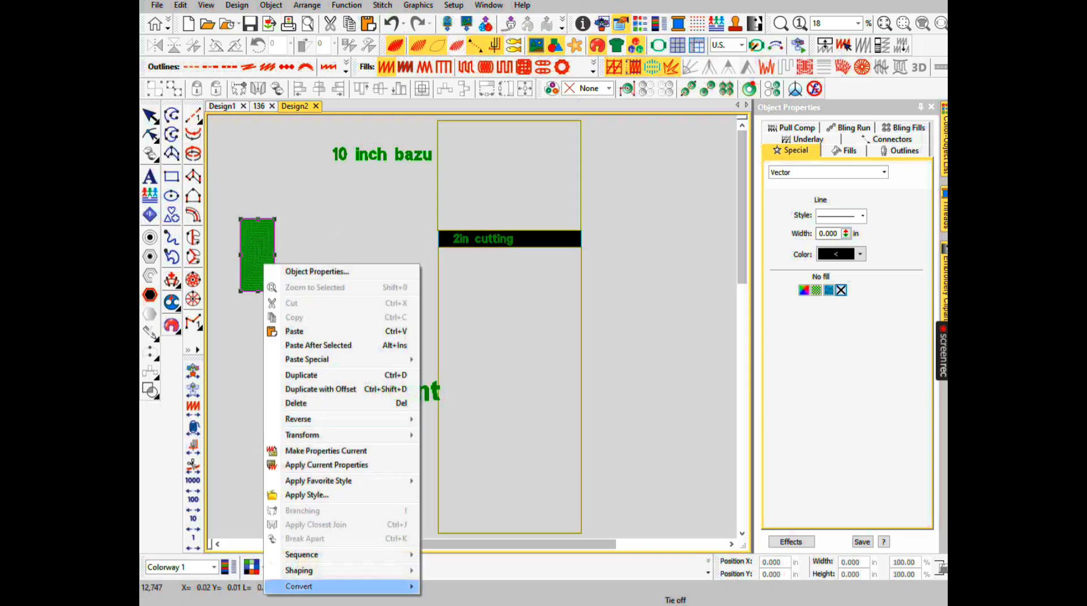
{"action": "mouse_move", "coordinate": [317, 586]}
{"action": "left_click", "coordinate": [483, 578]}
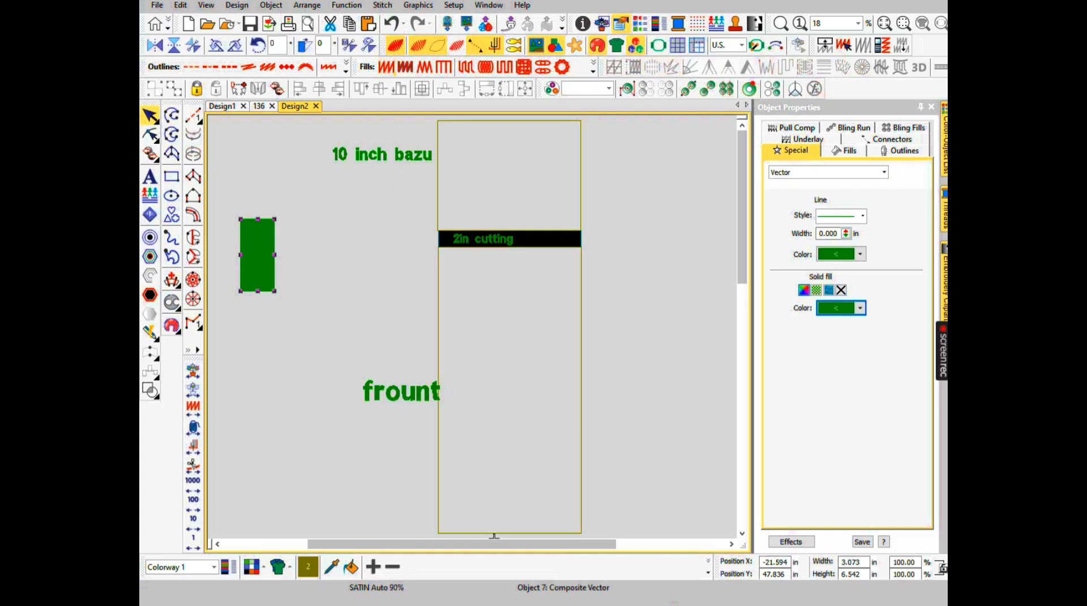
Move the green rectangle beside the "frount" text and set its size to 13.01 in wide by 25 in high
{"action": "left_click_drag", "start_coordinate": [258, 255], "coordinate": [332, 387]}
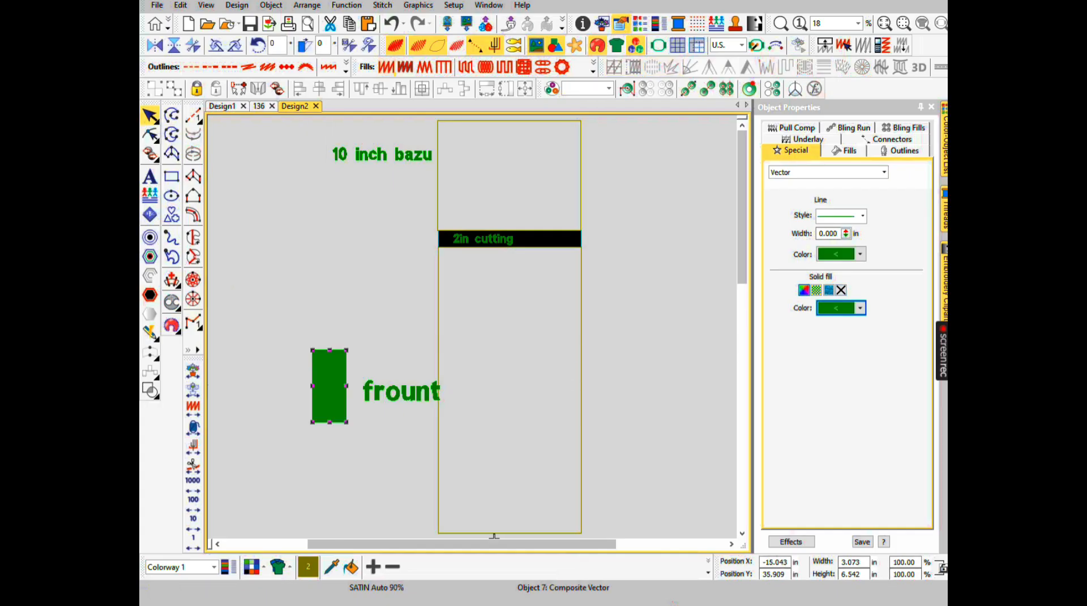
{"action": "double_click", "coordinate": [851, 562]}
{"action": "type", "text": "13"}
{"action": "type", "text": "0"}
{"action": "key", "text": "BackSpace"}
{"action": "type", "text": ".01"}
{"action": "key", "text": "Tab"}
{"action": "type", "text": "26"}
{"action": "key", "text": "BackSpace"}
{"action": "type", "text": "5"}
{"action": "key", "text": "Return"}
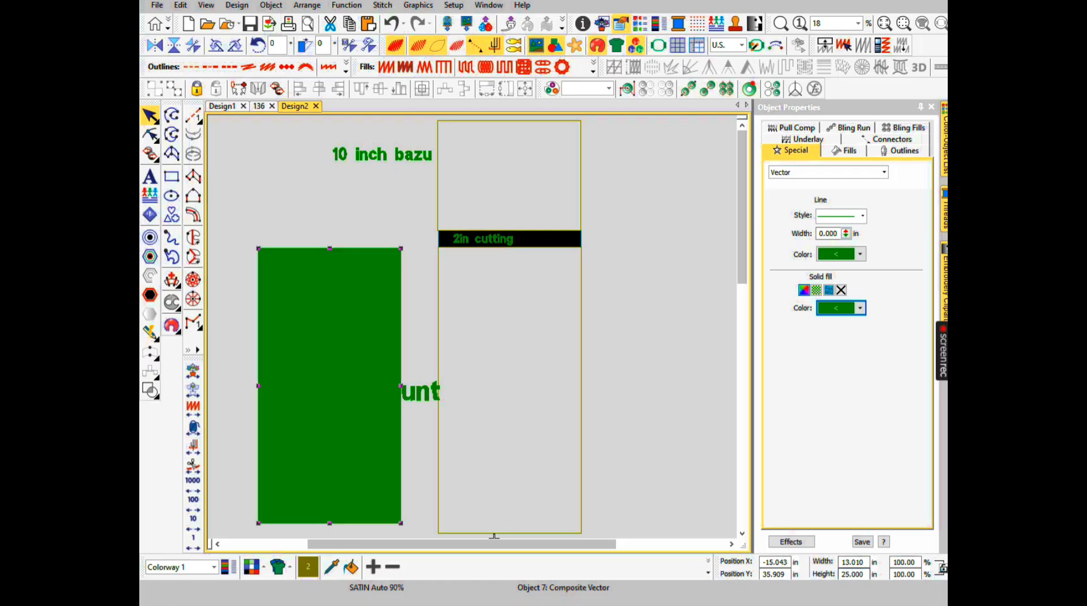
Shift the green rectangle slightly upward and set its height to 2 in
{"action": "mouse_move", "coordinate": [330, 385]}
{"action": "left_mouse_down"}
{"action": "mouse_move", "coordinate": [500, 389]}
{"action": "mouse_move", "coordinate": [330, 378]}
{"action": "left_mouse_up"}
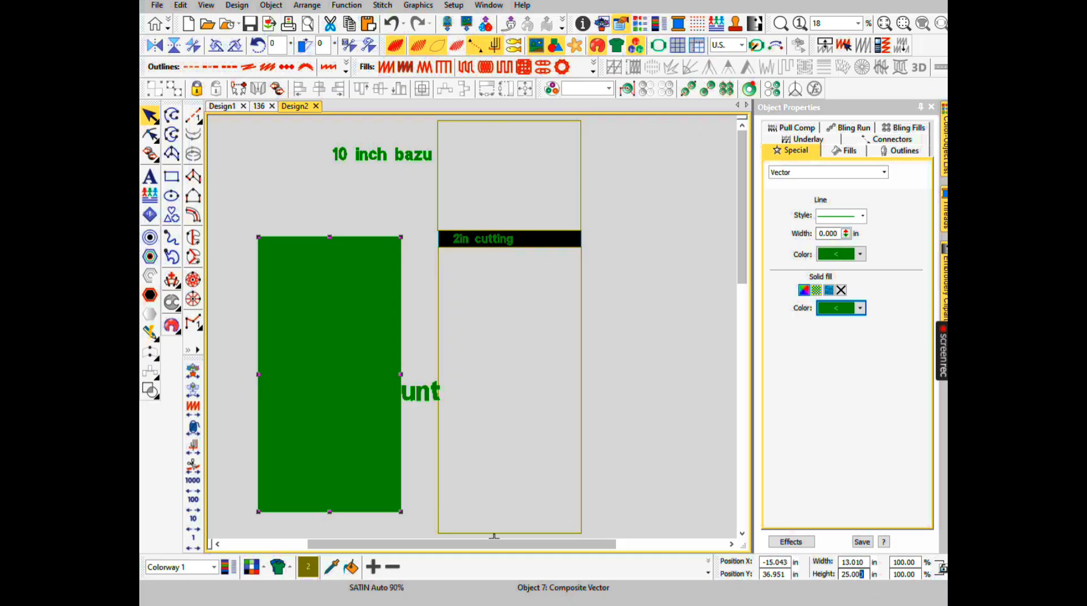
{"action": "type", "text": "2"}
{"action": "key", "text": "Return"}
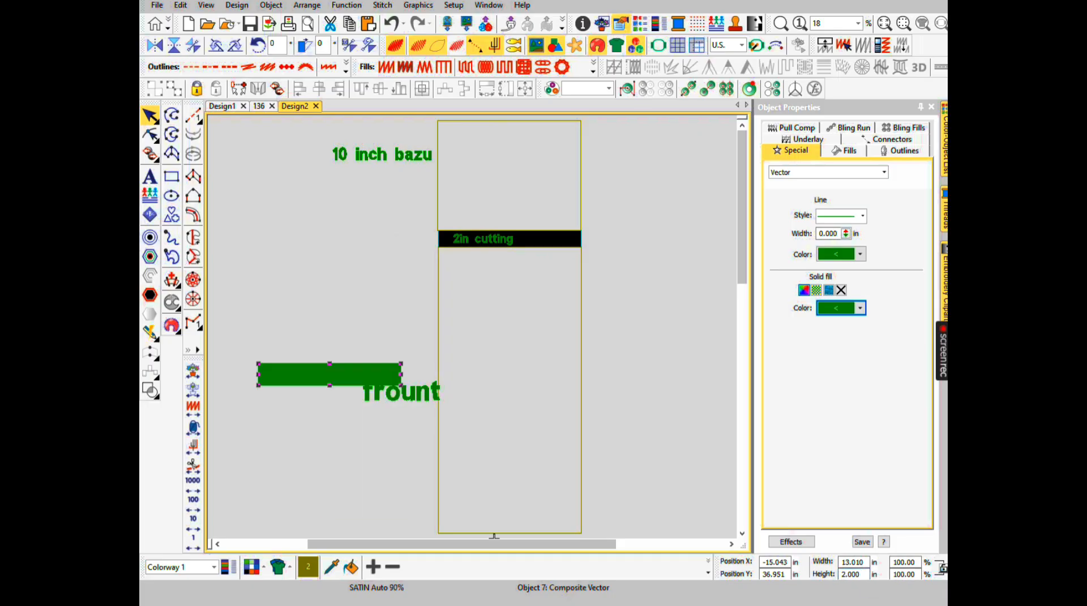
Move the green rectangle above the "frount" text, set its height to 10 in and remove the rectangle
{"action": "left_click_drag", "start_coordinate": [329, 374], "coordinate": [349, 272]}
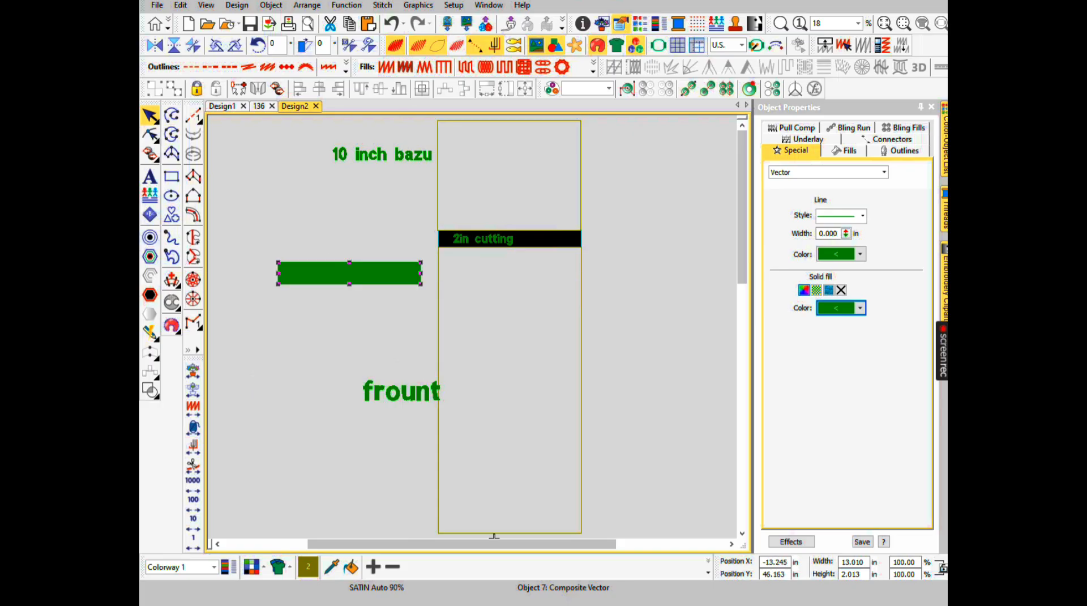
{"action": "double_click", "coordinate": [851, 574]}
{"action": "type", "text": "10"}
{"action": "key", "text": "Return"}
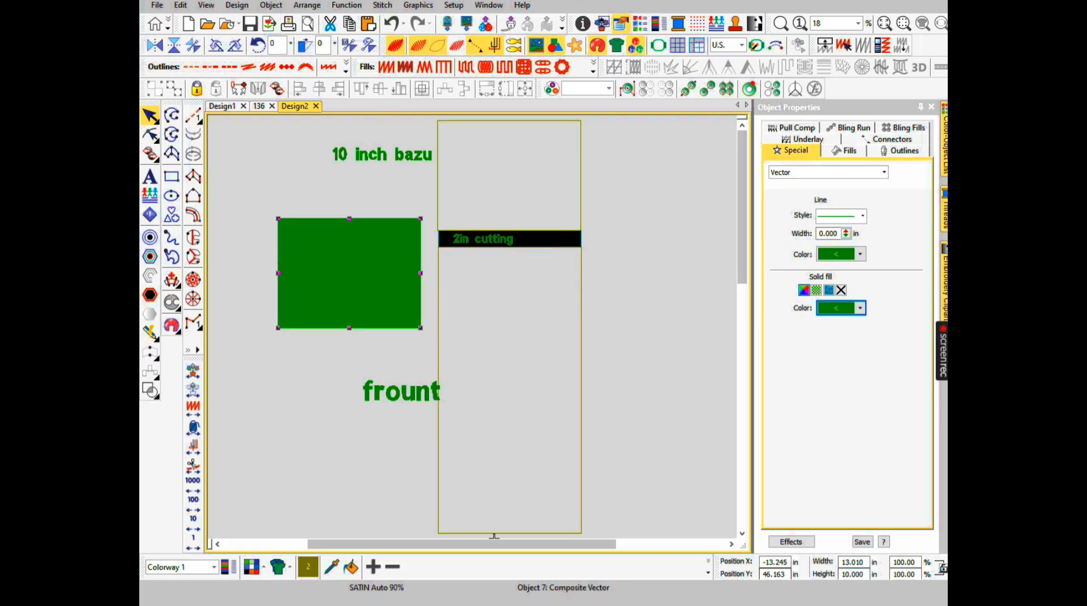
{"action": "left_click_drag", "start_coordinate": [350, 273], "coordinate": [493, 535]}
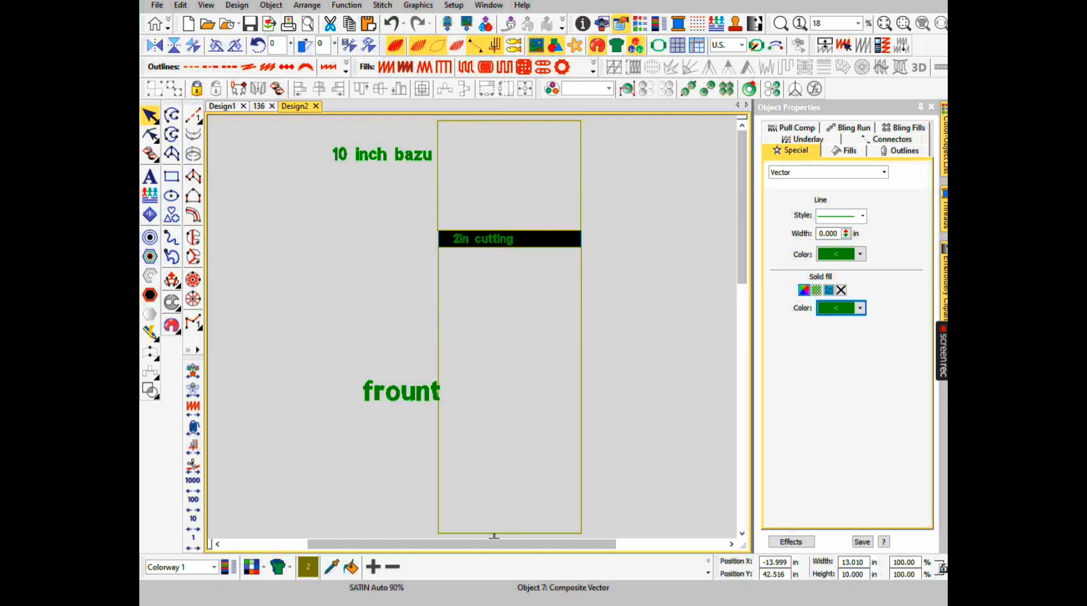
{"action": "left_click", "coordinate": [494, 535]}
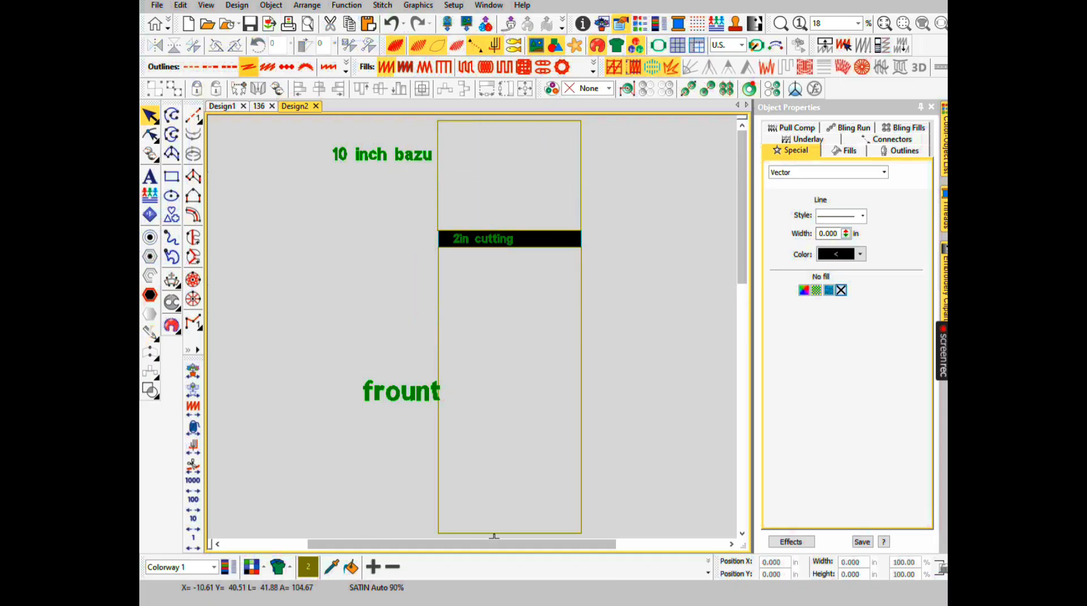
In the 136 design, separate the last diamond and small flower from the bottom row's group
{"action": "left_click", "coordinate": [259, 106]}
{"action": "scroll", "coordinate": [517, 361], "scroll_direction": "up", "scroll_amount": 2}
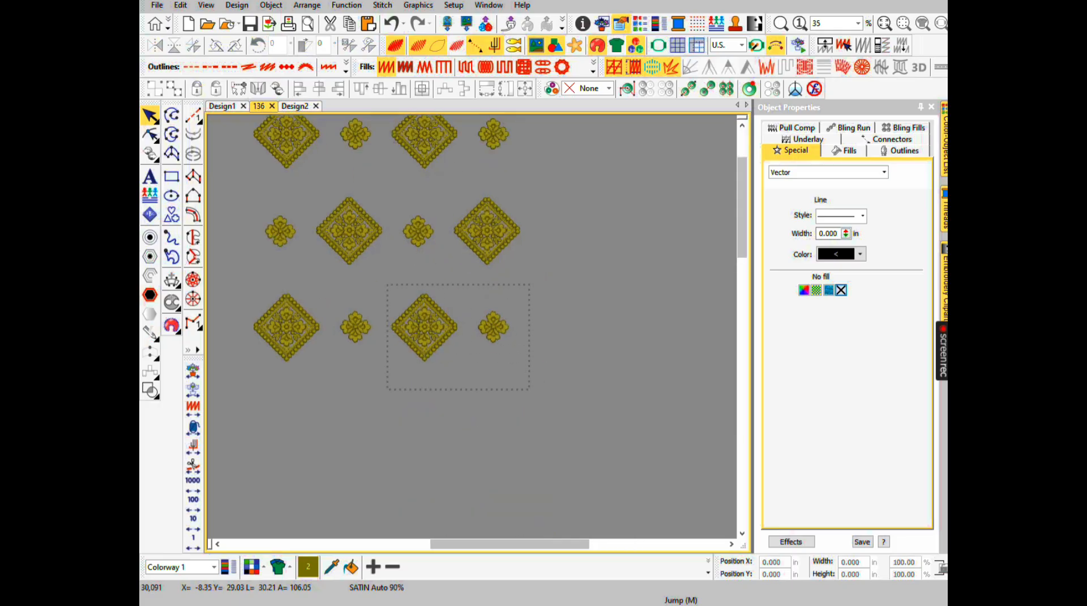
{"action": "left_click", "coordinate": [520, 361]}
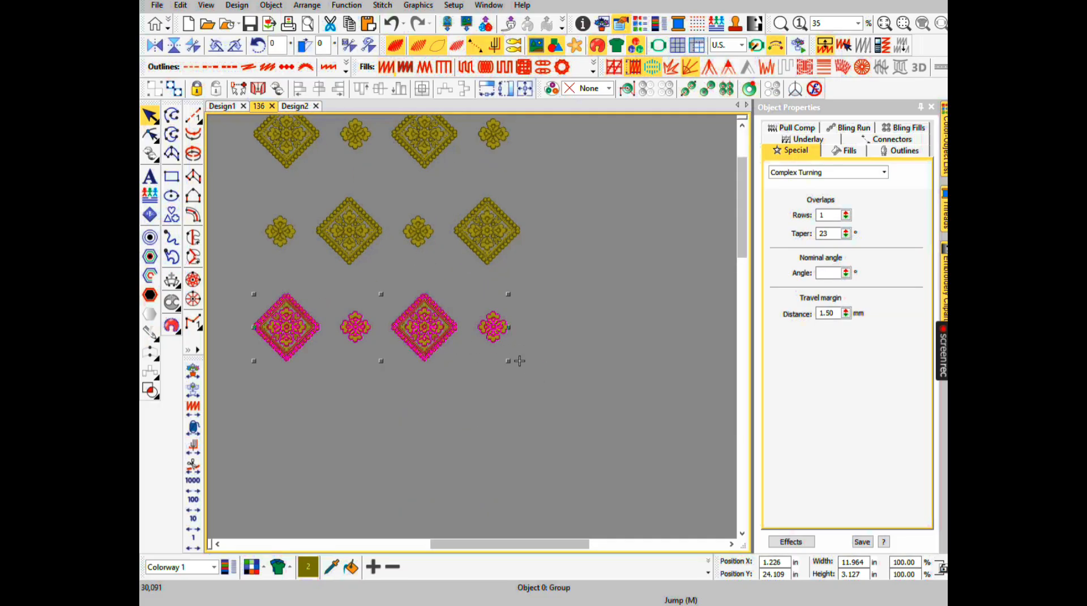
{"action": "key", "text": "Escape"}
{"action": "left_click", "coordinate": [517, 361]}
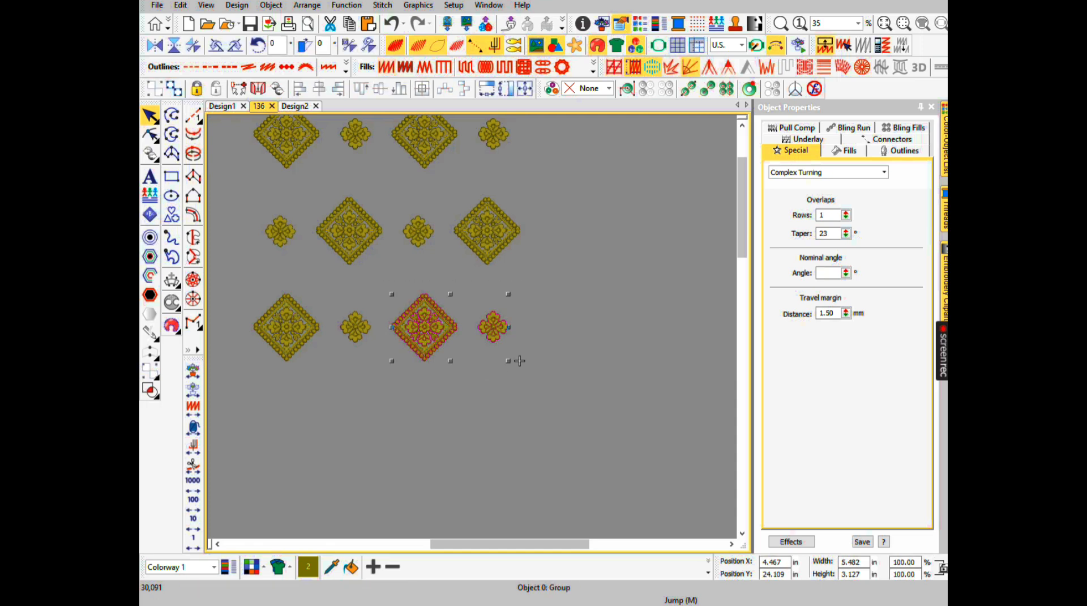
Regroup just the last diamond and small flower of the bottom row and cut them from the 136 design
{"action": "right_click", "coordinate": [441, 334]}
{"action": "left_click", "coordinate": [196, 89]}
{"action": "left_click", "coordinate": [519, 360]}
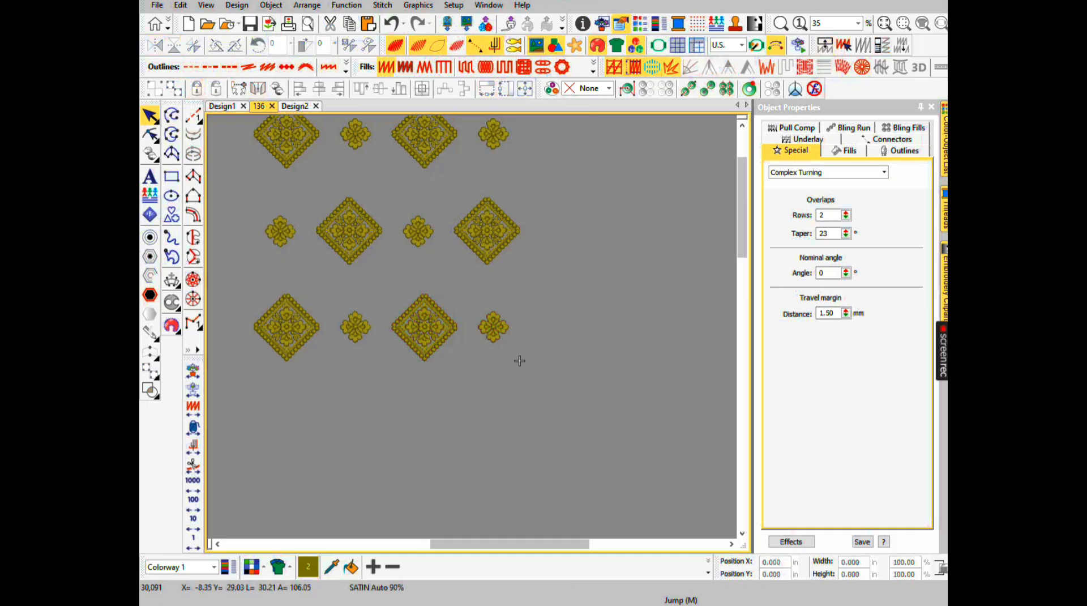
{"action": "left_click_drag", "start_coordinate": [382, 289], "coordinate": [519, 361]}
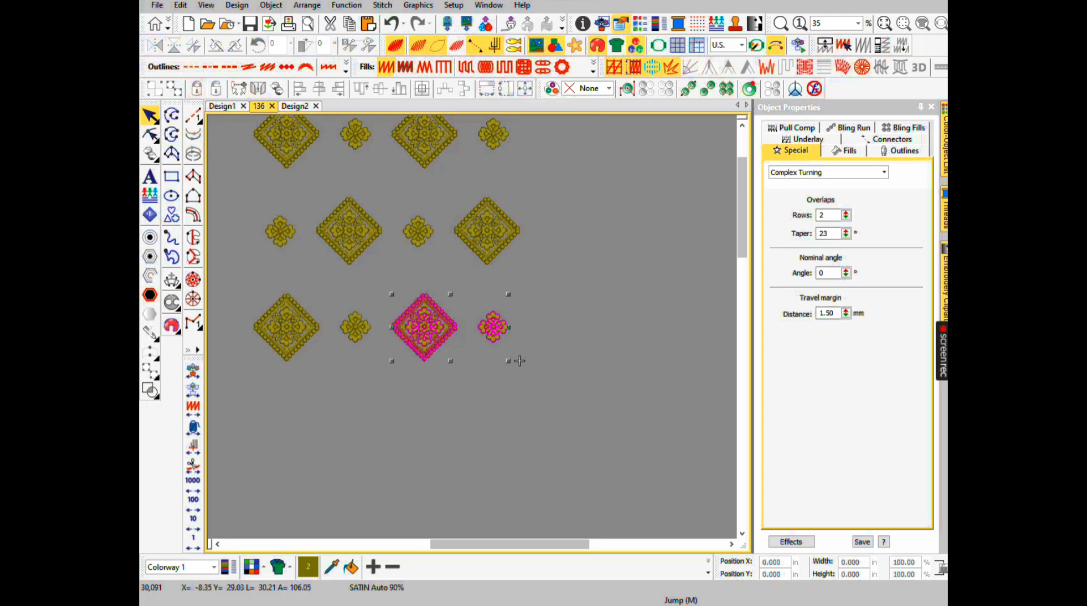
{"action": "key", "text": "ctrl+g"}
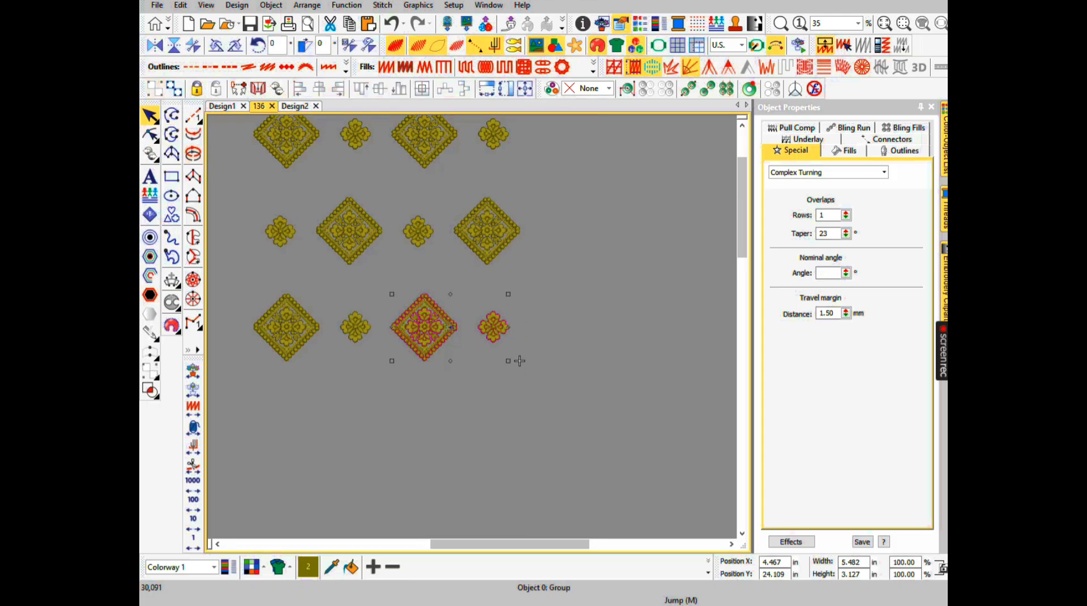
{"action": "key", "text": "ctrl+x"}
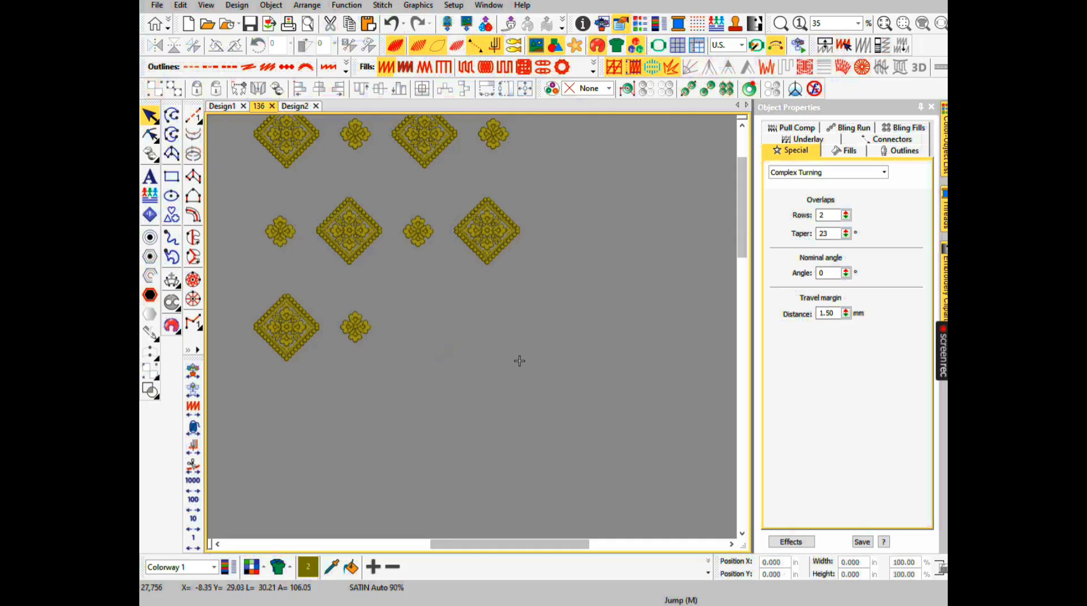
Paste the diamond and flower group into Design2 and nudge it to the lower rectangle's right edge
{"action": "key", "text": "ctrl+Tab"}
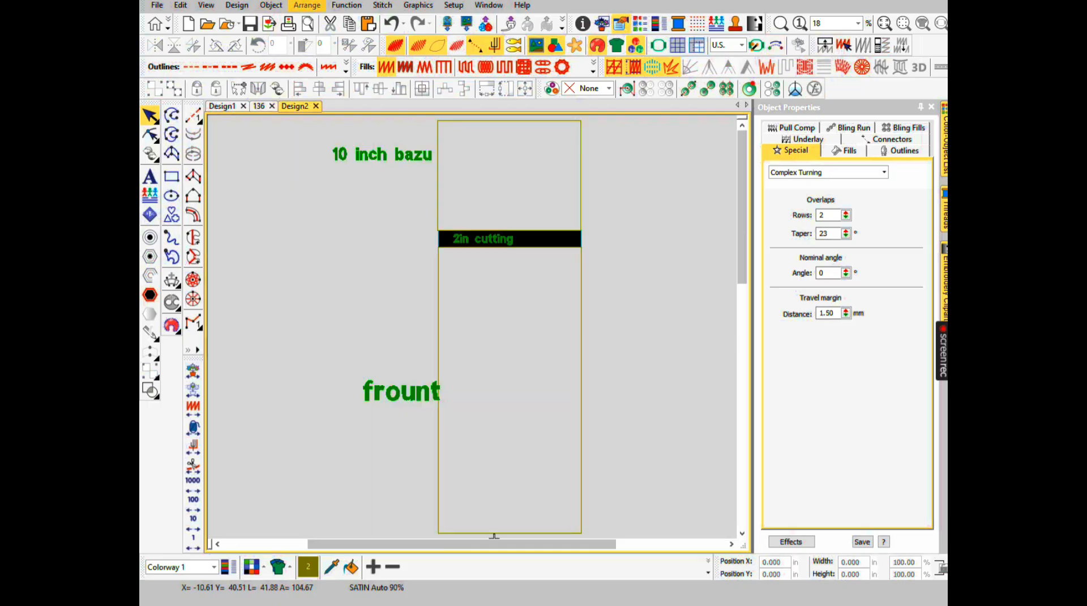
{"action": "key", "text": "ctrl+v"}
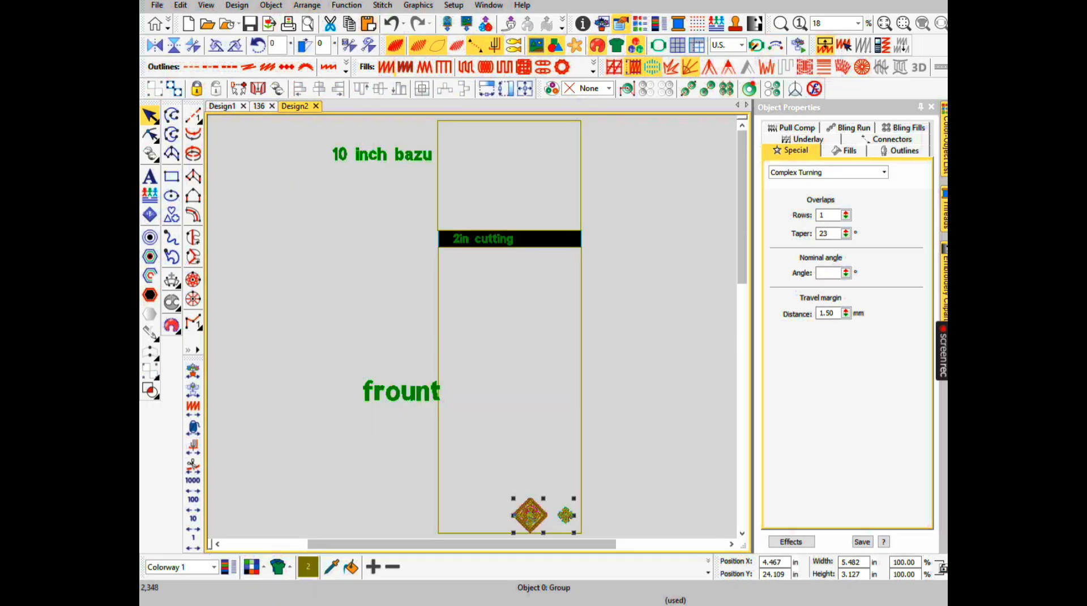
{"action": "key", "text": "Right"}
{"action": "key", "text": "Right"}
{"action": "key", "text": "Right"}
{"action": "key", "text": "Right"}
{"action": "key", "text": "Right"}
{"action": "key", "text": "Right"}
{"action": "key", "text": "Right"}
{"action": "key", "text": "Right"}
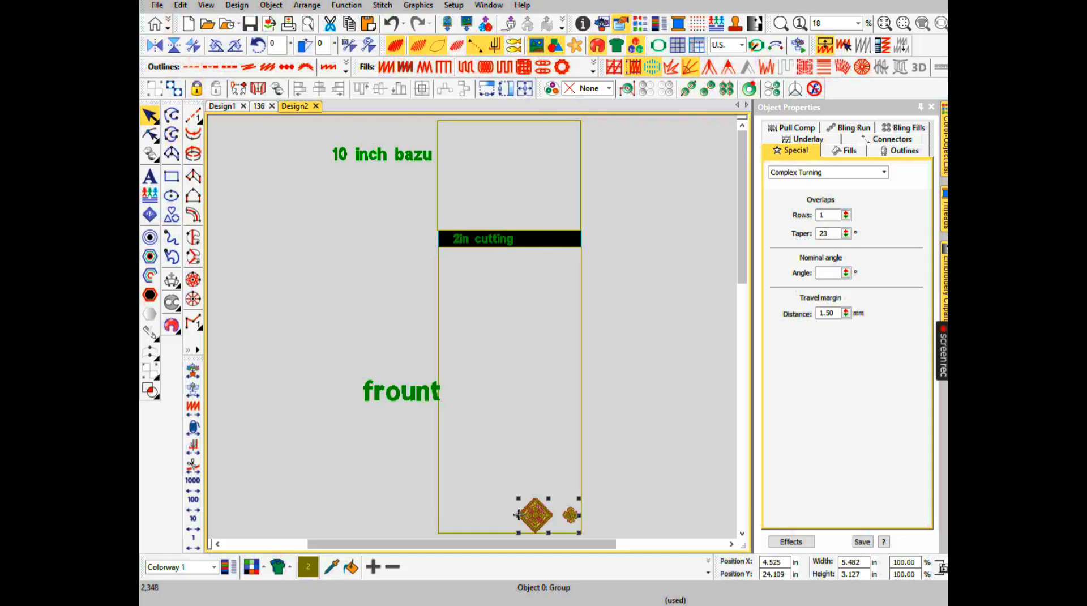
Ungroup the diamond and flower pair, then place a duplicate of both motifs beside the lower rectangle's left edge
{"action": "left_click", "coordinate": [173, 88]}
{"action": "left_click_drag", "start_coordinate": [480, 474], "coordinate": [551, 441]}
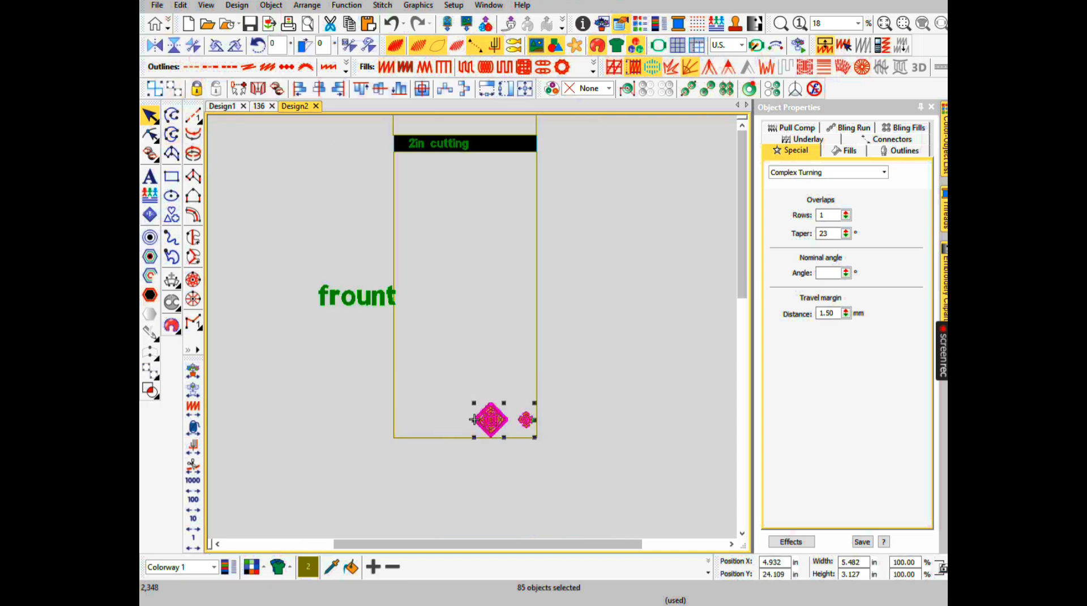
{"action": "right_click", "coordinate": [474, 419]}
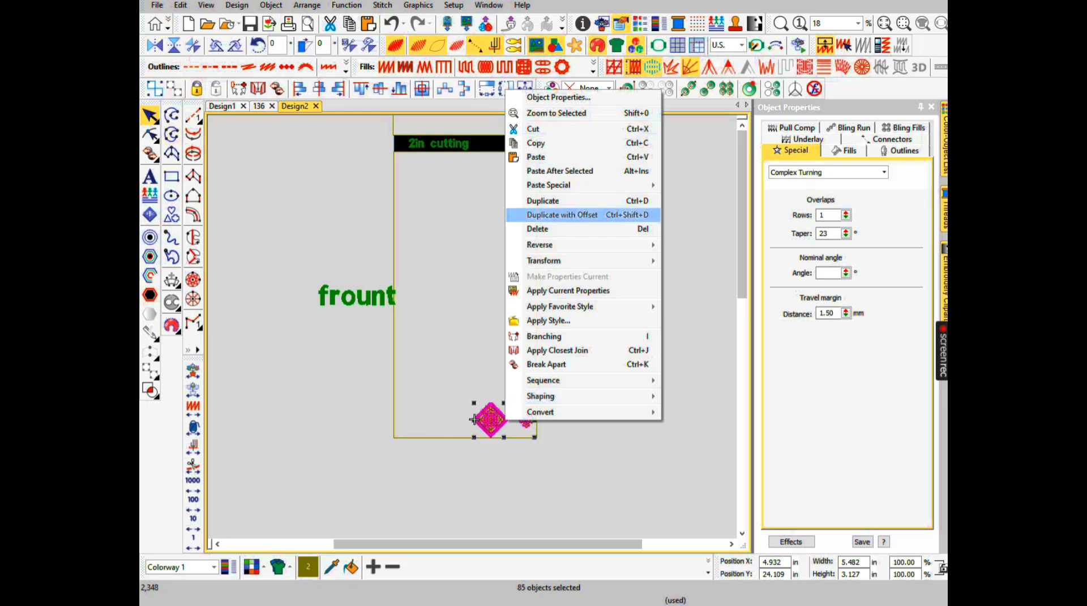
{"action": "key", "text": "Escape"}
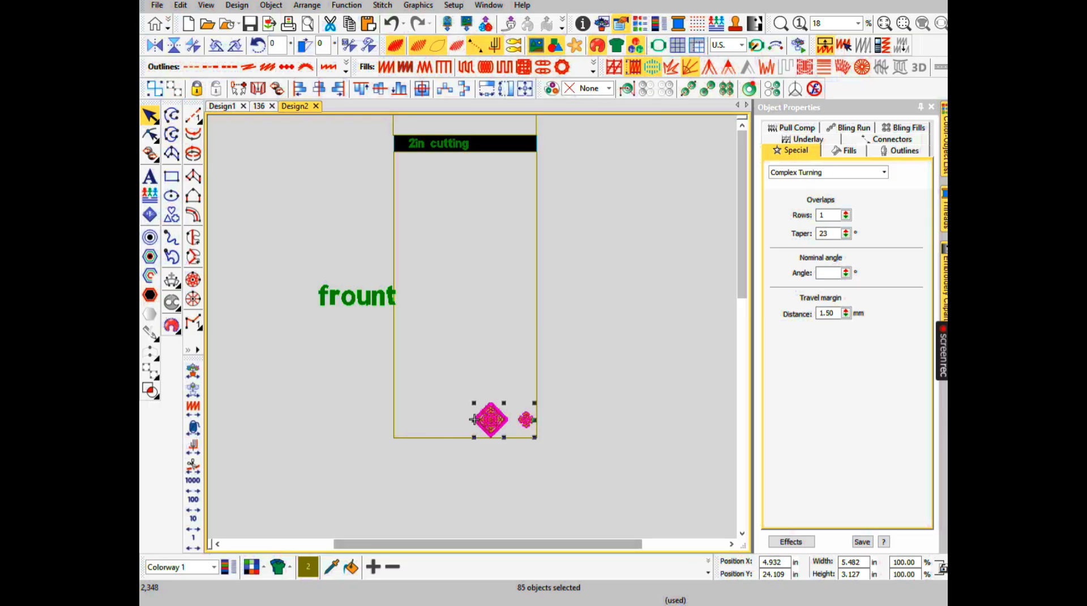
{"action": "key", "text": "Escape"}
{"action": "right_click", "coordinate": [474, 419]}
{"action": "key", "text": "Escape"}
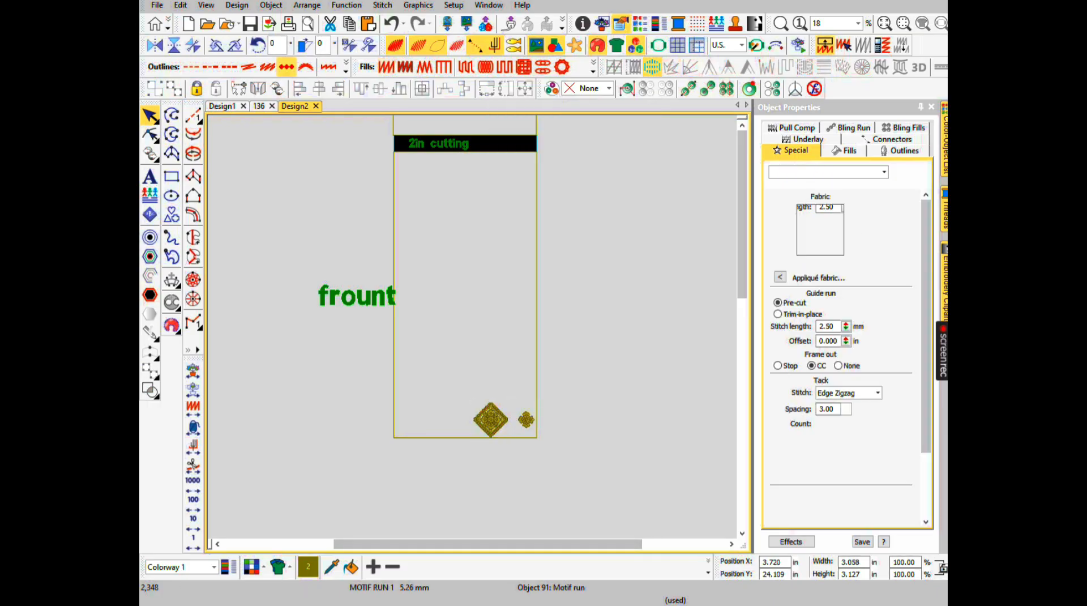
{"action": "left_click", "coordinate": [474, 419]}
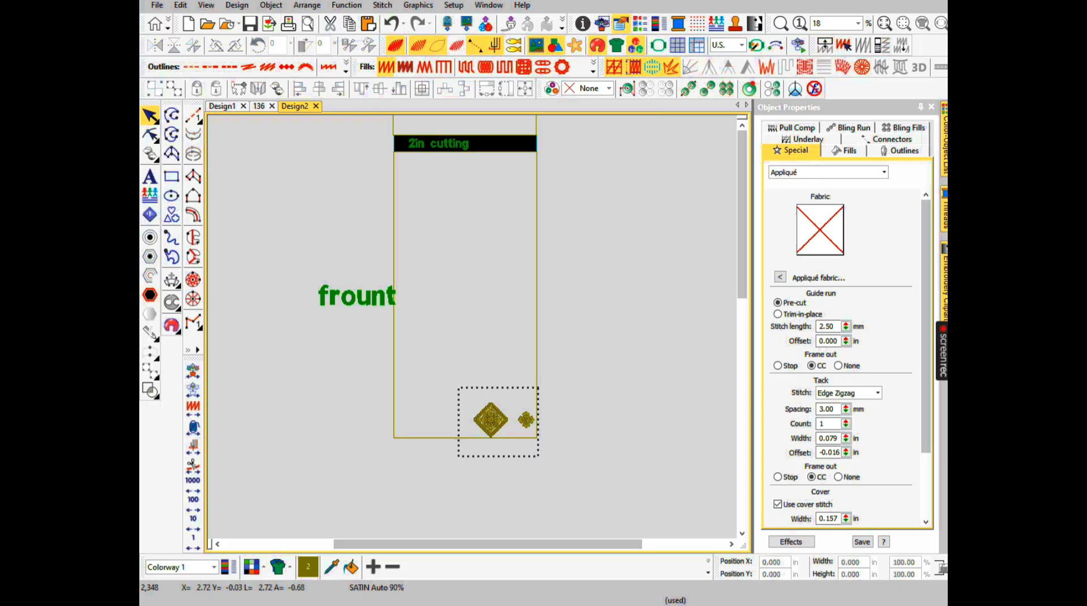
{"action": "right_click", "coordinate": [474, 419]}
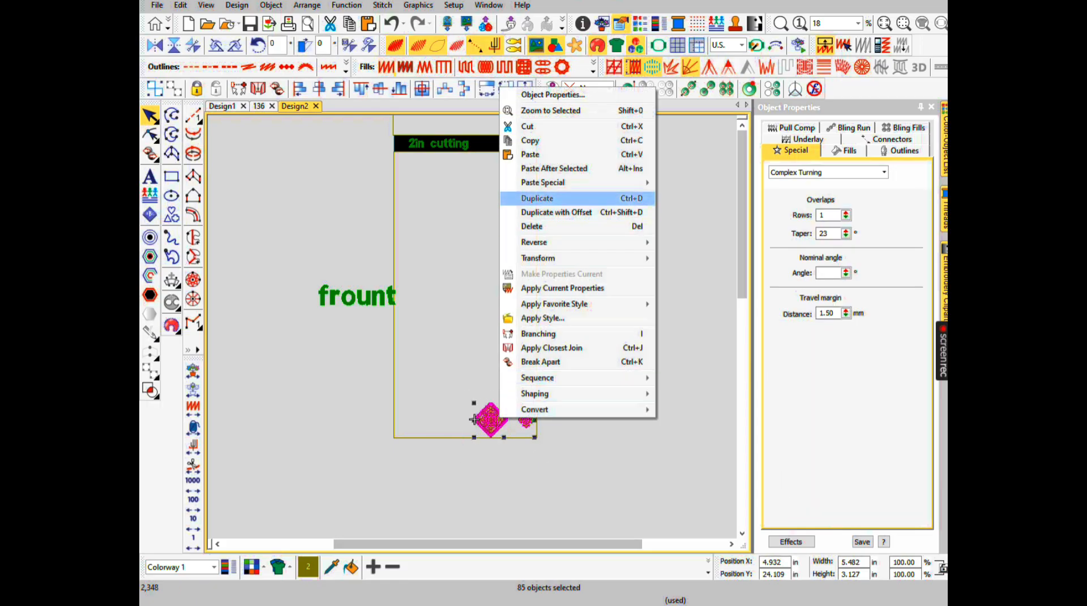
{"action": "left_click", "coordinate": [537, 199]}
{"action": "left_click_drag", "start_coordinate": [475, 419], "coordinate": [399, 419]}
{"action": "key", "text": "Escape"}
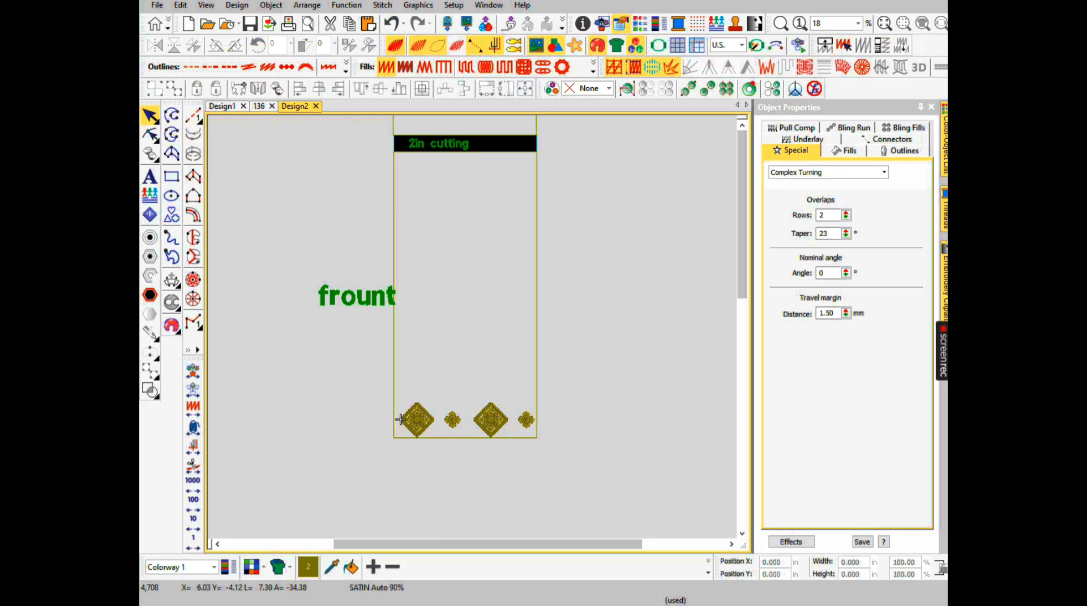
Set the design to show 3 horizontal repeats at a distance of 330 mm
{"action": "key", "text": "ctrl+r"}
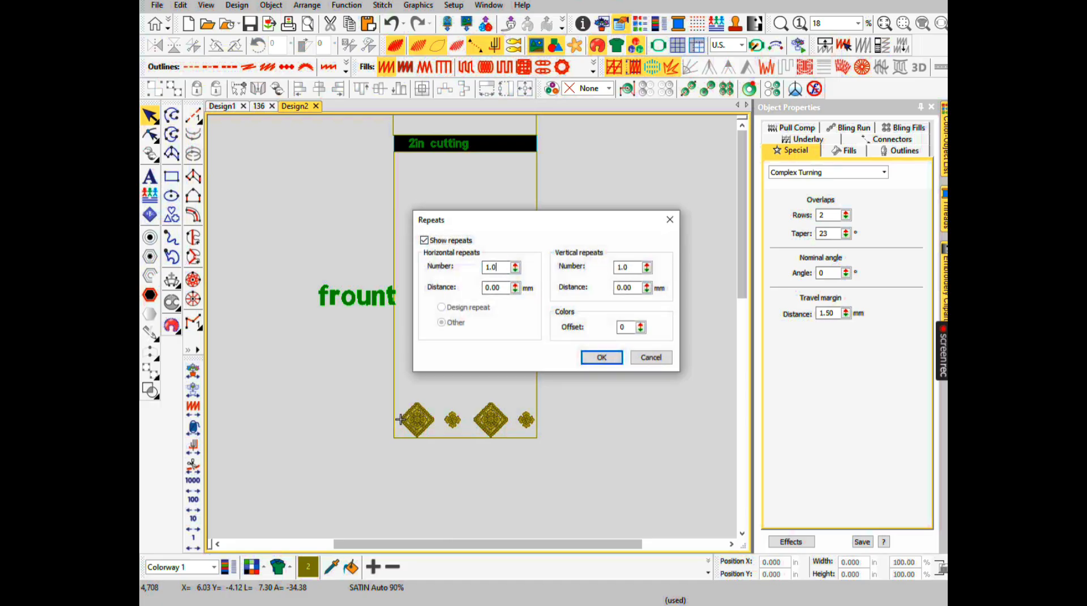
{"action": "left_click_drag", "start_coordinate": [497, 267], "coordinate": [484, 267]}
{"action": "type", "text": "3"}
{"action": "key", "text": "Tab"}
{"action": "type", "text": "330"}
{"action": "key", "text": "Return"}
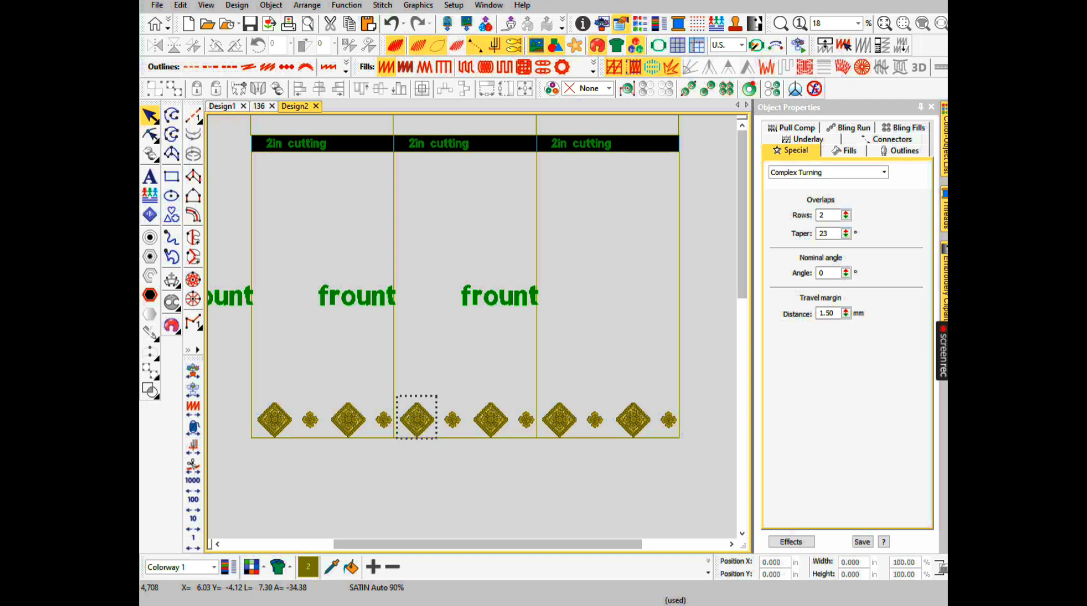
Group each of the two diamonds and two small flowers in the bottom row as its own separate motif
{"action": "left_click", "coordinate": [400, 419]}
{"action": "key", "text": "ctrl+g"}
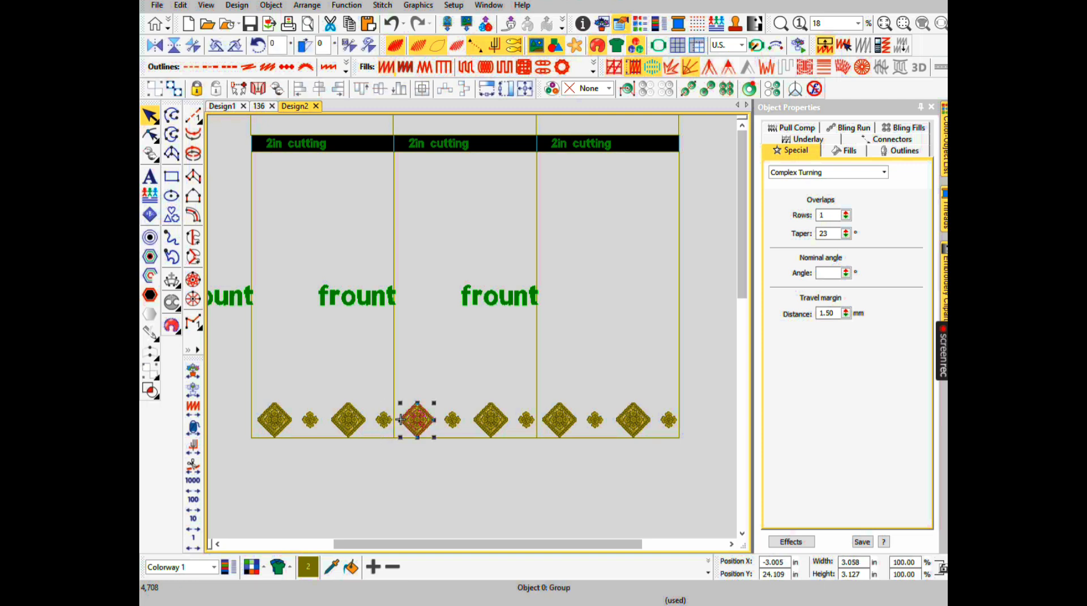
{"action": "left_click_drag", "start_coordinate": [437, 402], "coordinate": [468, 436]}
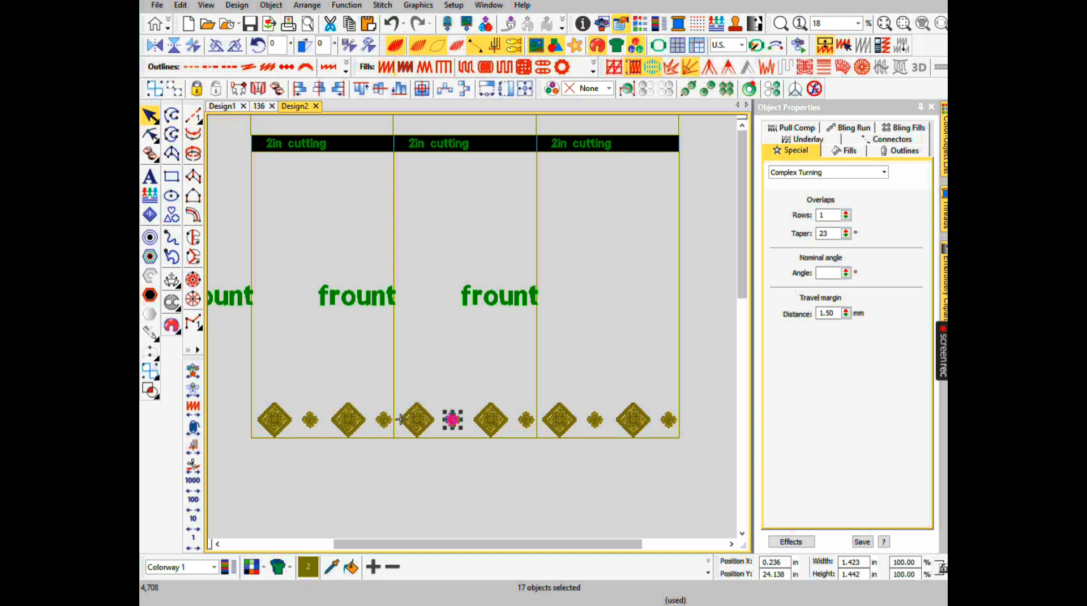
{"action": "left_click_drag", "start_coordinate": [467, 391], "coordinate": [514, 460]}
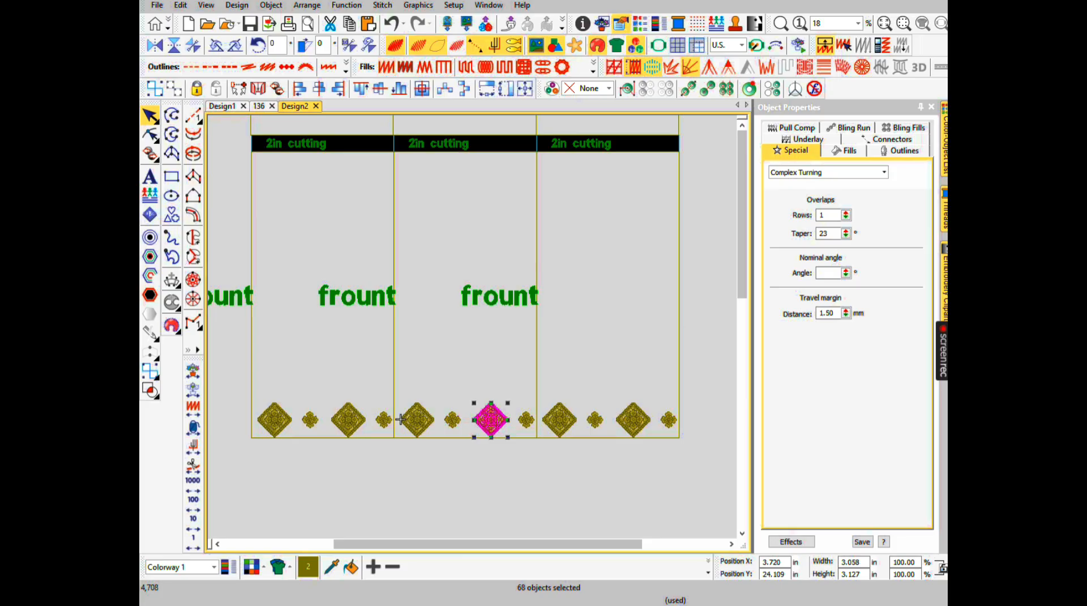
{"action": "key", "text": "ctrl+g"}
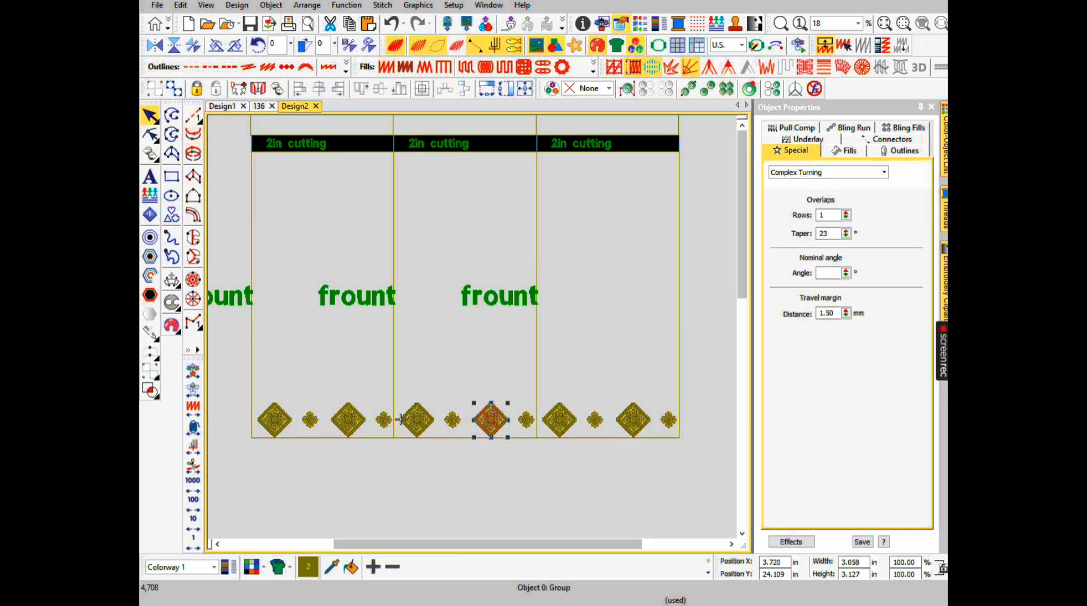
{"action": "key", "text": "Tab"}
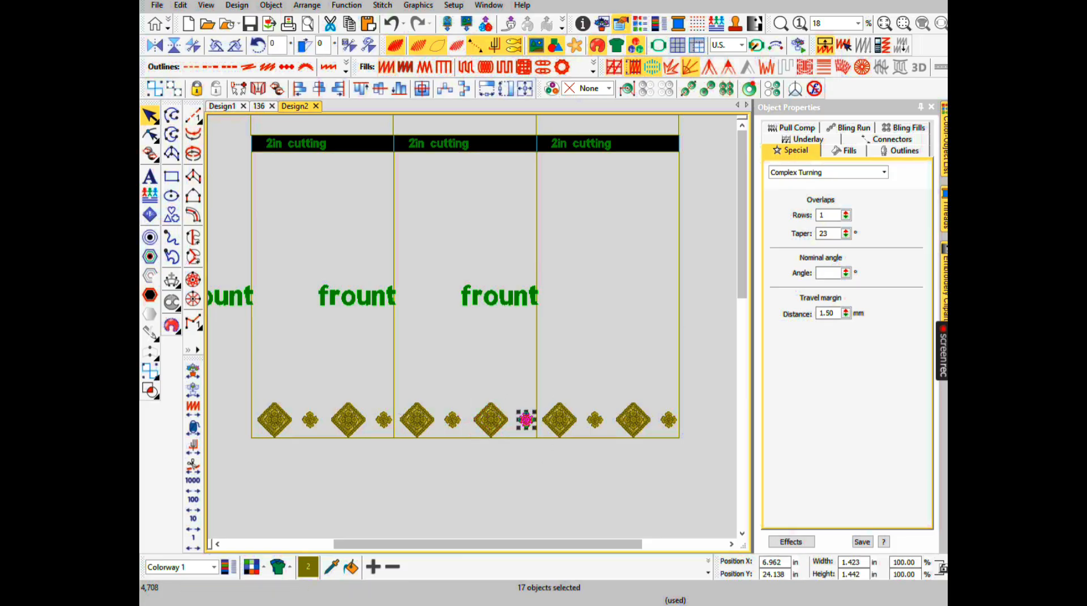
{"action": "key", "text": "ctrl+g"}
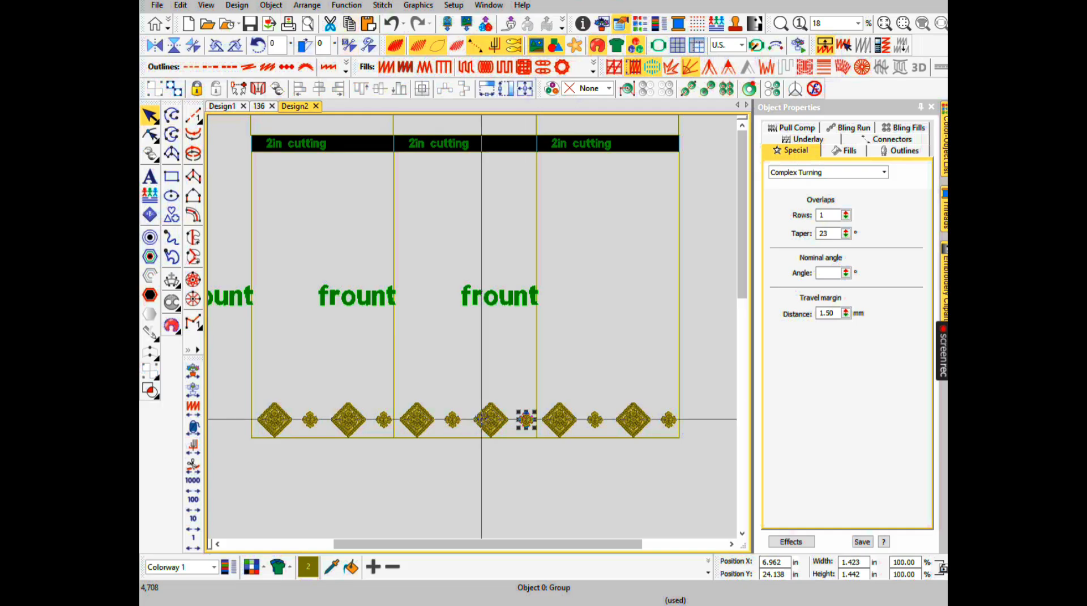
Move the last flower just outside the rectangle's left edge and space the four bottom-row motifs evenly horizontally
{"action": "left_click_drag", "start_coordinate": [481, 419], "coordinate": [383, 419]}
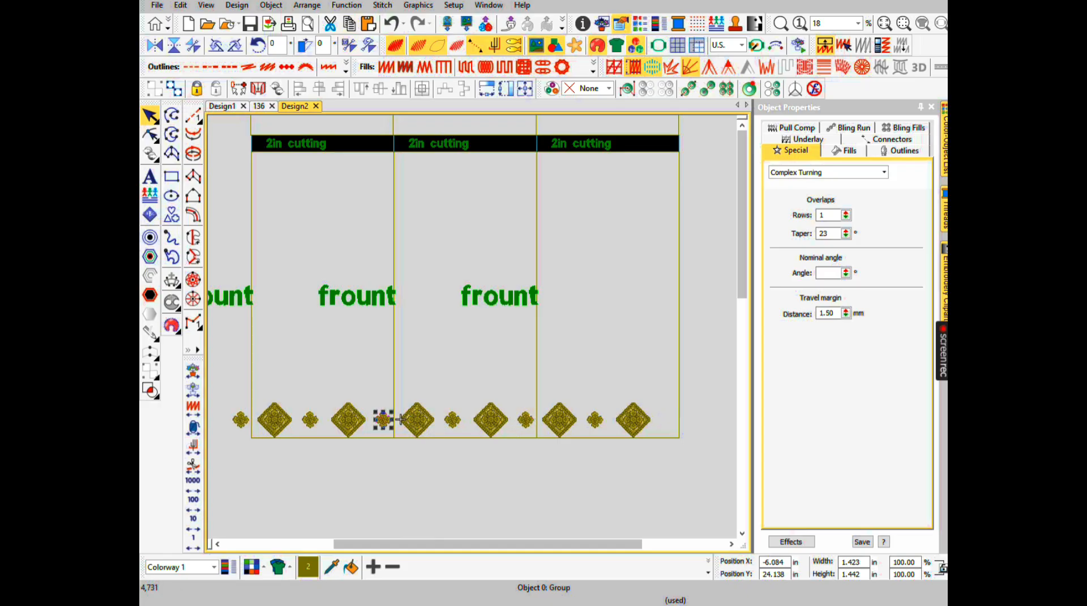
{"action": "scroll", "coordinate": [401, 420], "scroll_direction": "up", "scroll_amount": 6}
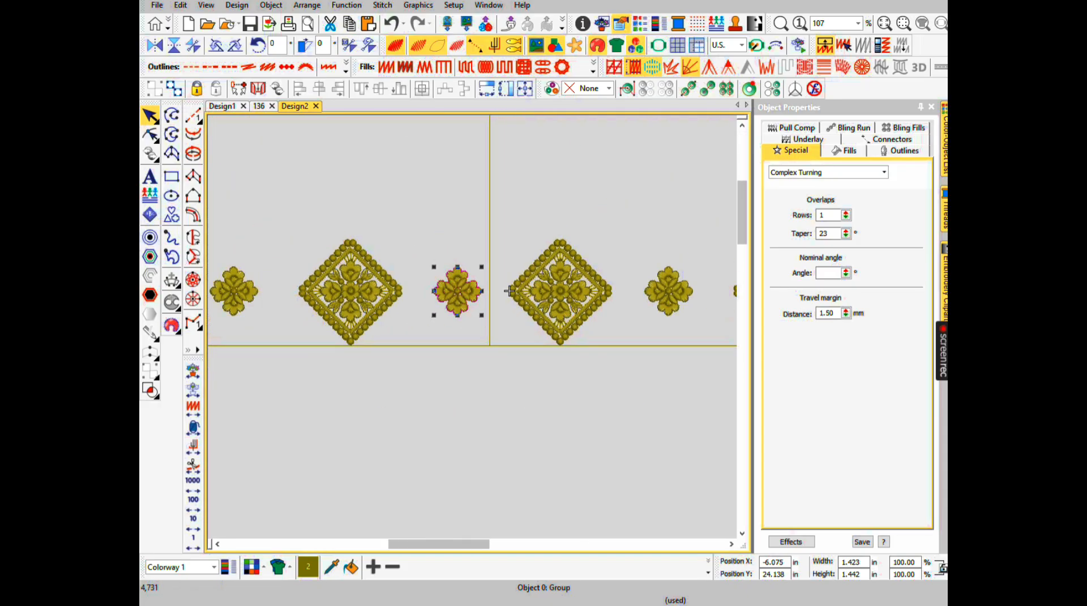
{"action": "scroll", "coordinate": [509, 291], "scroll_direction": "down", "scroll_amount": 6}
{"action": "left_click_drag", "start_coordinate": [437, 279], "coordinate": [599, 345]}
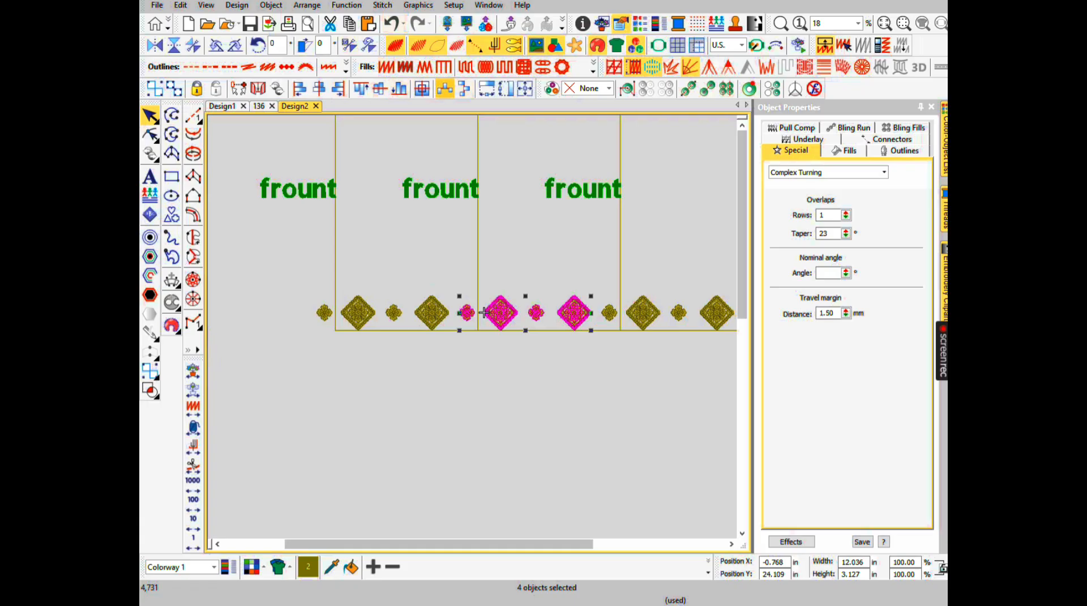
{"action": "left_click", "coordinate": [445, 89]}
{"action": "key", "text": "Escape"}
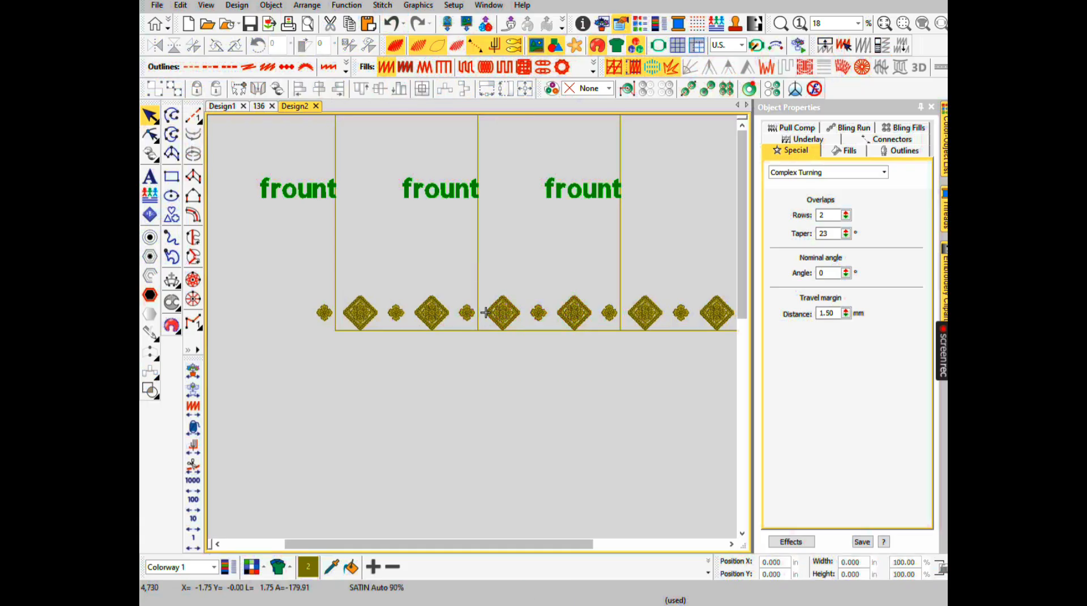
{"action": "key", "text": "Tab"}
{"action": "key", "text": "Delete"}
{"action": "key", "text": "ctrl+shift+r"}
{"action": "key", "text": "space"}
{"action": "key", "text": "Return"}
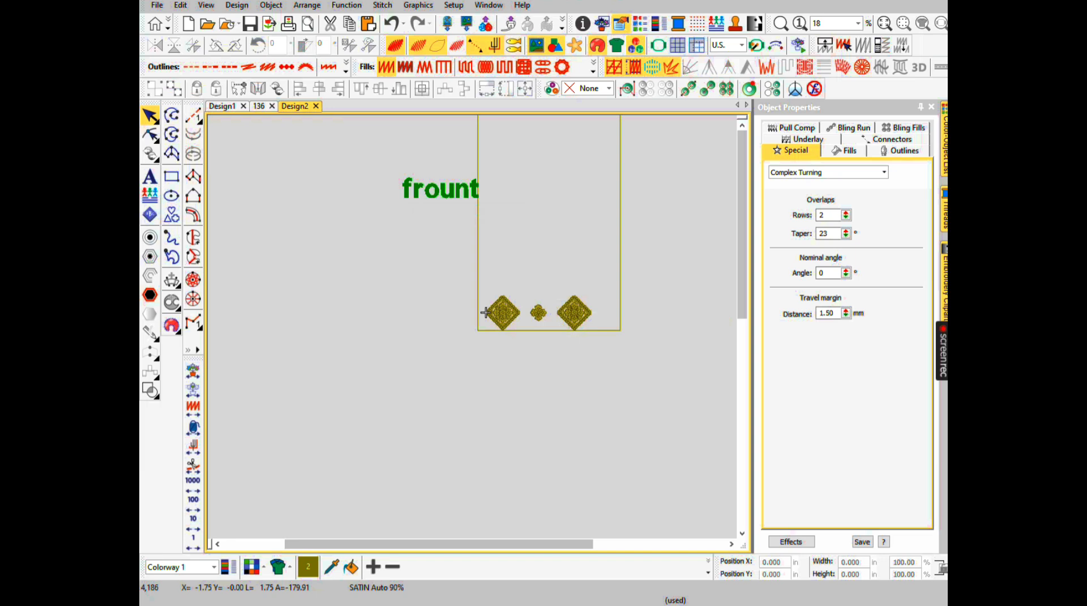
{"action": "key", "text": "ctrl+z"}
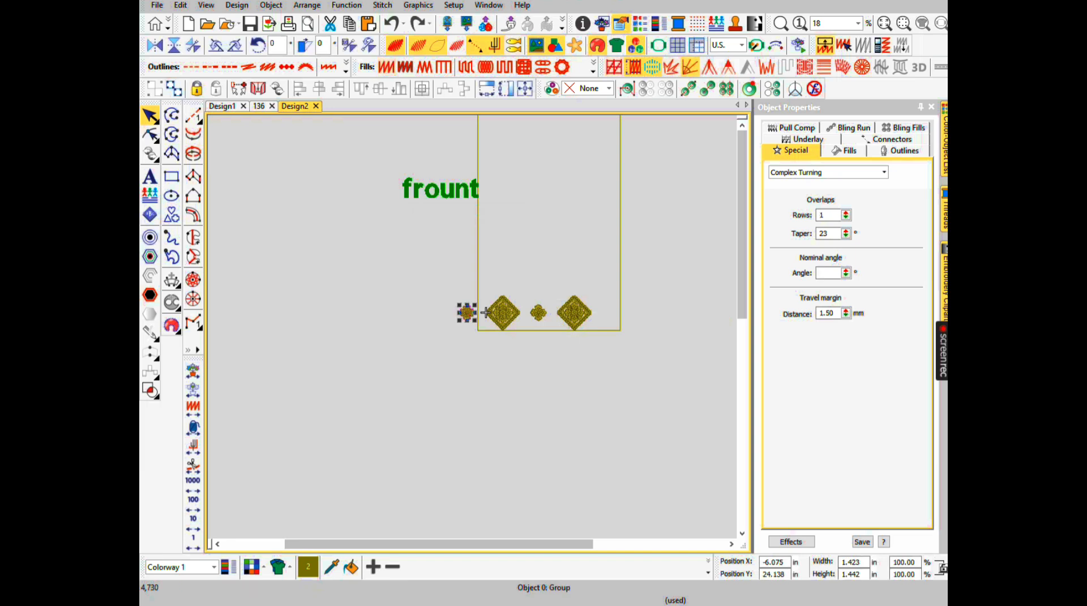
{"action": "key", "text": "ctrl+shift+r"}
{"action": "key", "text": "space"}
{"action": "key", "text": "Return"}
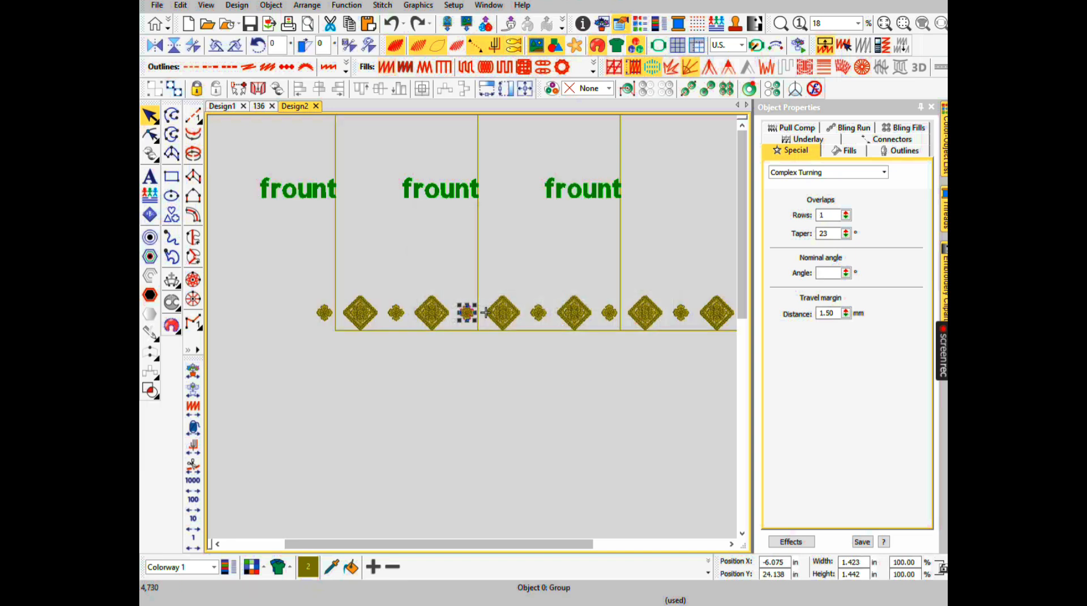
Place a copy of the outer flower at the right end of the bottom row and space the five motifs evenly
{"action": "mouse_move", "coordinate": [485, 313]}
{"action": "left_mouse_down"}
{"action": "mouse_move", "coordinate": [609, 312]}
{"action": "mouse_move", "coordinate": [466, 312]}
{"action": "left_mouse_up"}
{"action": "left_click_drag", "start_coordinate": [432, 278], "coordinate": [636, 380]}
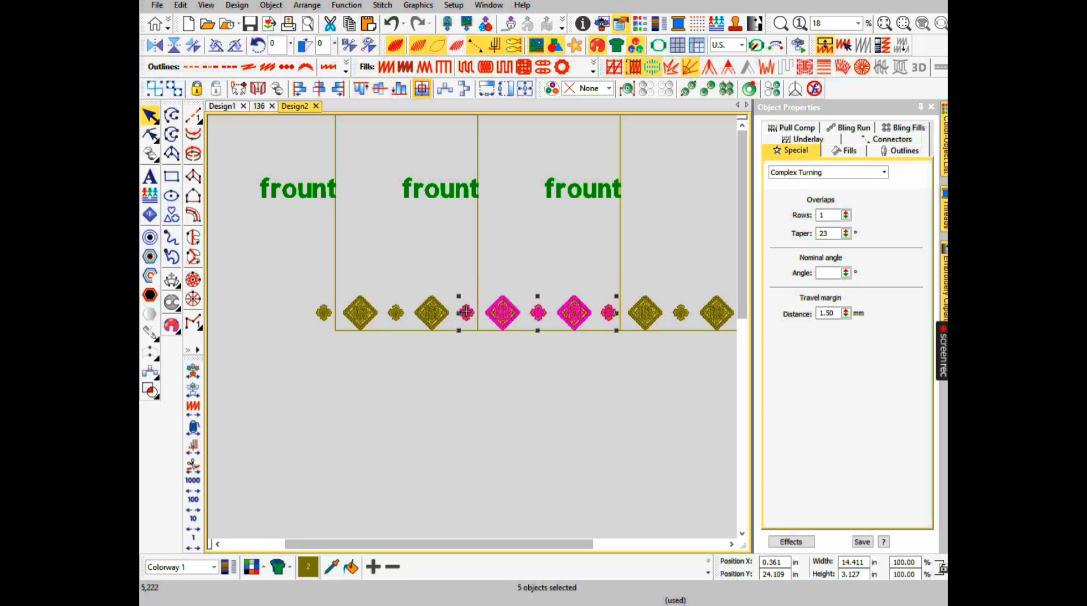
{"action": "key", "text": "Escape"}
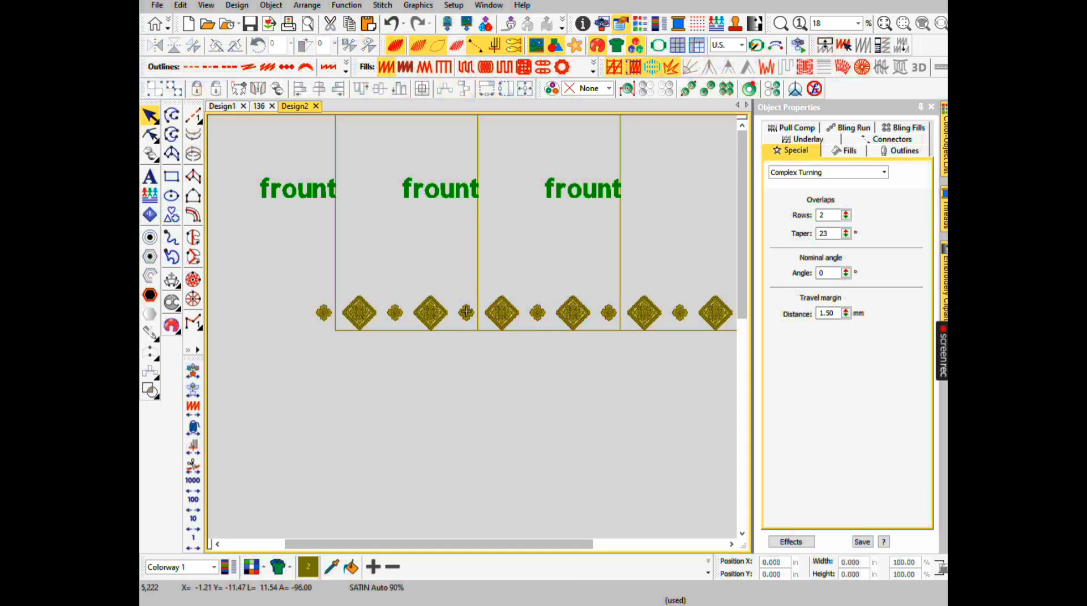
Delete the flower outside the rectangle's left edge and turn off the display of repeats
{"action": "left_click", "coordinate": [466, 311]}
{"action": "key", "text": "Delete"}
{"action": "key", "text": "ctrl+r"}
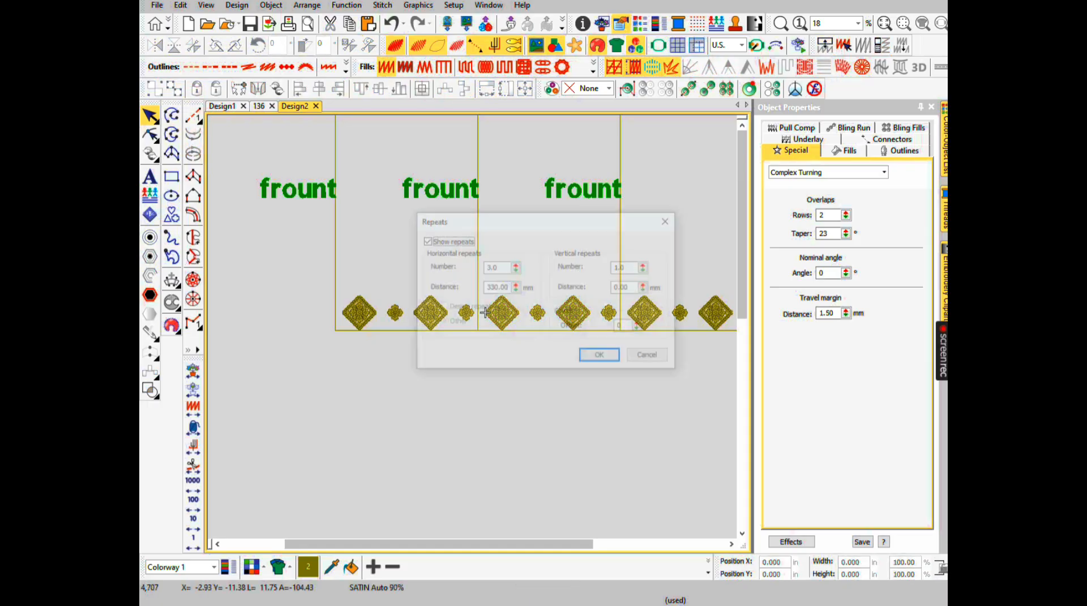
{"action": "key", "text": "Return"}
{"action": "key", "text": "ctrl+r"}
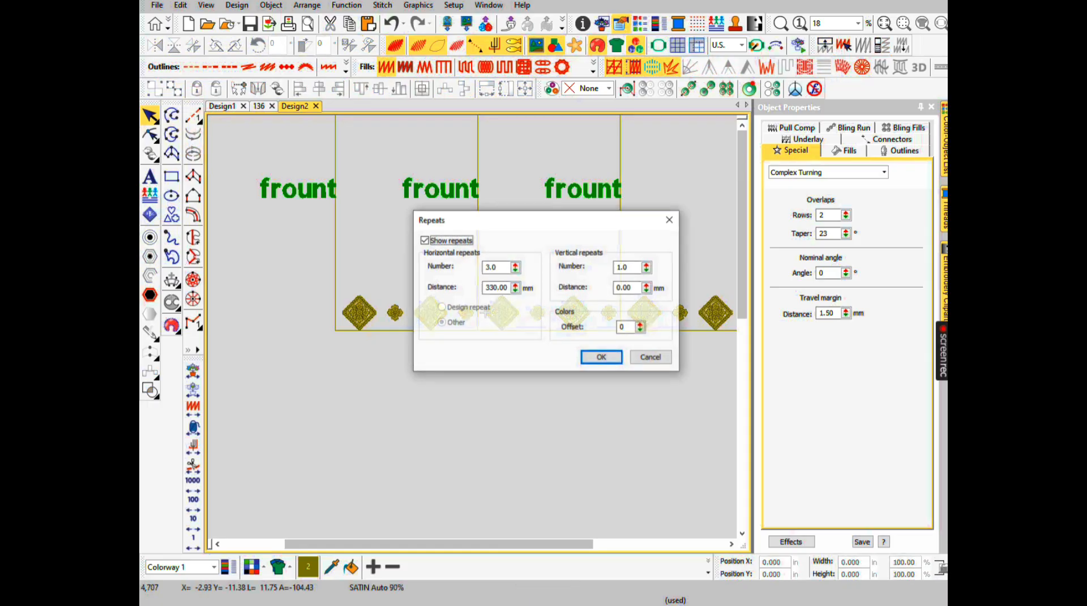
{"action": "key", "text": "space"}
{"action": "key", "text": "Return"}
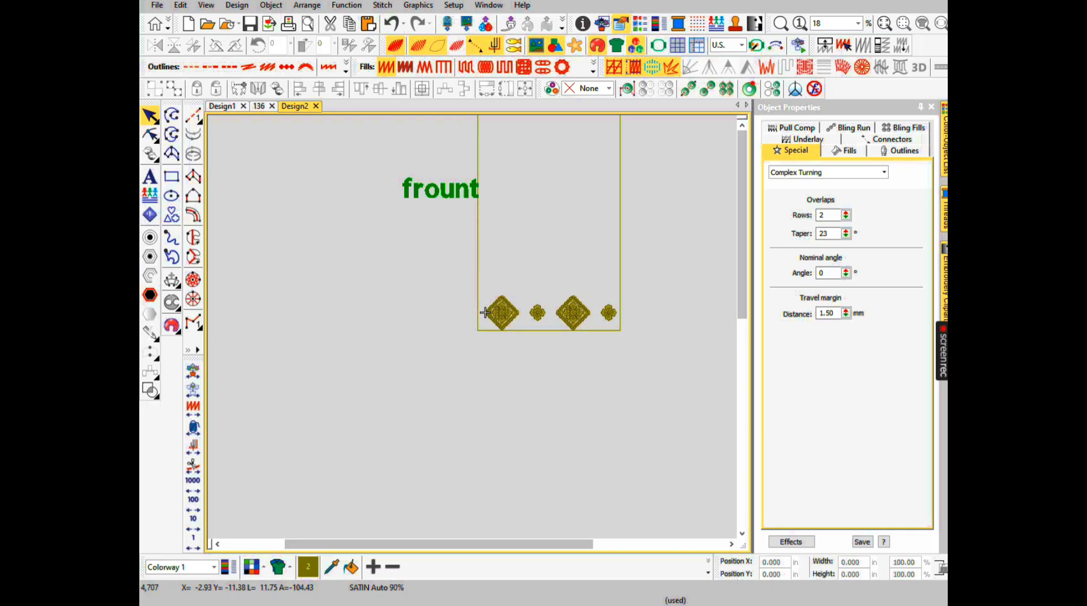
Build a staggered second row above the first from copied motifs, ordered flower, diamond, flower, diamond
{"action": "left_click", "coordinate": [573, 312]}
{"action": "left_click_drag", "start_coordinate": [572, 312], "coordinate": [582, 268]}
{"action": "left_click", "coordinate": [537, 313]}
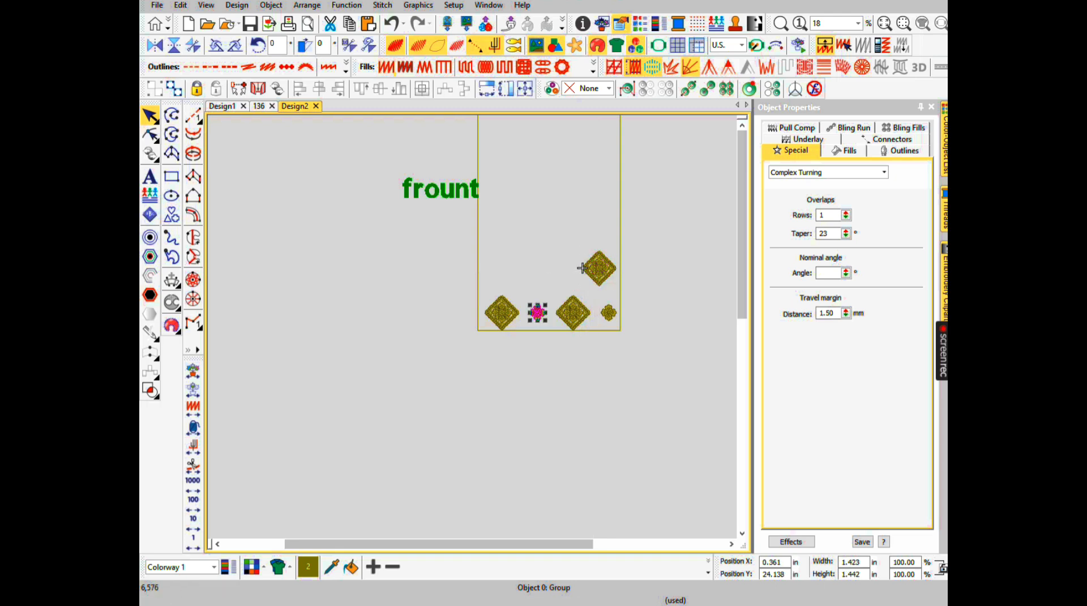
{"action": "left_click_drag", "start_coordinate": [538, 313], "coordinate": [489, 268]}
{"action": "left_click", "coordinate": [599, 268]}
{"action": "key", "text": "Escape"}
{"action": "left_click", "coordinate": [562, 269]}
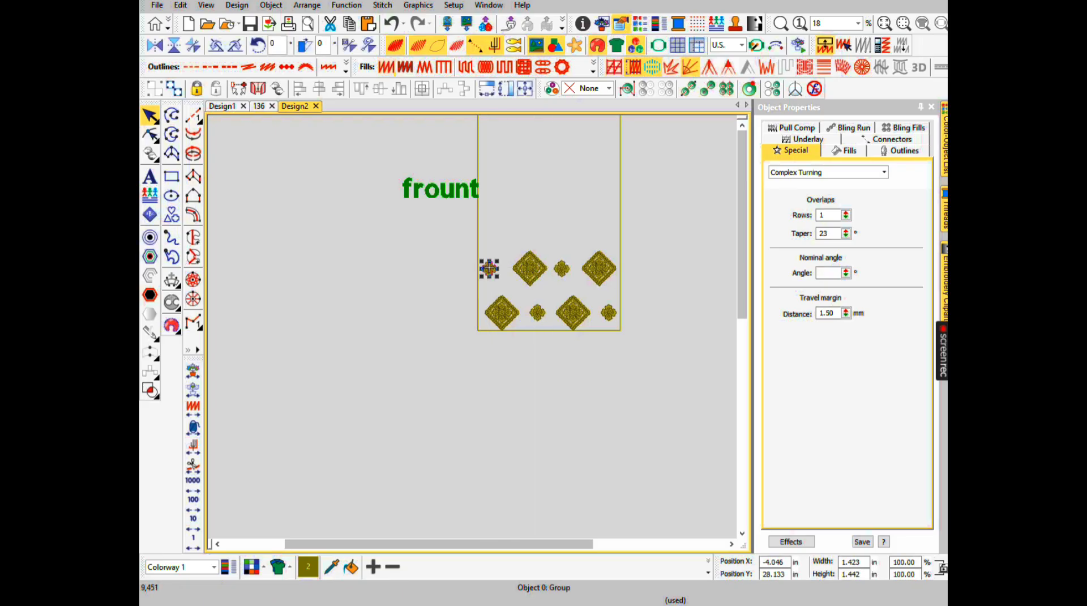
{"action": "key", "text": "Escape"}
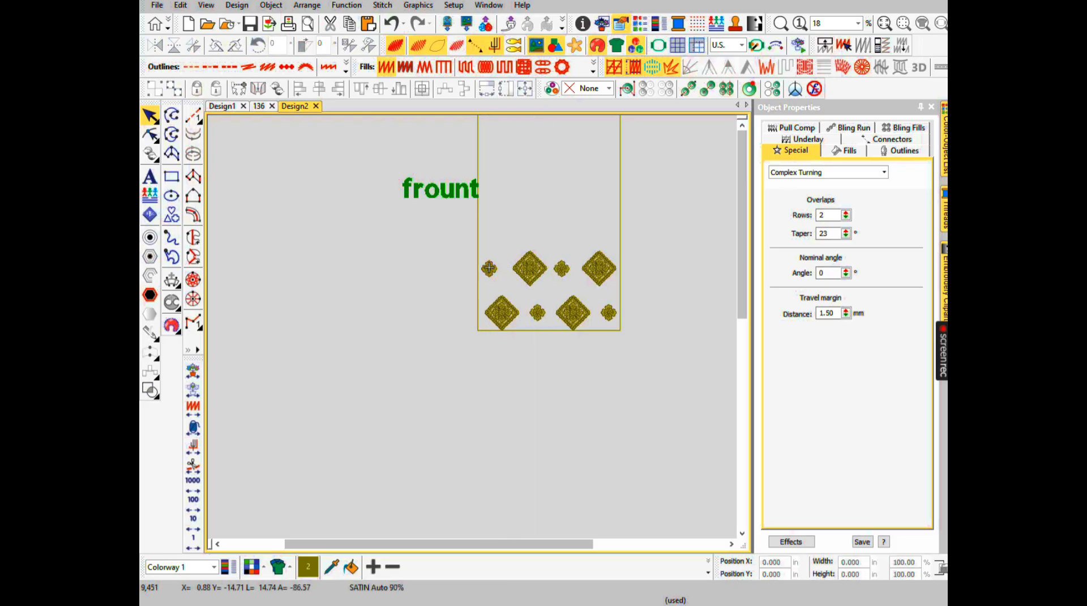
With repeats shown, place a duplicate diamond left of the second row and space the row's five motifs evenly
{"action": "key", "text": "ctrl+r"}
{"action": "key", "text": "space"}
{"action": "key", "text": "Return"}
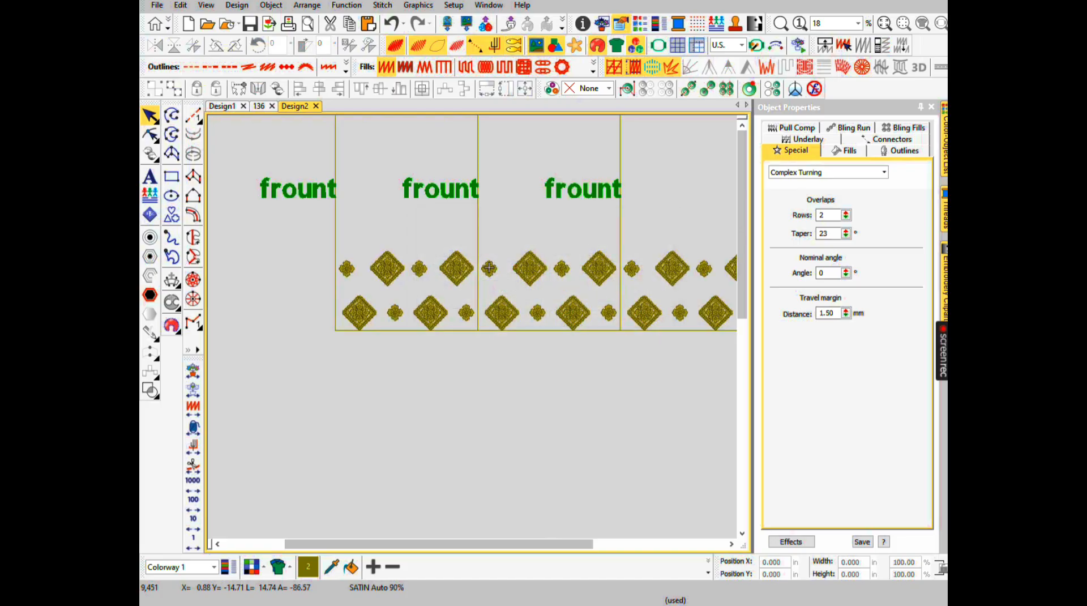
{"action": "key", "text": "Tab"}
{"action": "key", "text": "ctrl+d"}
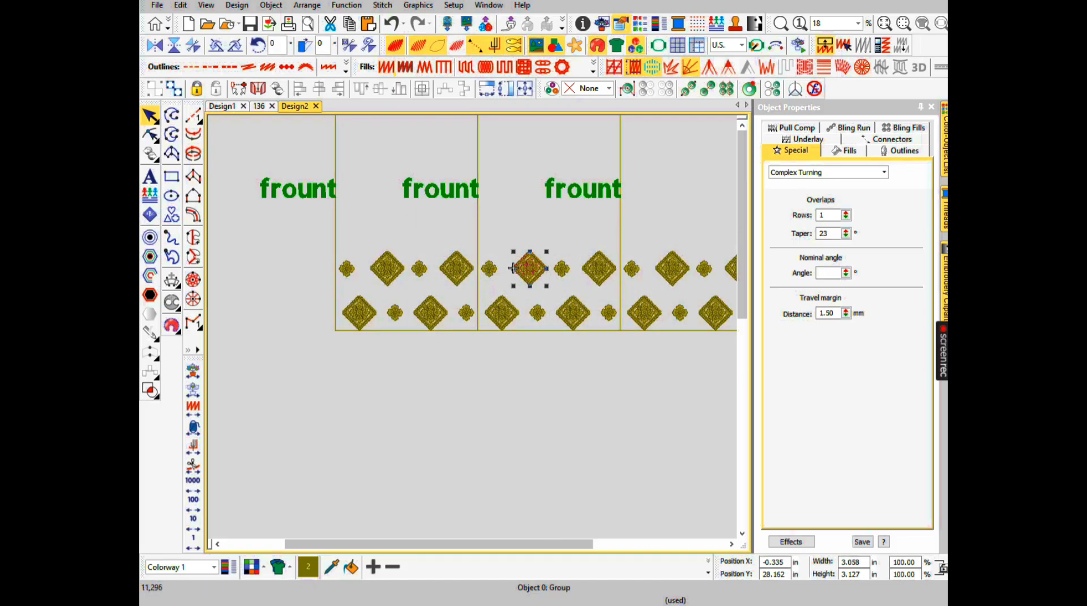
{"action": "left_click_drag", "start_coordinate": [529, 268], "coordinate": [456, 267]}
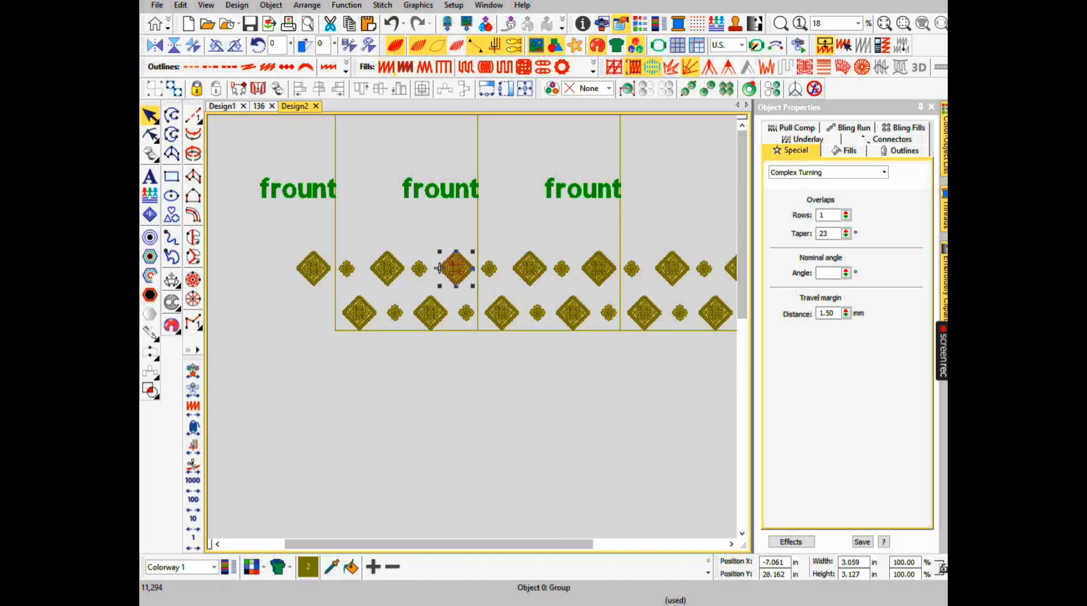
{"action": "left_click_drag", "start_coordinate": [424, 232], "coordinate": [623, 291]}
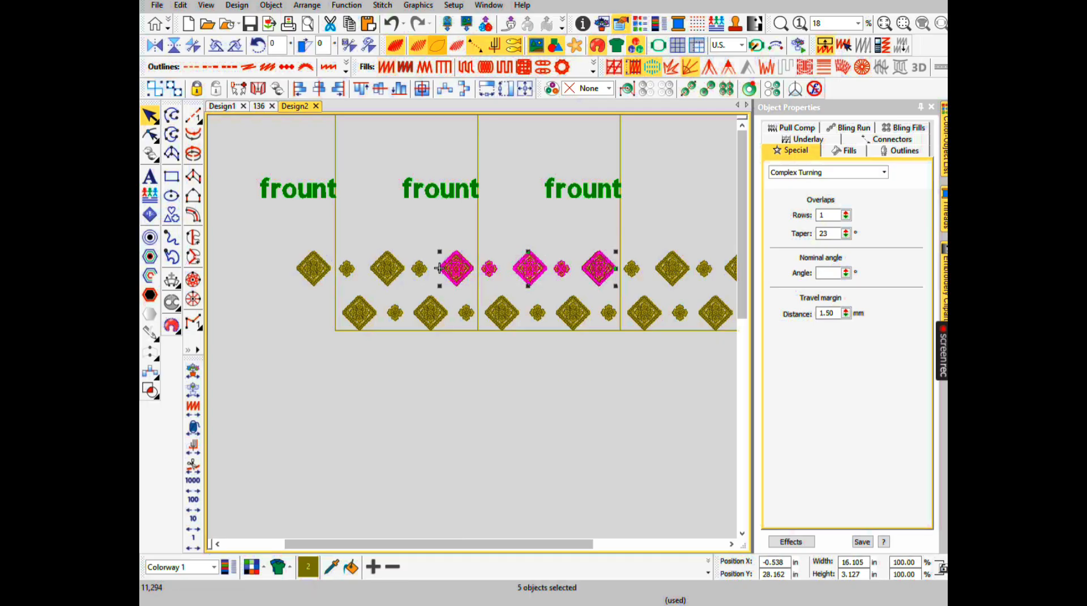
{"action": "left_click", "coordinate": [443, 268]}
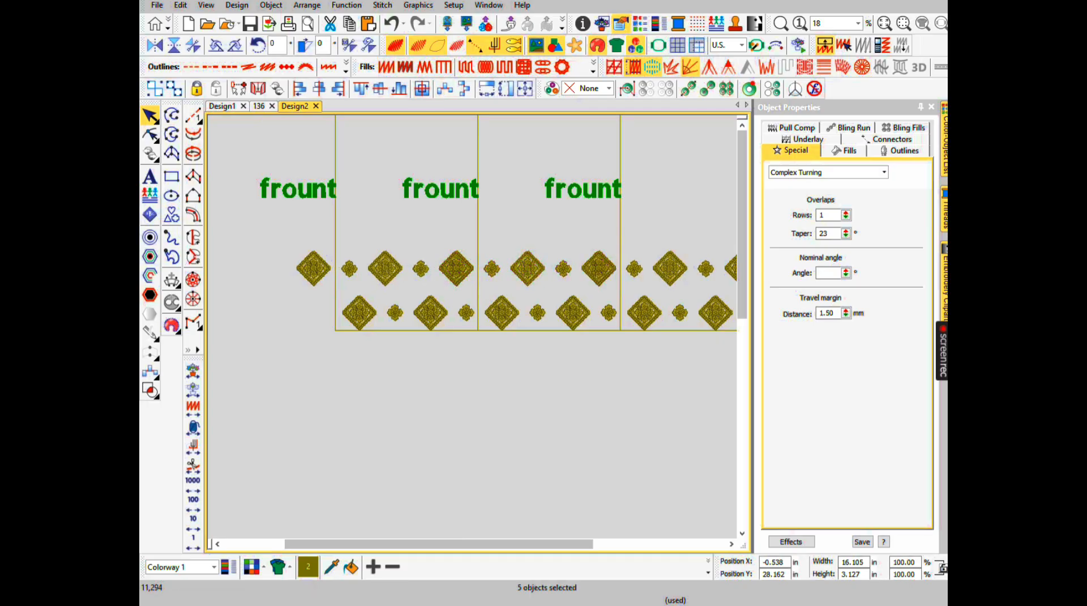
Delete the diamond outside the rectangle's left edge and turn off the display of repeats
{"action": "key", "text": "Escape"}
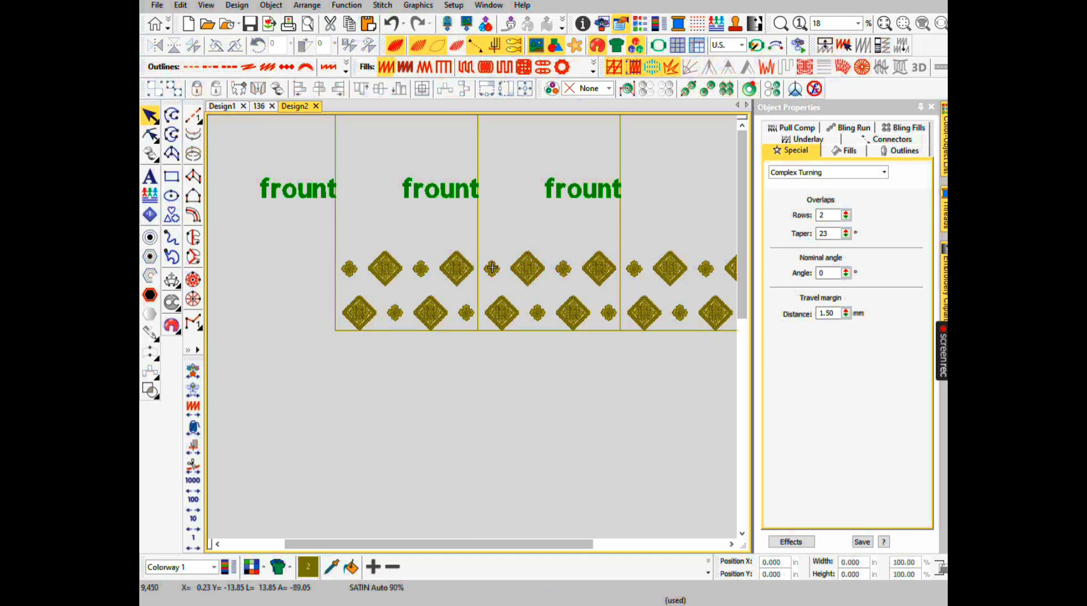
{"action": "key", "text": "ctrl+r"}
{"action": "key", "text": "space"}
{"action": "key", "text": "Return"}
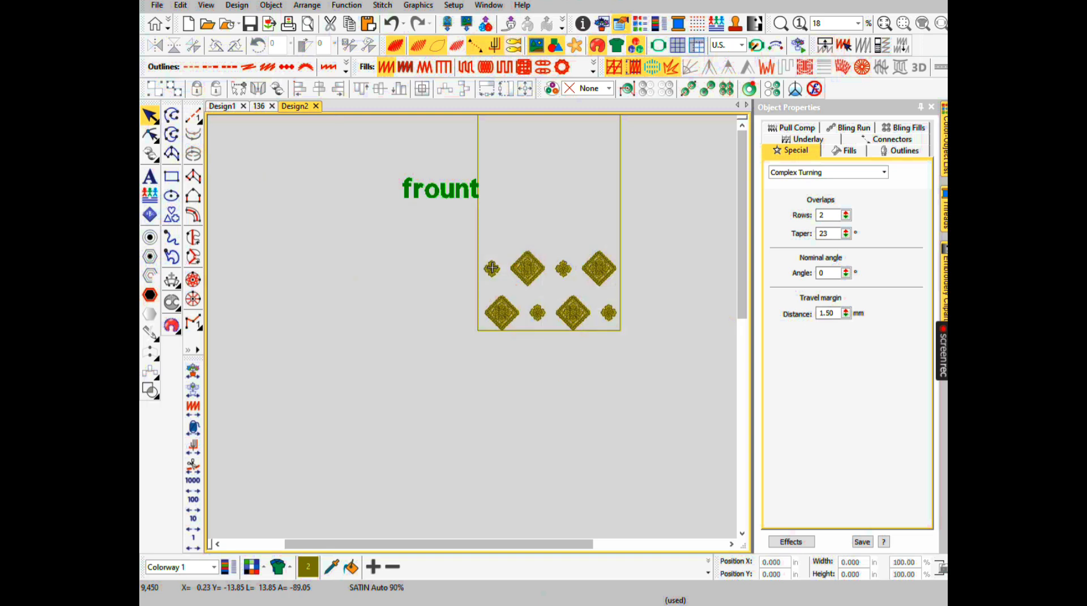
Group the bottom and second motif rows together into a single object
{"action": "left_click_drag", "start_coordinate": [452, 243], "coordinate": [468, 347]}
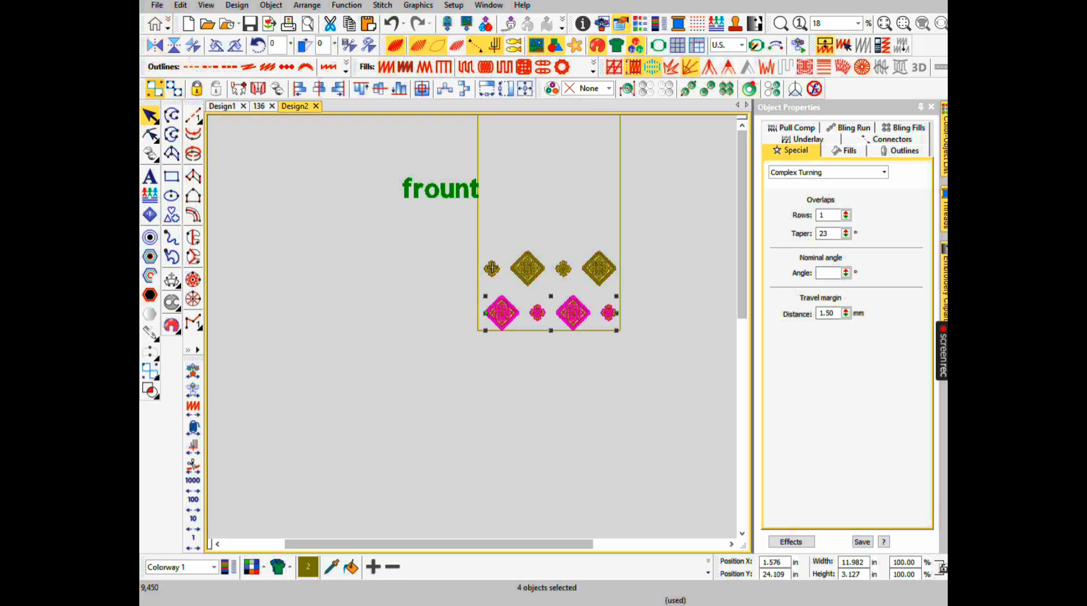
{"action": "left_click", "coordinate": [173, 88]}
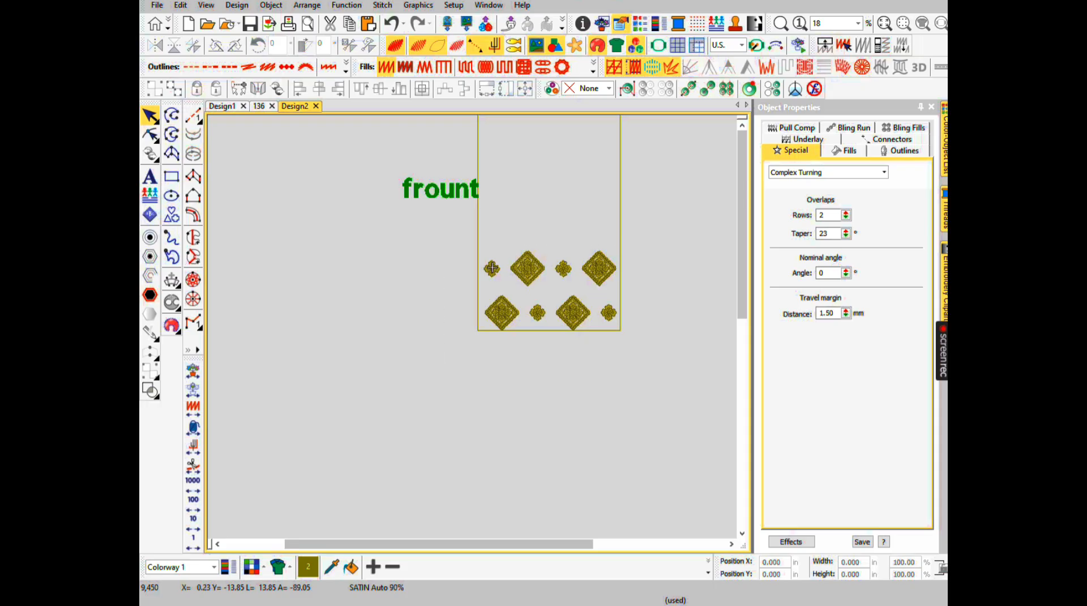
{"action": "left_click", "coordinate": [492, 268], "text": "ctrl"}
{"action": "left_click", "coordinate": [155, 88]}
{"action": "scroll", "coordinate": [492, 268], "scroll_direction": "down", "scroll_amount": 2}
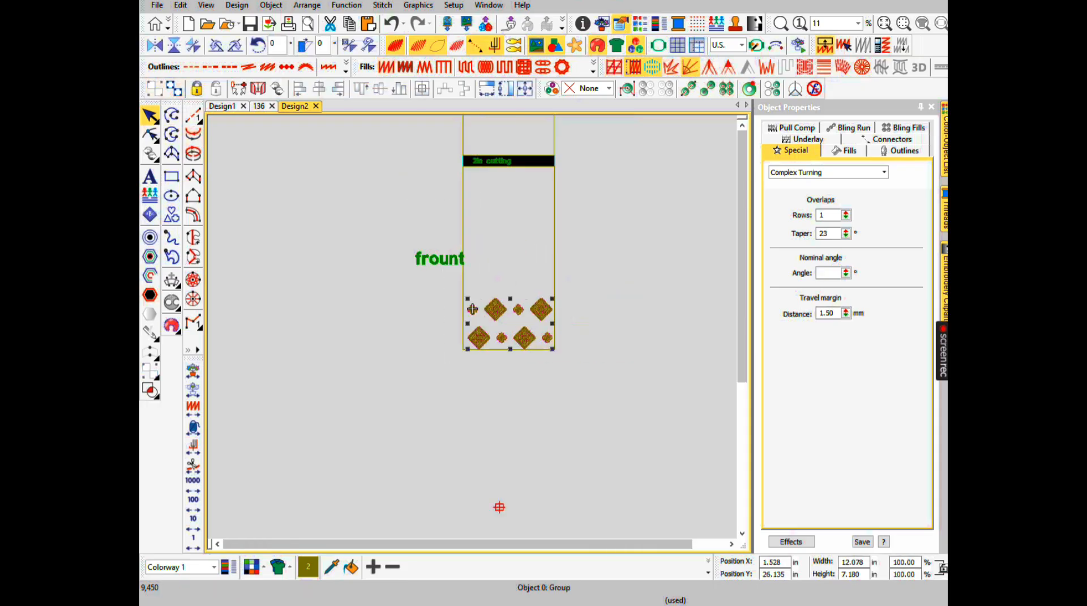
Duplicate the two-row group upward twice to fill the front rectangle with six motif rows
{"action": "right_click", "coordinate": [472, 309]}
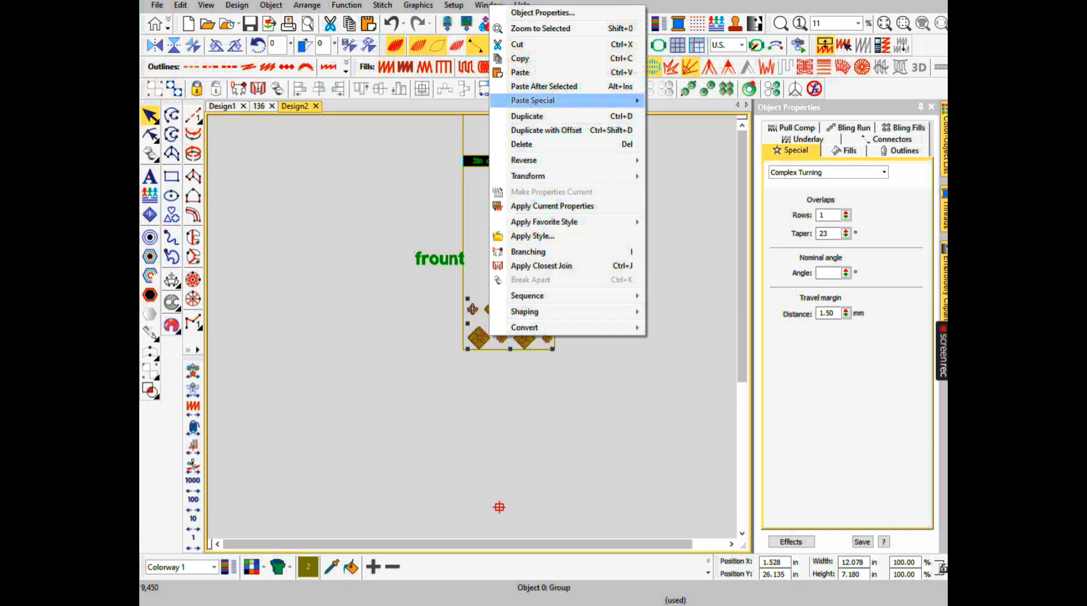
{"action": "key", "text": "Return"}
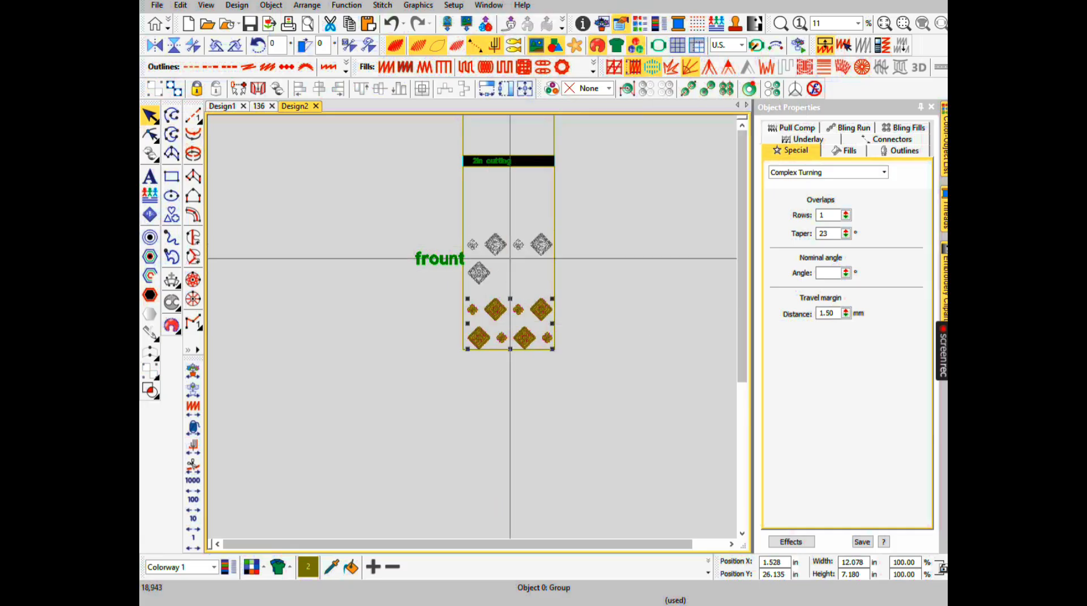
{"action": "left_click", "coordinate": [510, 263]}
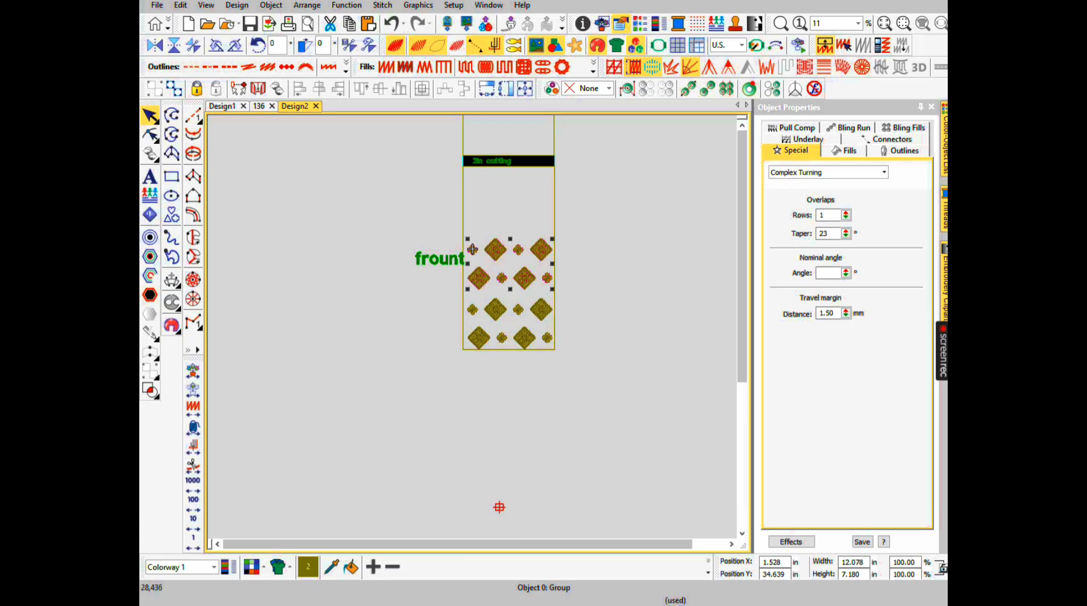
{"action": "left_click_drag", "start_coordinate": [522, 279], "coordinate": [510, 206]}
{"action": "key", "text": "Escape"}
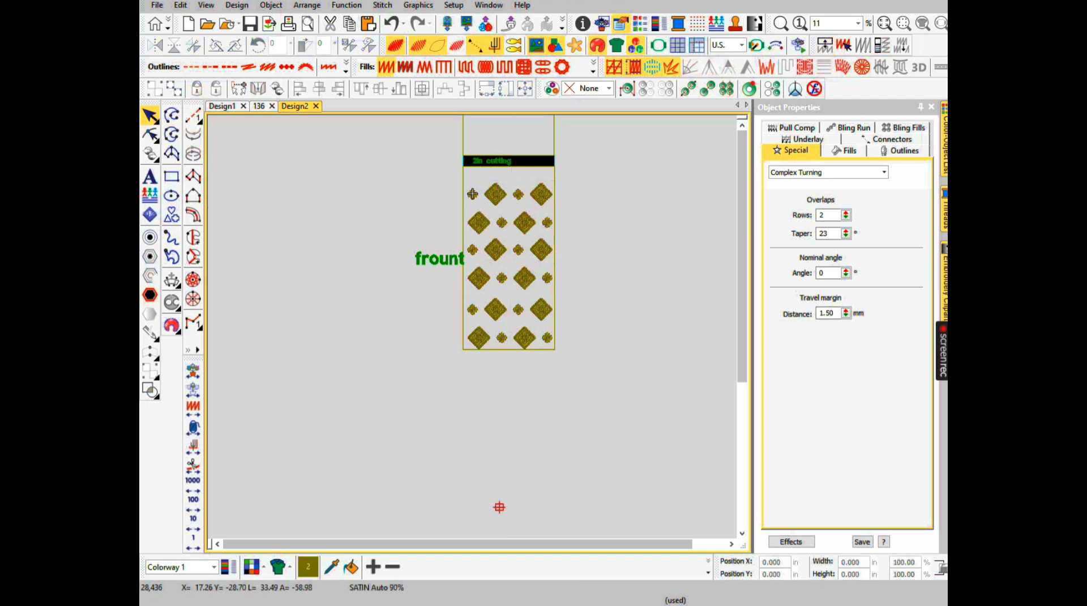
Move the top two-row group up until its diamonds touch the lower edge of the 2in cutting band
{"action": "left_click", "coordinate": [472, 194]}
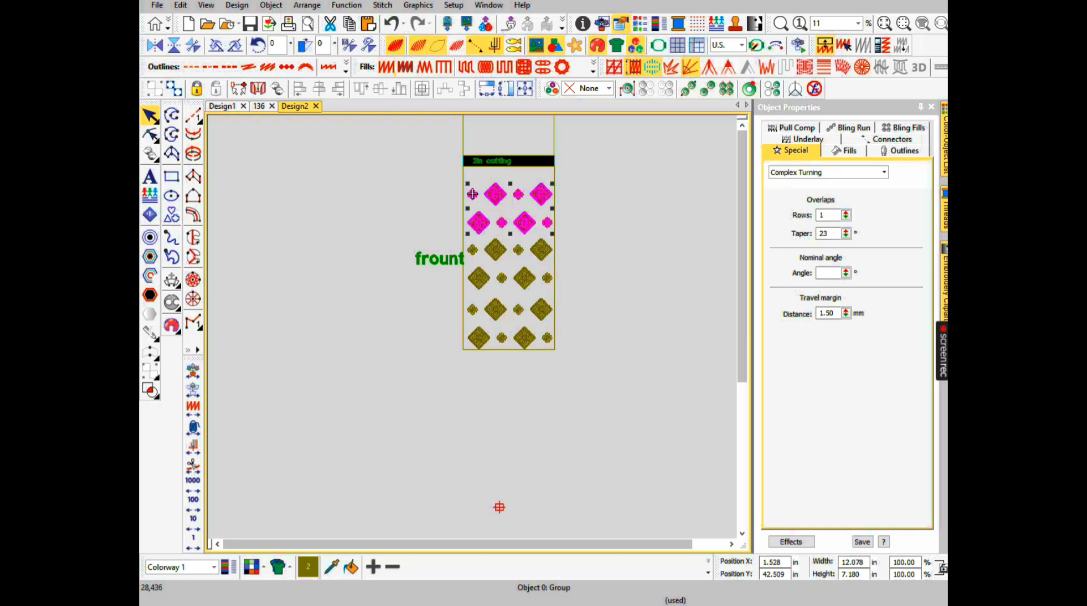
{"action": "mouse_move", "coordinate": [472, 193]}
{"action": "left_mouse_down"}
{"action": "mouse_move", "coordinate": [472, 208]}
{"action": "mouse_move", "coordinate": [472, 178]}
{"action": "left_mouse_up"}
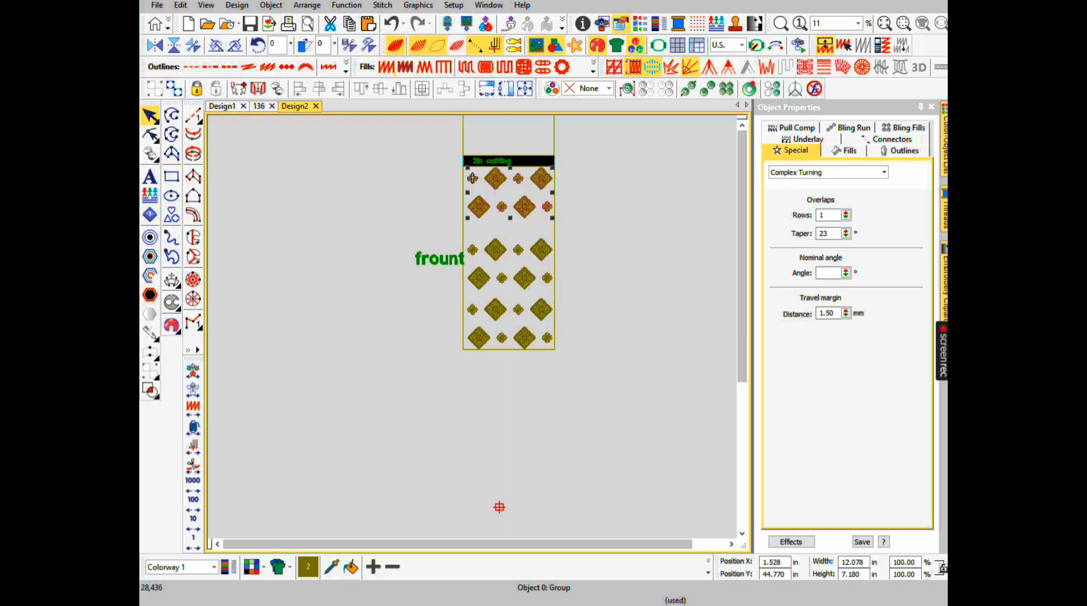
{"action": "scroll", "coordinate": [472, 178], "scroll_direction": "up", "scroll_amount": 5}
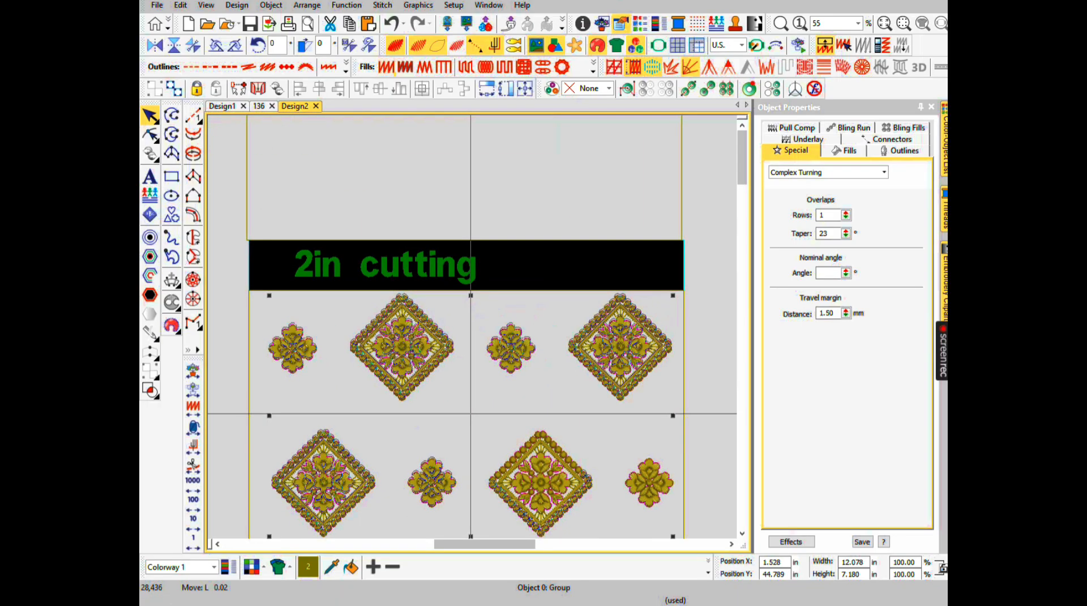
{"action": "key", "text": "Up"}
{"action": "key", "text": "Up"}
{"action": "key", "text": "Up"}
{"action": "key", "text": "Up"}
{"action": "key", "text": "Up"}
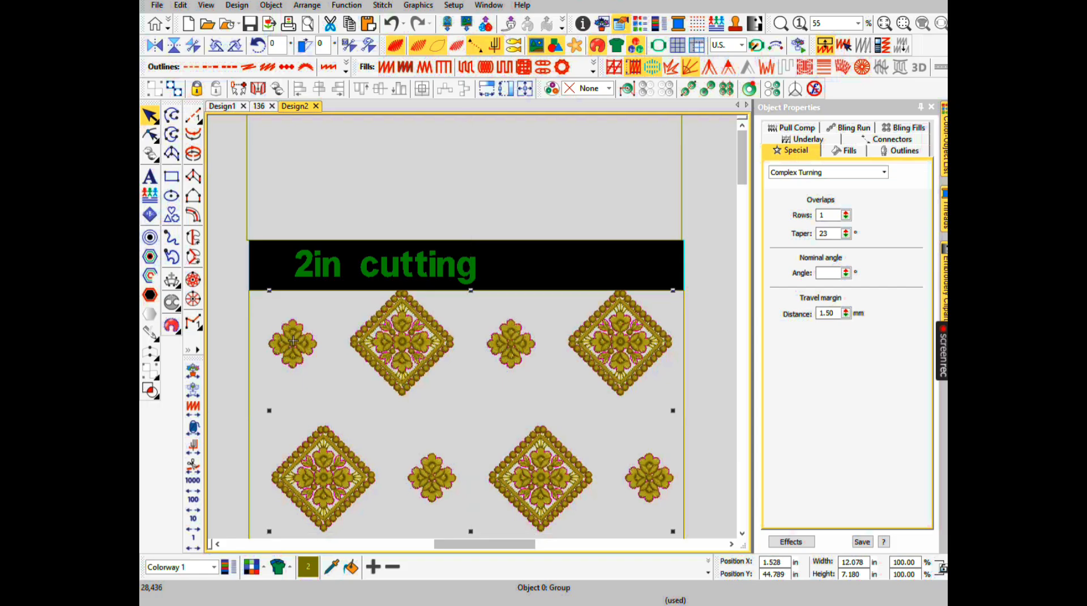
{"action": "scroll", "coordinate": [293, 340], "scroll_direction": "down", "scroll_amount": 3}
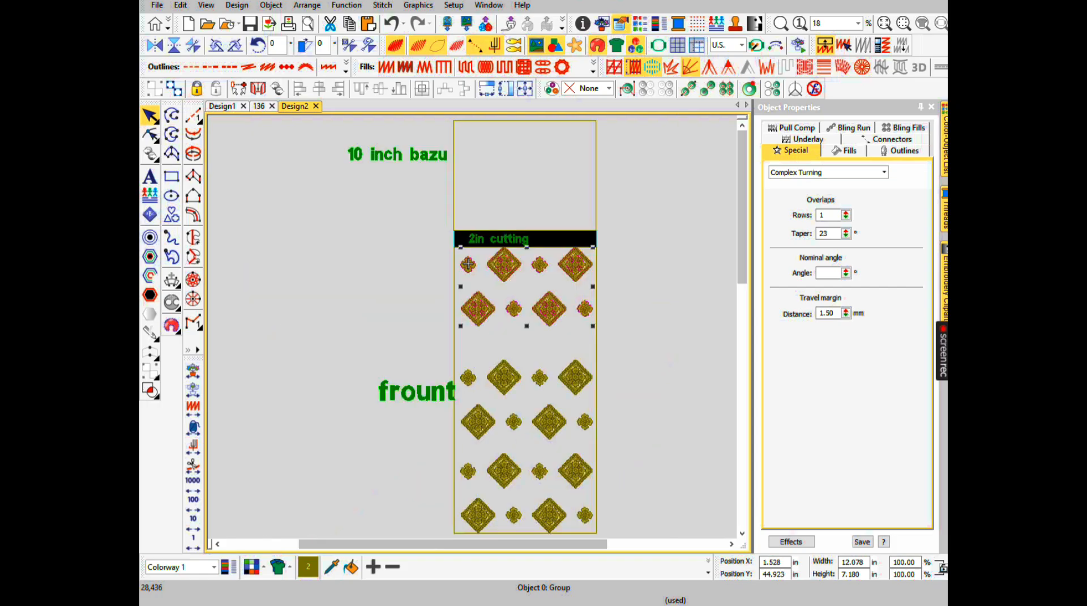
Select the whole design and ungroup all the motif groups
{"action": "key", "text": "ctrl+a"}
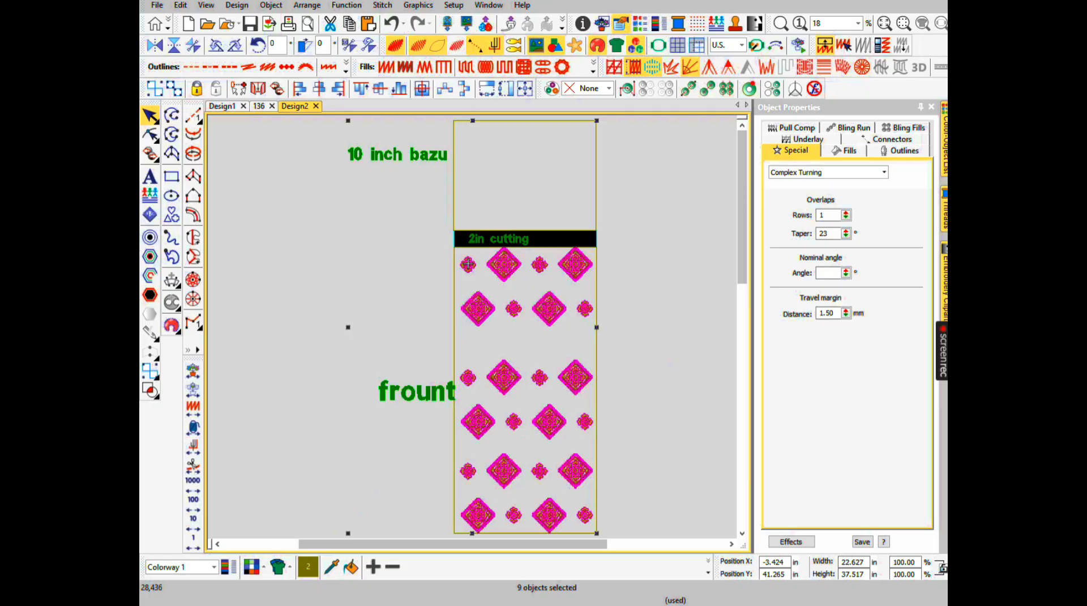
{"action": "key", "text": "Escape"}
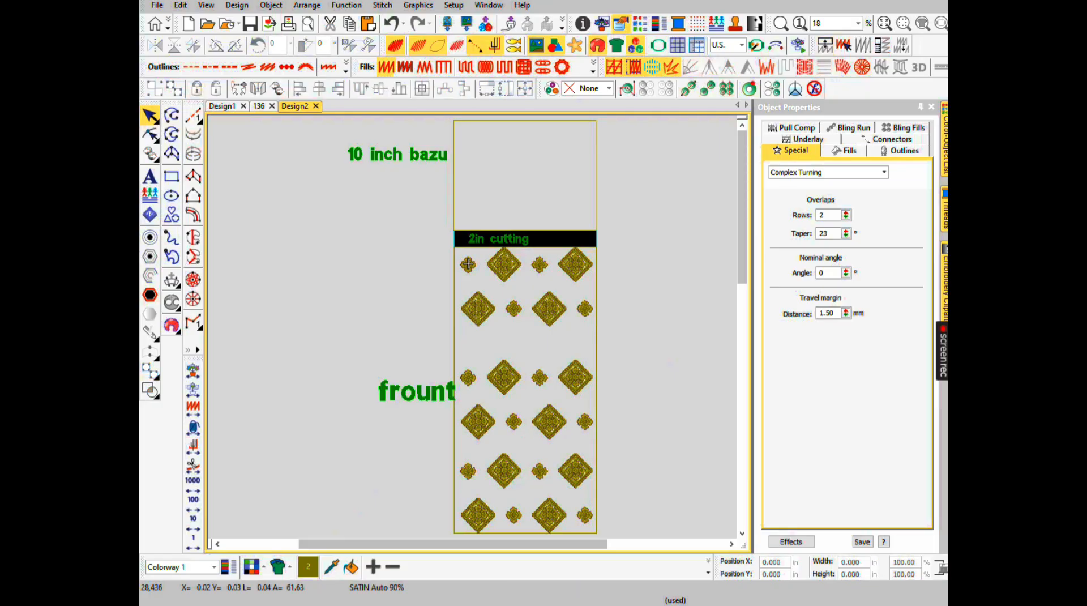
{"action": "key", "text": "ctrl+a"}
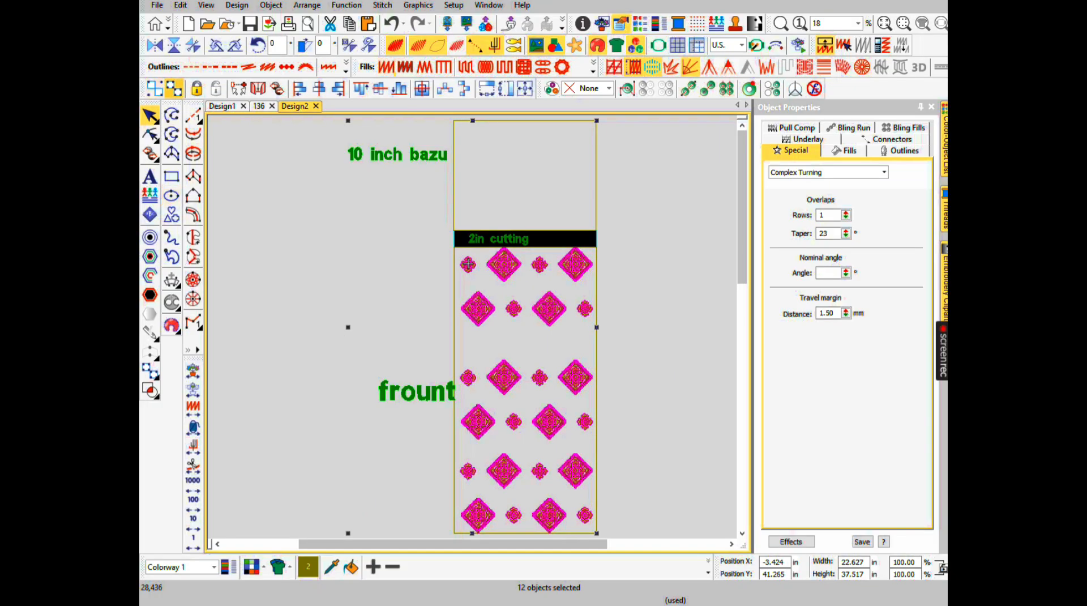
{"action": "left_click", "coordinate": [174, 89]}
{"action": "key", "text": "Escape"}
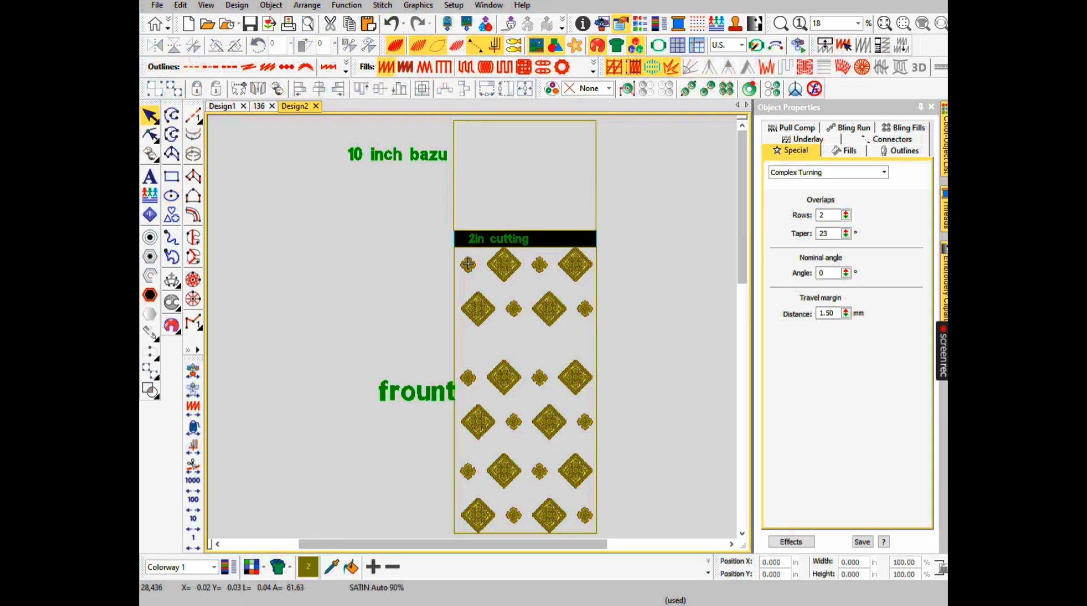
Group the motifs of each of the upper four rows into separate row groups
{"action": "left_click_drag", "start_coordinate": [531, 266], "coordinate": [664, 401]}
{"action": "key", "text": "ctrl+g"}
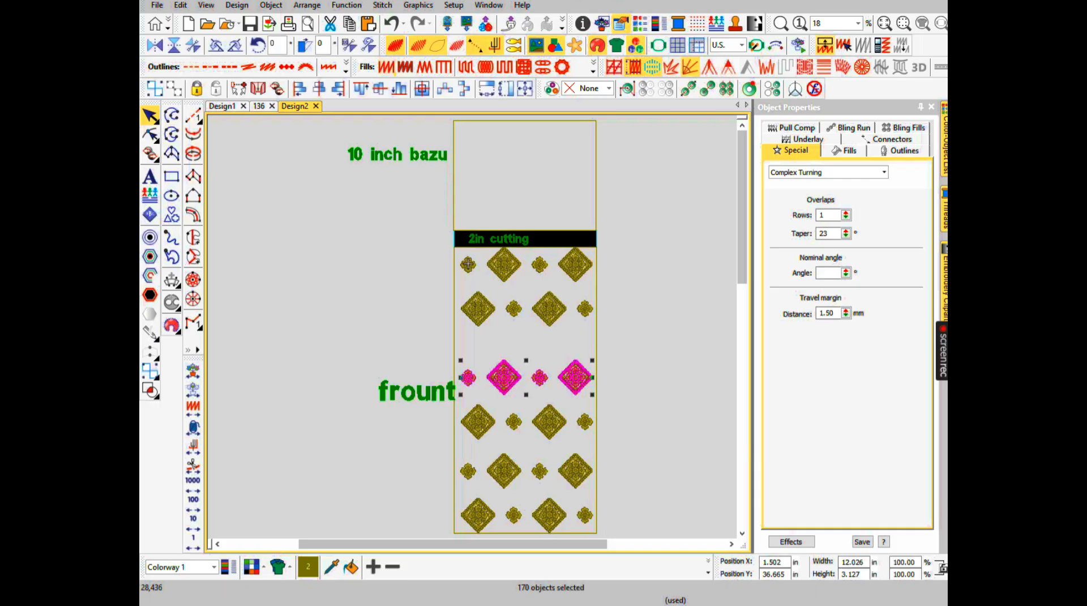
{"action": "key", "text": "ctrl+g"}
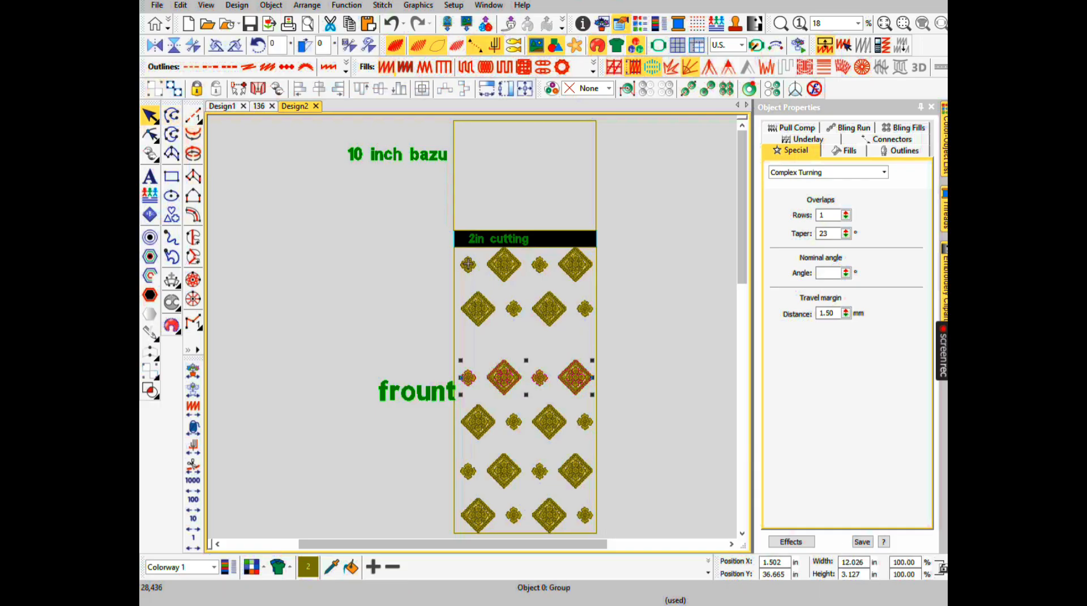
{"action": "left_click_drag", "start_coordinate": [368, 407], "coordinate": [643, 433]}
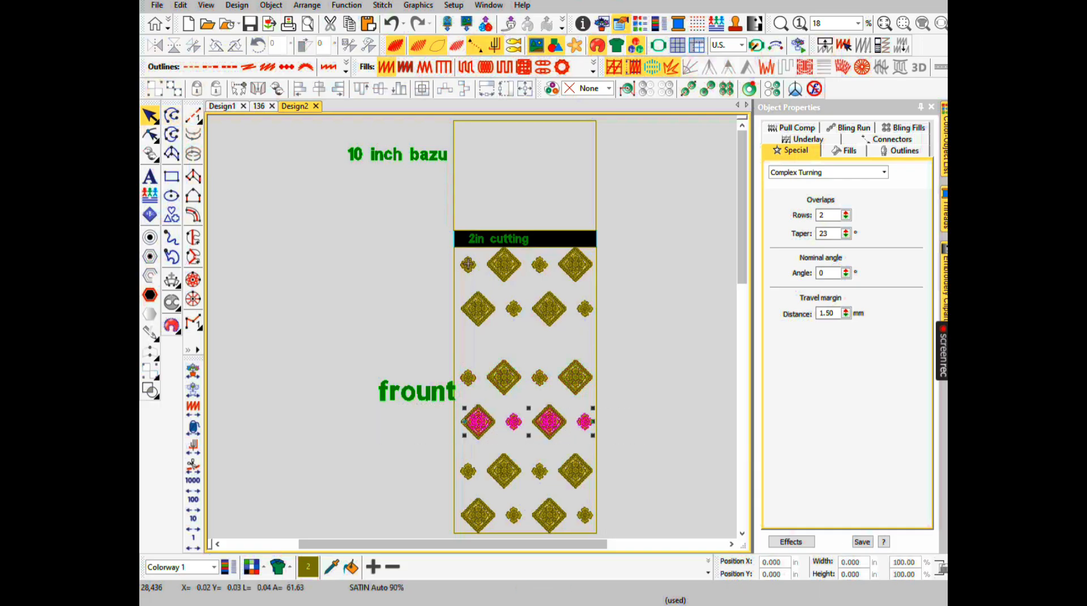
{"action": "left_click_drag", "start_coordinate": [626, 396], "coordinate": [449, 454]}
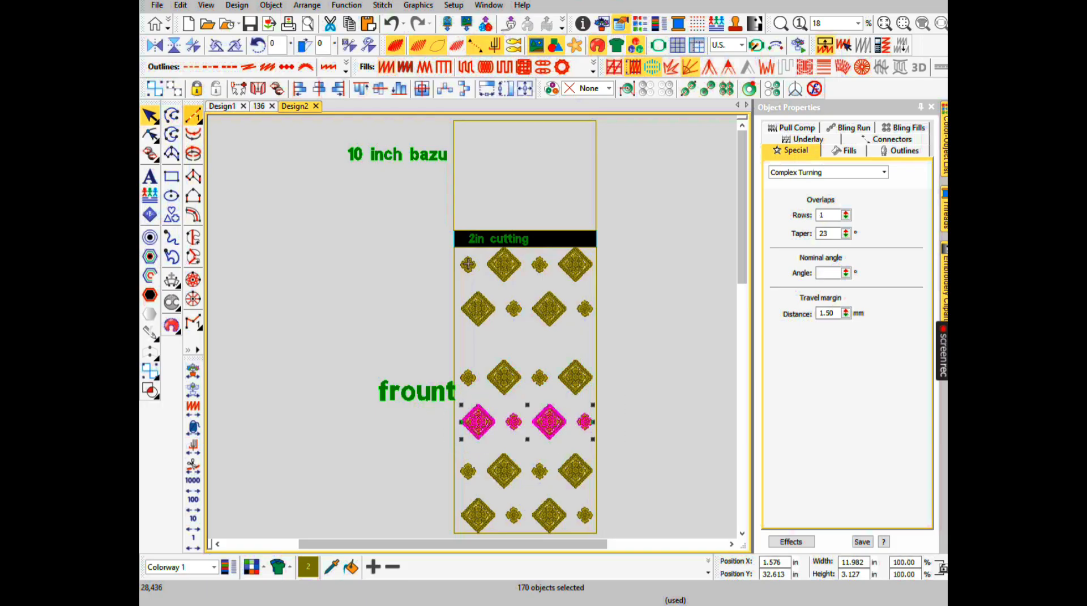
{"action": "key", "text": "ctrl+g"}
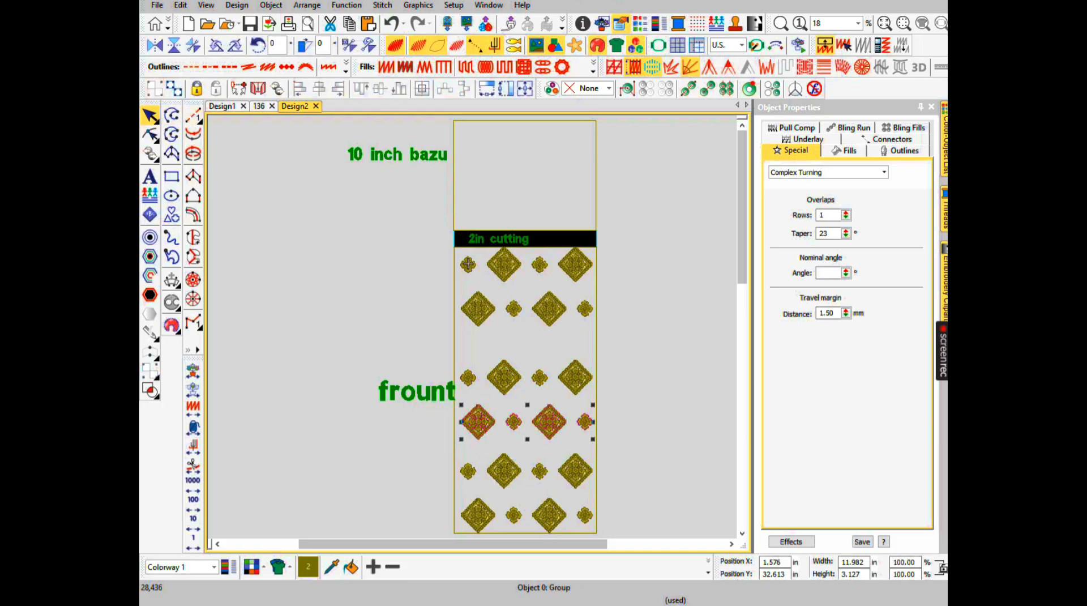
Group the motifs of the fifth row and of the bottom row into separate row groups
{"action": "scroll", "coordinate": [640, 396], "scroll_direction": "down", "scroll_amount": 2}
{"action": "left_click_drag", "start_coordinate": [662, 349], "coordinate": [431, 402]}
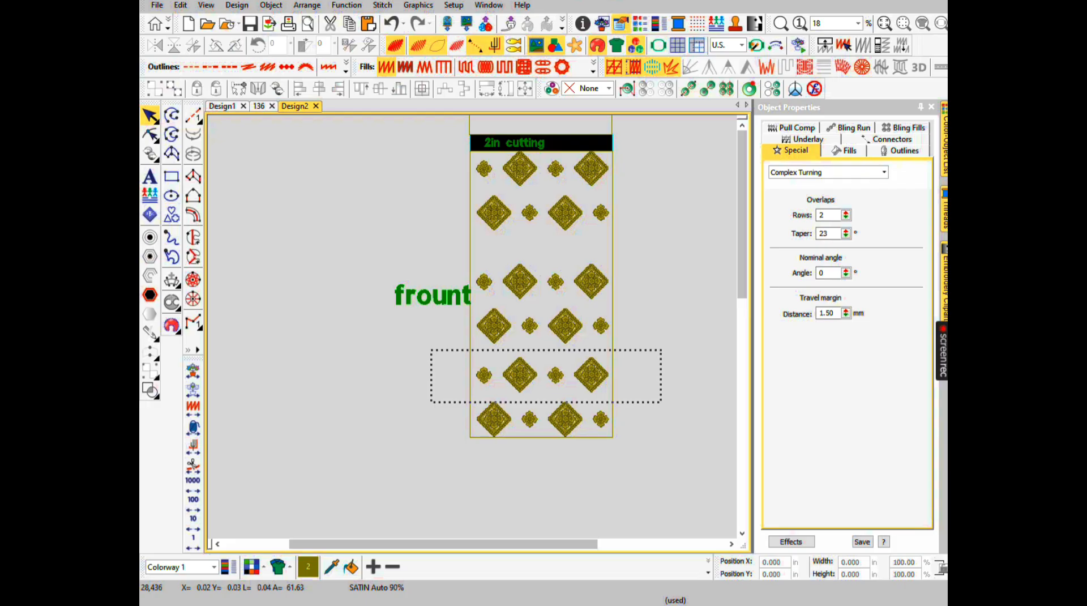
{"action": "left_click_drag", "start_coordinate": [430, 402], "coordinate": [431, 402]}
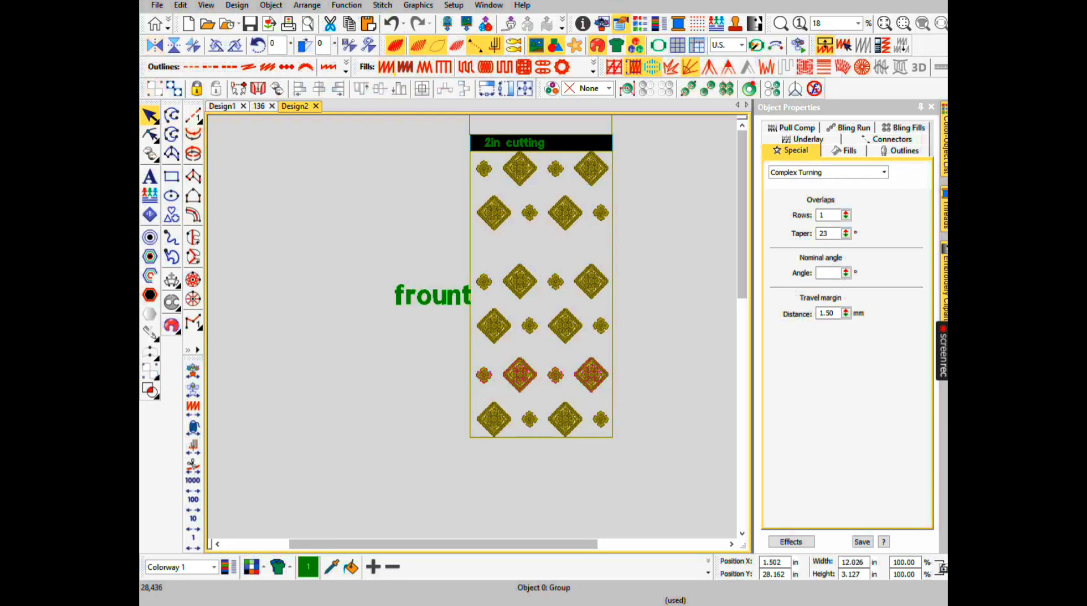
{"action": "left_click_drag", "start_coordinate": [498, 388], "coordinate": [649, 442]}
{"action": "left_click_drag", "start_coordinate": [498, 443], "coordinate": [453, 454]}
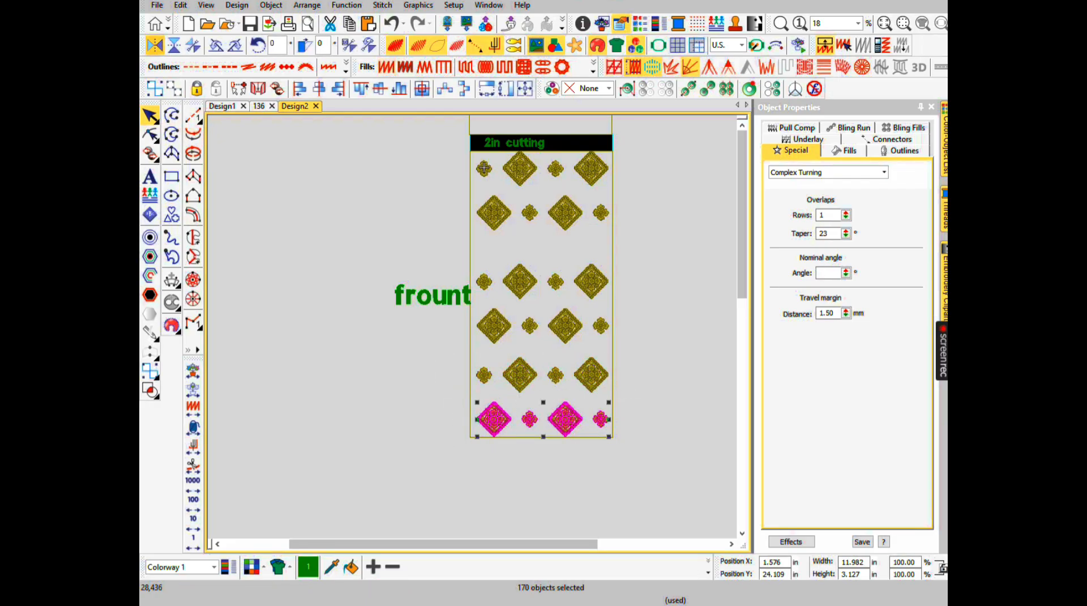
{"action": "key", "text": "ctrl+g"}
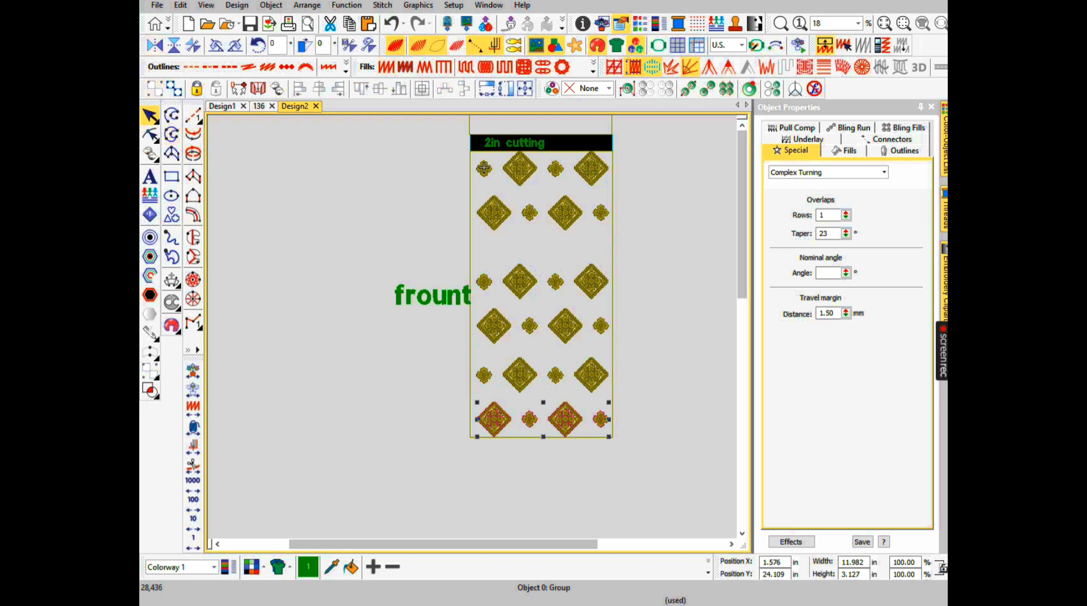
Select all six row groups and space them evenly in the vertical direction
{"action": "left_click", "coordinate": [591, 375], "text": "ctrl"}
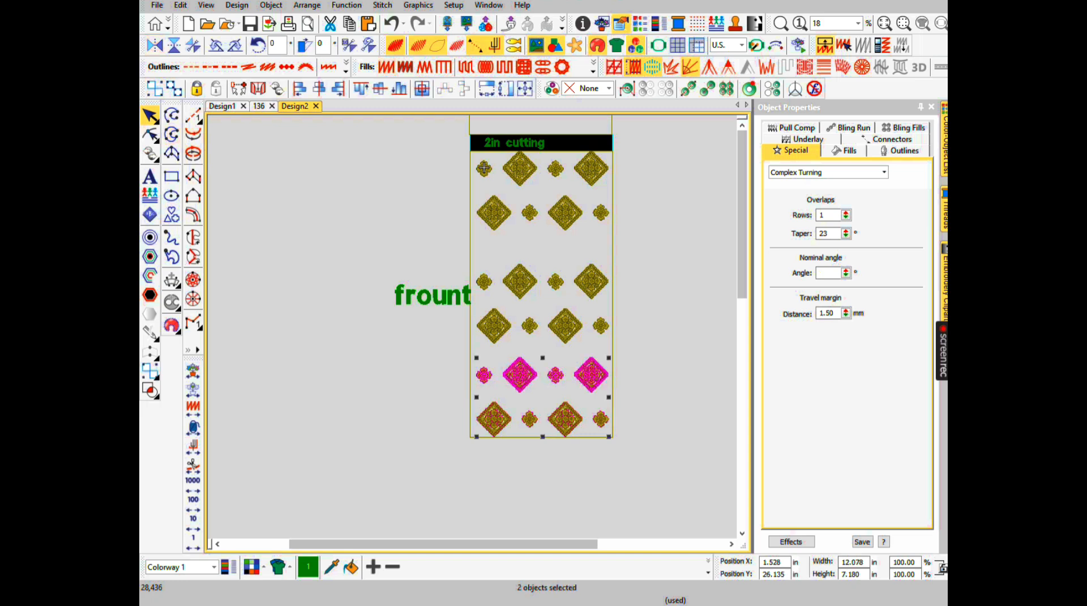
{"action": "left_click", "coordinate": [565, 325], "text": "ctrl"}
{"action": "left_click", "coordinate": [591, 281], "text": "ctrl"}
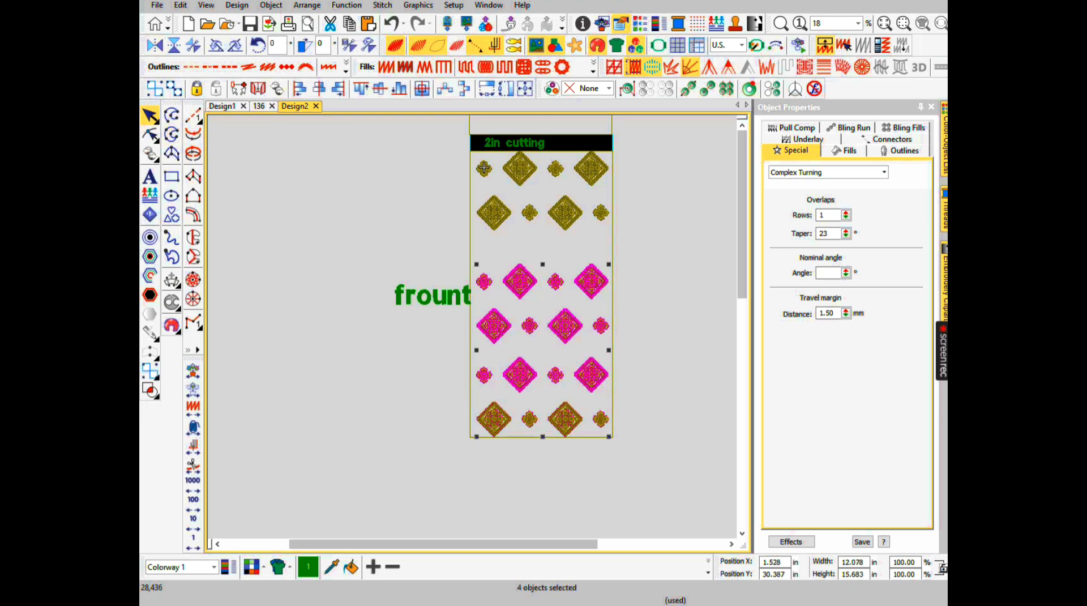
{"action": "left_click", "coordinate": [565, 213], "text": "ctrl"}
{"action": "left_click", "coordinate": [591, 168], "text": "ctrl"}
{"action": "left_click", "coordinate": [464, 88]}
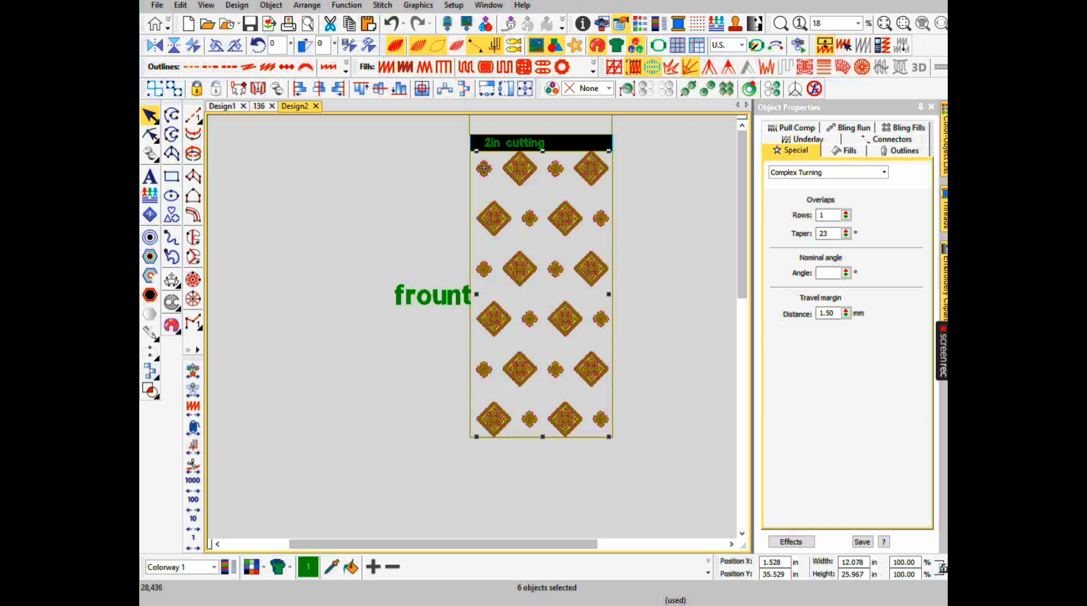
{"action": "key", "text": "Escape"}
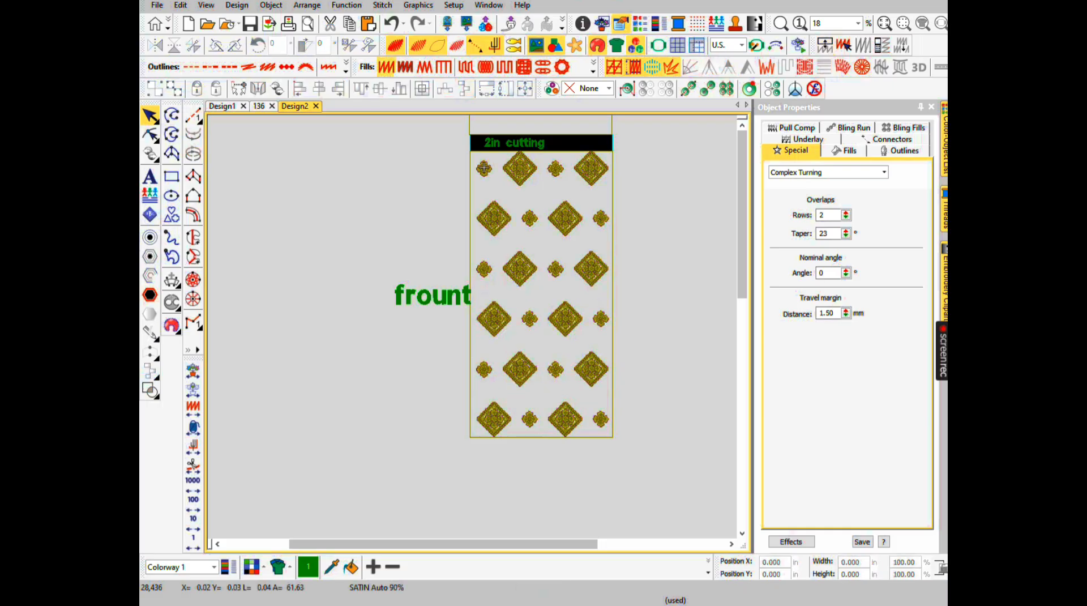
Ungroup all the motif rows and travel to the start of the design's stitching sequence
{"action": "key", "text": "ctrl+a"}
{"action": "key", "text": "ctrl+g"}
{"action": "key", "text": "Escape"}
{"action": "left_click_drag", "start_coordinate": [484, 168], "coordinate": [468, 264]}
{"action": "key", "text": "Home"}
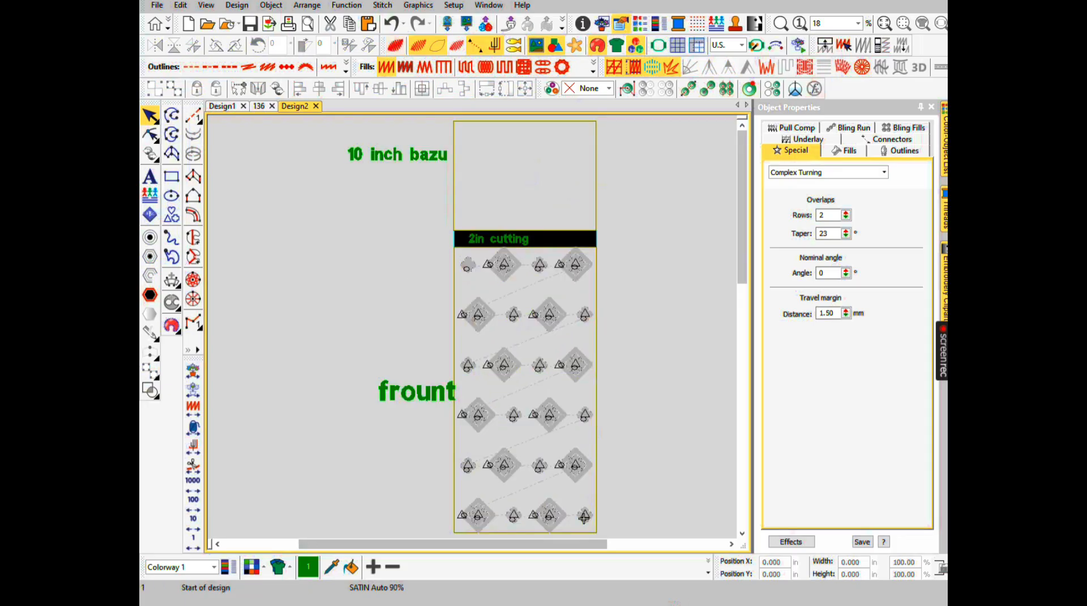
Cut the bottom row's rightmost flower and paste it back in place so it is resequenced
{"action": "left_click", "coordinate": [584, 516]}
{"action": "key", "text": "Escape"}
{"action": "scroll", "coordinate": [584, 518], "scroll_direction": "up", "scroll_amount": 2}
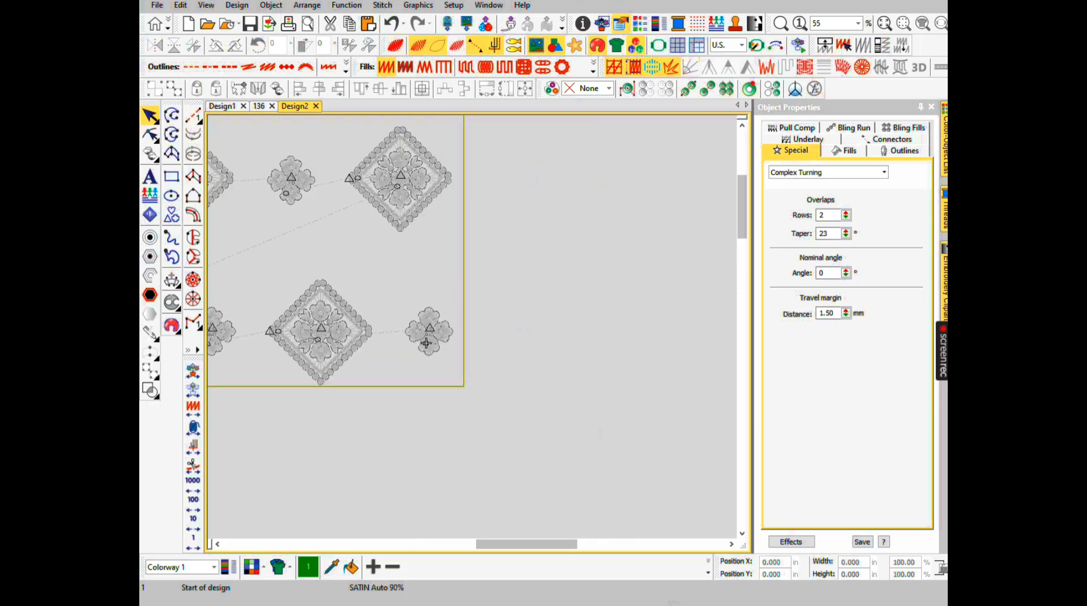
{"action": "left_click_drag", "start_coordinate": [393, 360], "coordinate": [392, 361]}
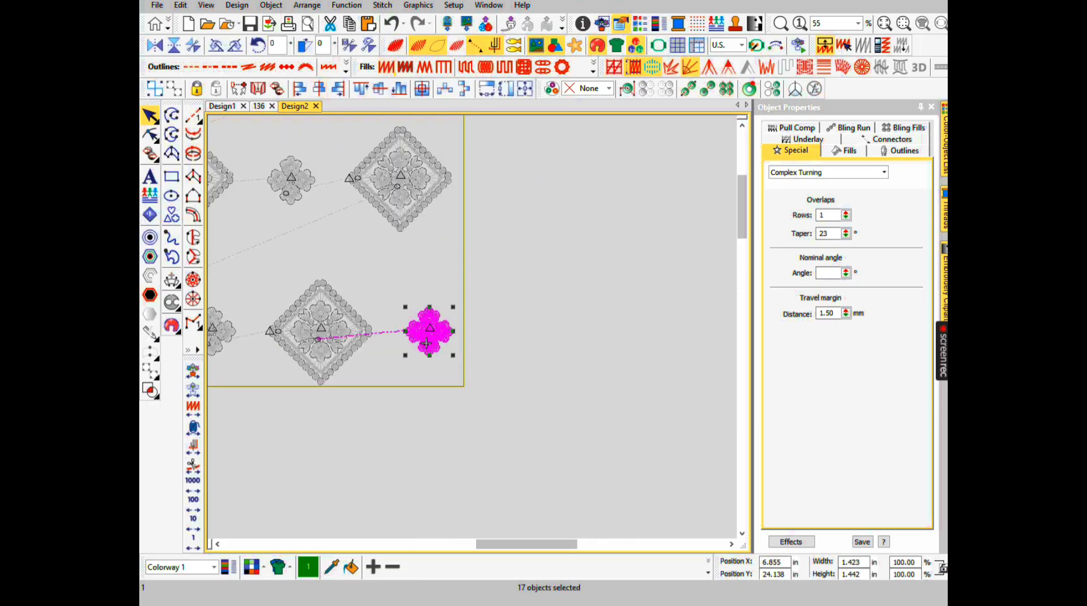
{"action": "left_click", "coordinate": [330, 24]}
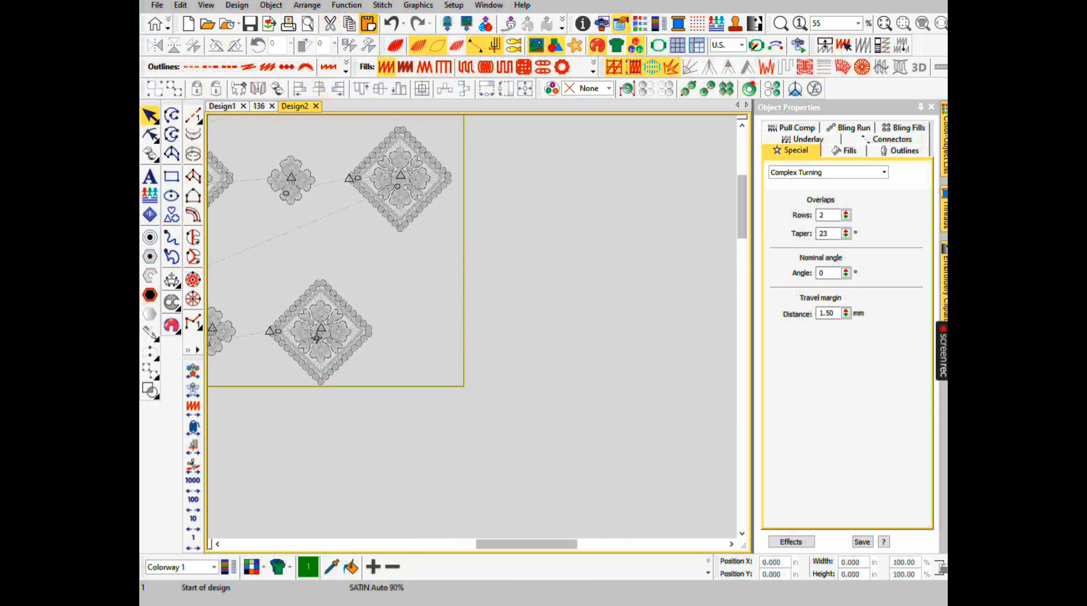
{"action": "left_click", "coordinate": [368, 24]}
Cut the bottom row's right diamond motif and paste it in place so it stitches after the rightmost flower
{"action": "left_click_drag", "start_coordinate": [393, 269], "coordinate": [351, 312]}
{"action": "left_click_drag", "start_coordinate": [259, 338], "coordinate": [259, 412]}
{"action": "left_click", "coordinate": [330, 24]}
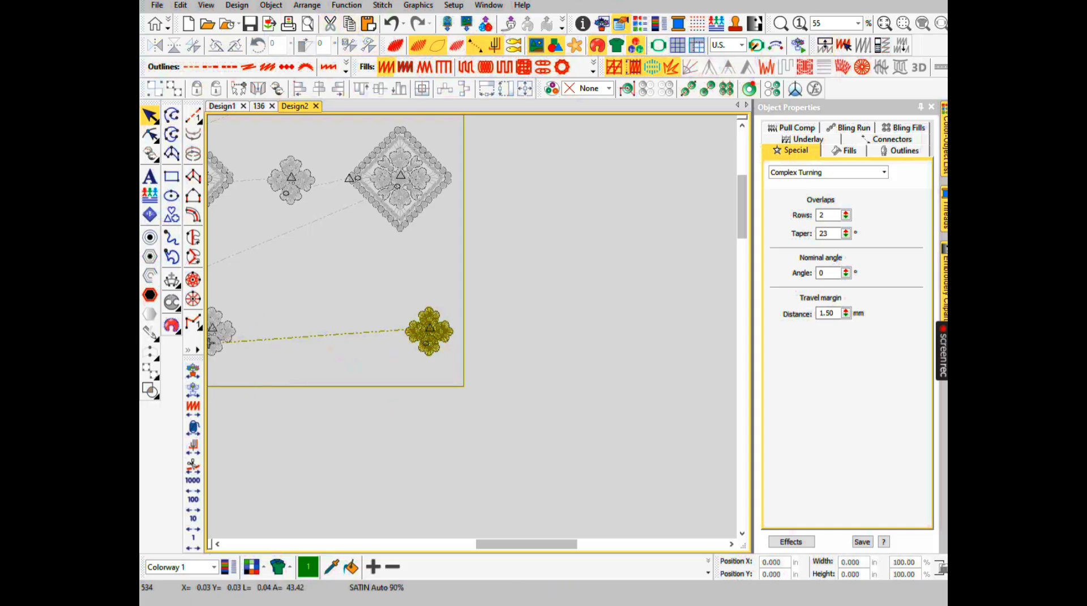
{"action": "left_click", "coordinate": [368, 24]}
{"action": "left_click", "coordinate": [362, 258]}
{"action": "scroll", "coordinate": [230, 349], "scroll_direction": "down", "scroll_amount": 3}
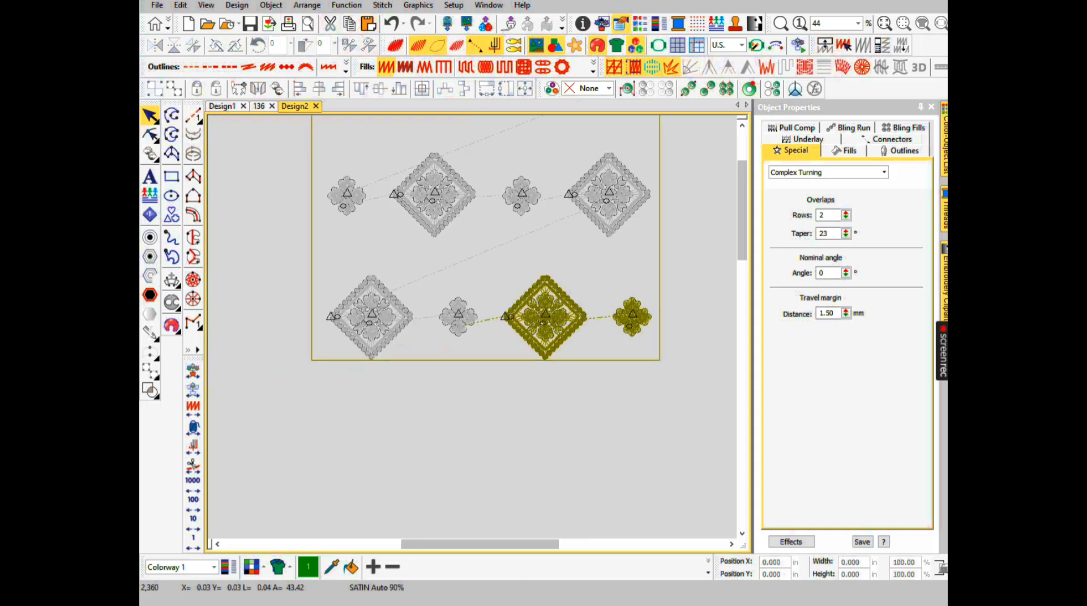
Resequence the bottom row's left flower, followed by its left diamond, by cutting each and pasting it in place
{"action": "scroll", "coordinate": [471, 326], "scroll_direction": "up", "scroll_amount": 4}
{"action": "left_click", "coordinate": [454, 323]}
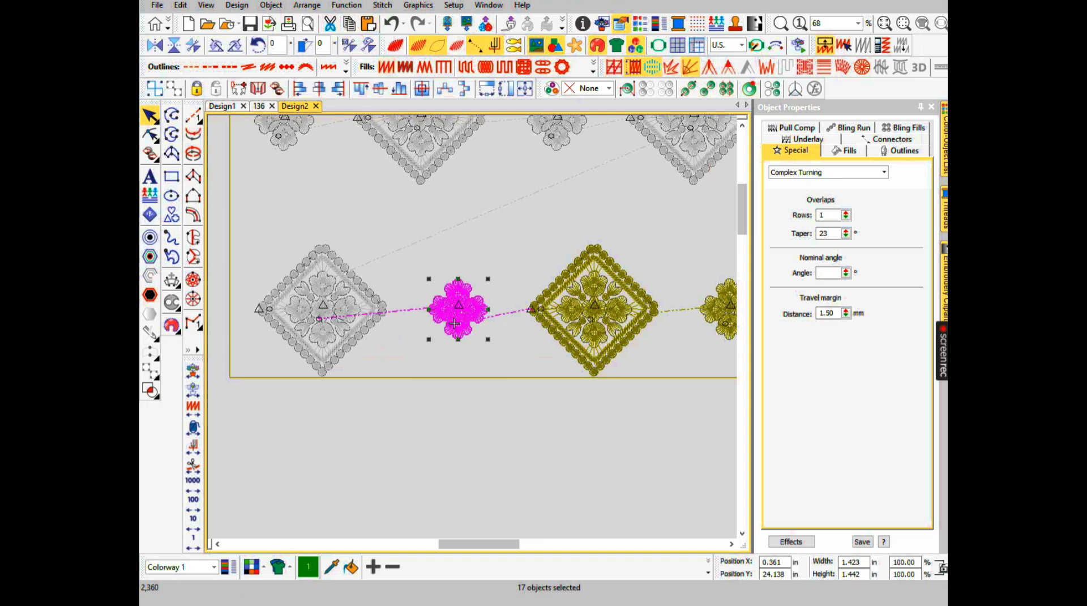
{"action": "left_click", "coordinate": [319, 319]}
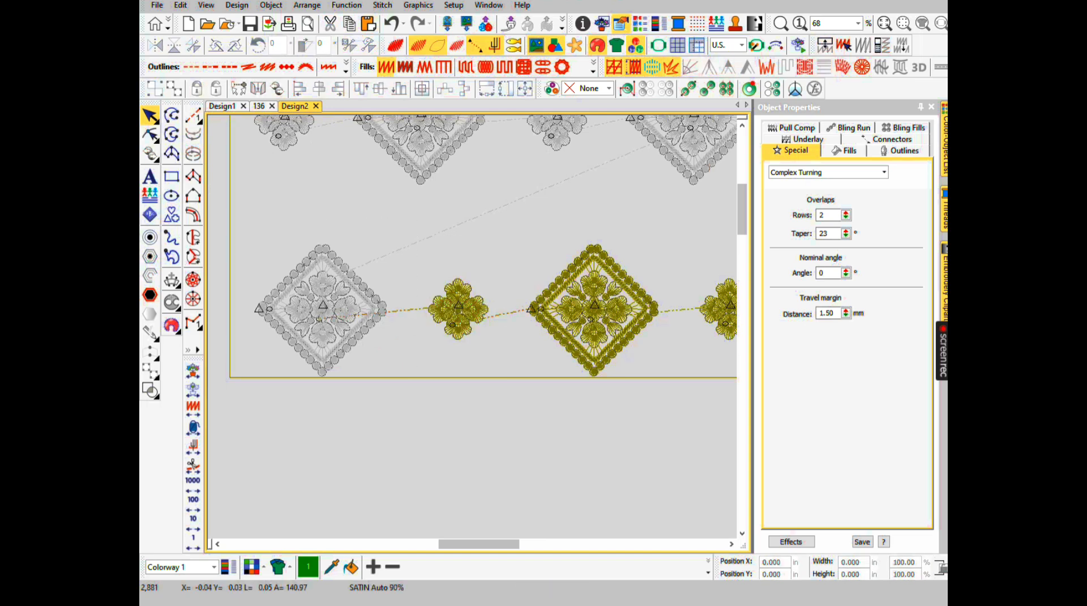
{"action": "key", "text": "ctrl+x"}
{"action": "key", "text": "ctrl+v"}
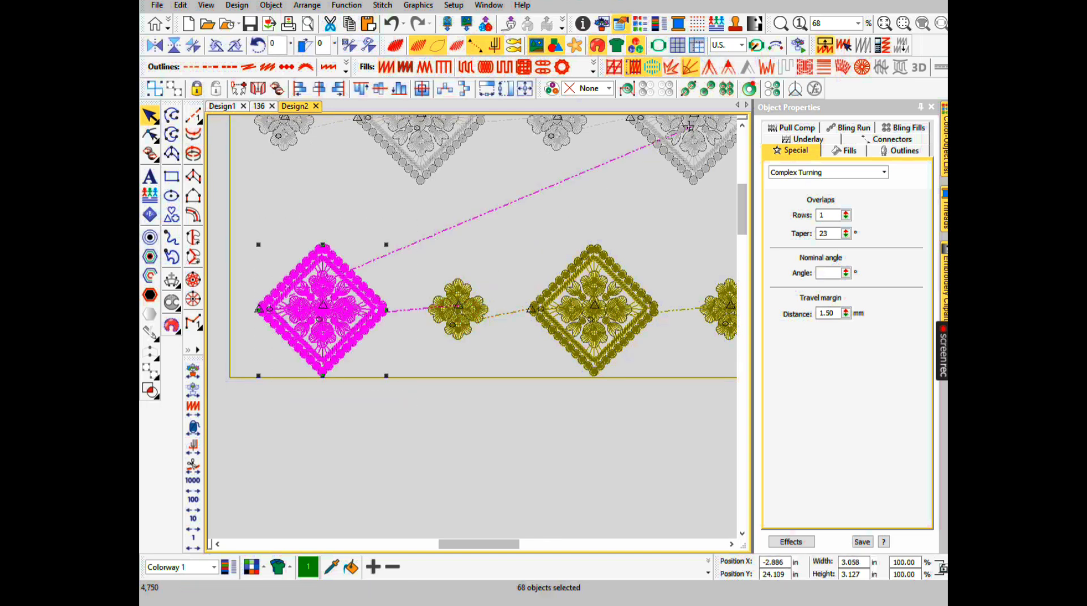
Resequence the fifth row's leftmost flower and left diamond to stitch after the bottom row by cutting and pasting each in place
{"action": "scroll", "coordinate": [335, 157], "scroll_direction": "down", "scroll_amount": 3}
{"action": "scroll", "coordinate": [439, 303], "scroll_direction": "up", "scroll_amount": 3}
{"action": "left_click_drag", "start_coordinate": [427, 251], "coordinate": [485, 383]}
{"action": "left_click_drag", "start_coordinate": [548, 235], "coordinate": [696, 456]}
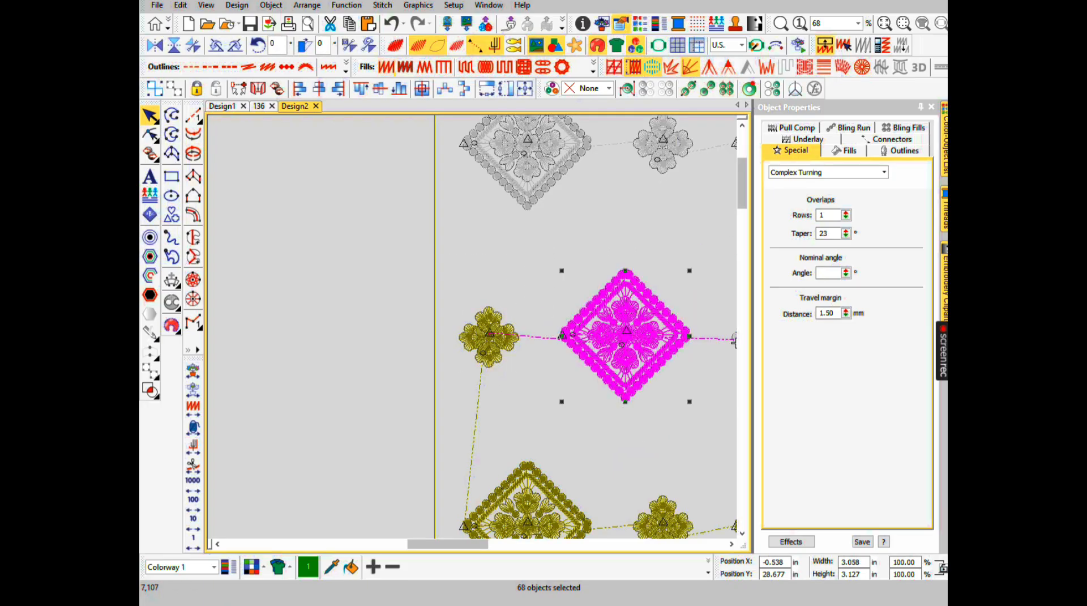
Cut and paste in place the fifth row's right flower and right diamond to continue its left-to-right stitching order
{"action": "scroll", "coordinate": [424, 258], "scroll_direction": "down", "scroll_amount": 3}
{"action": "scroll", "coordinate": [425, 258], "scroll_direction": "up", "scroll_amount": 2}
{"action": "left_click_drag", "start_coordinate": [423, 256], "coordinate": [497, 372]}
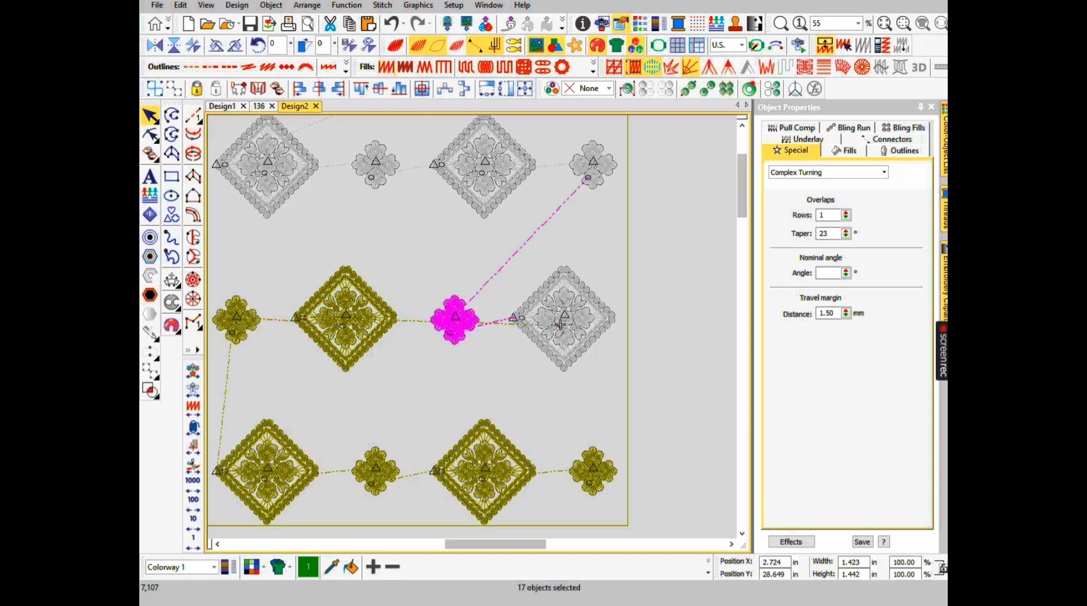
{"action": "key", "text": "ctrl+x"}
{"action": "key", "text": "ctrl+v"}
{"action": "key", "text": "Escape"}
{"action": "left_click", "coordinate": [561, 324]}
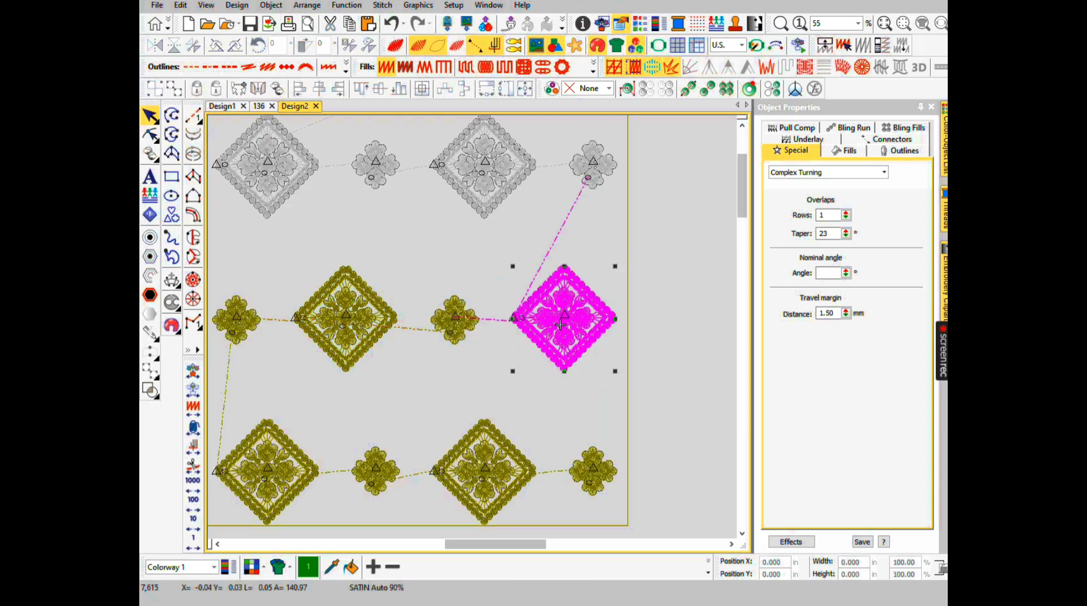
{"action": "key", "text": "ctrl+x"}
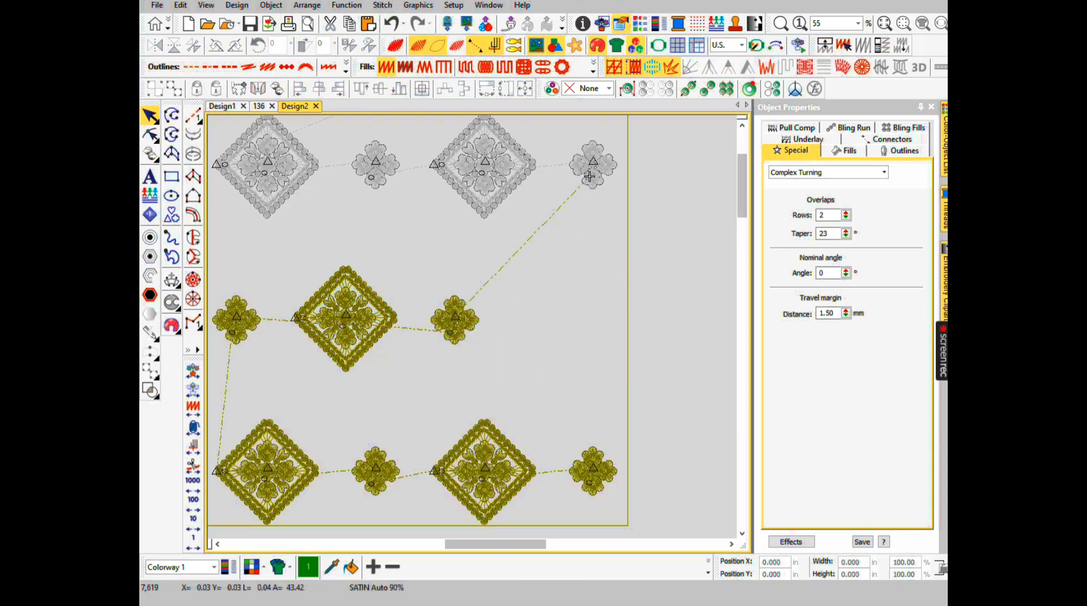
{"action": "key", "text": "ctrl+v"}
Resequence the fourth row's motifs from right to left by cutting each flower and diamond and pasting it in place
{"action": "left_click", "coordinate": [589, 176]}
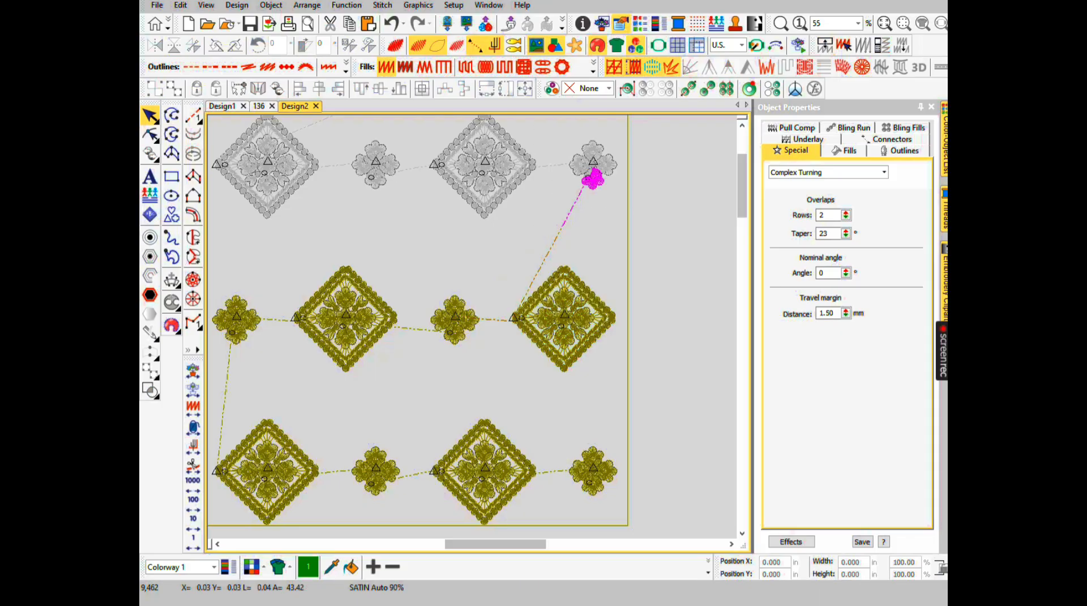
{"action": "key", "text": "ctrl+x"}
{"action": "key", "text": "ctrl+v"}
{"action": "scroll", "coordinate": [589, 176], "scroll_direction": "down", "scroll_amount": 2}
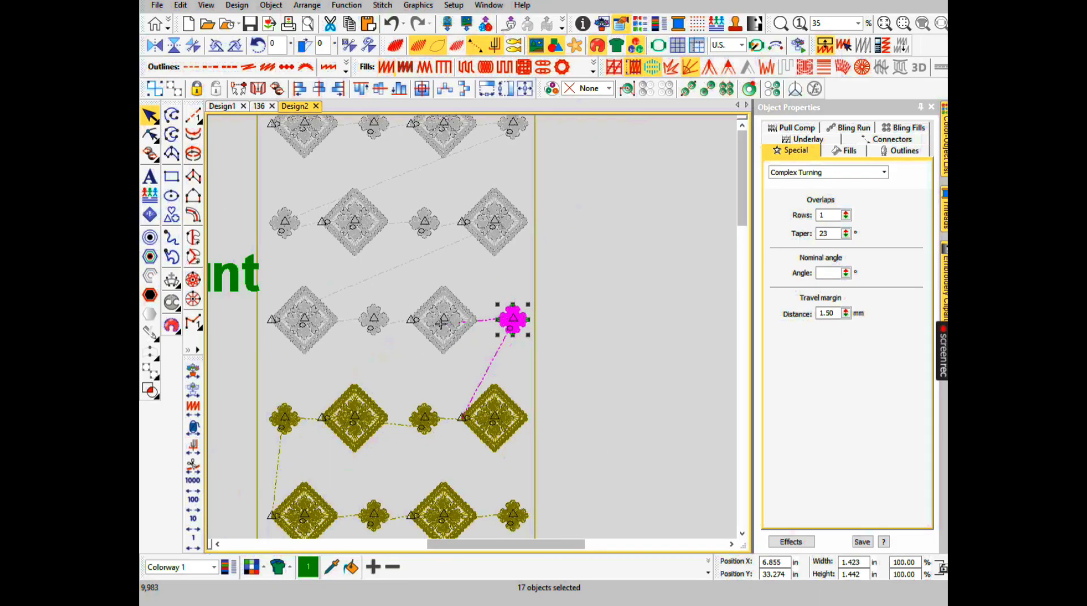
{"action": "left_click", "coordinate": [441, 322]}
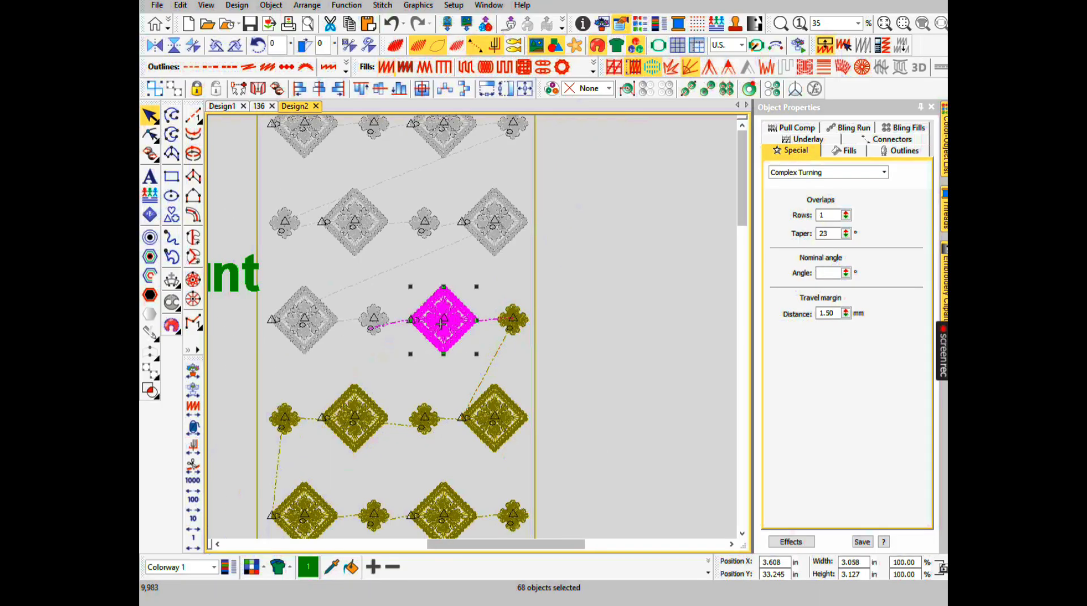
{"action": "left_click", "coordinate": [371, 327]}
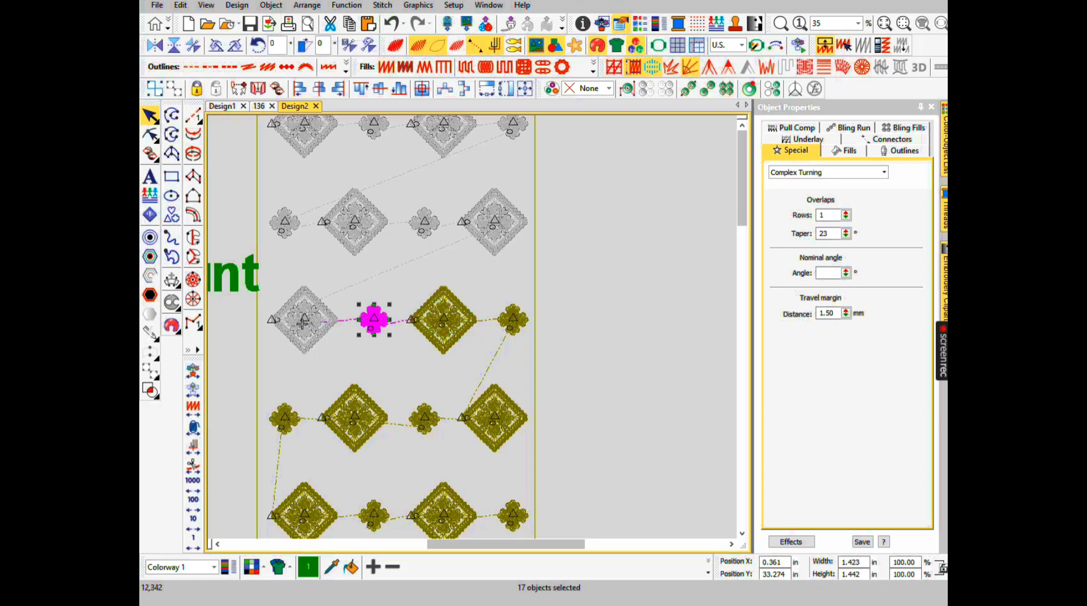
{"action": "left_click_drag", "start_coordinate": [259, 272], "coordinate": [357, 370]}
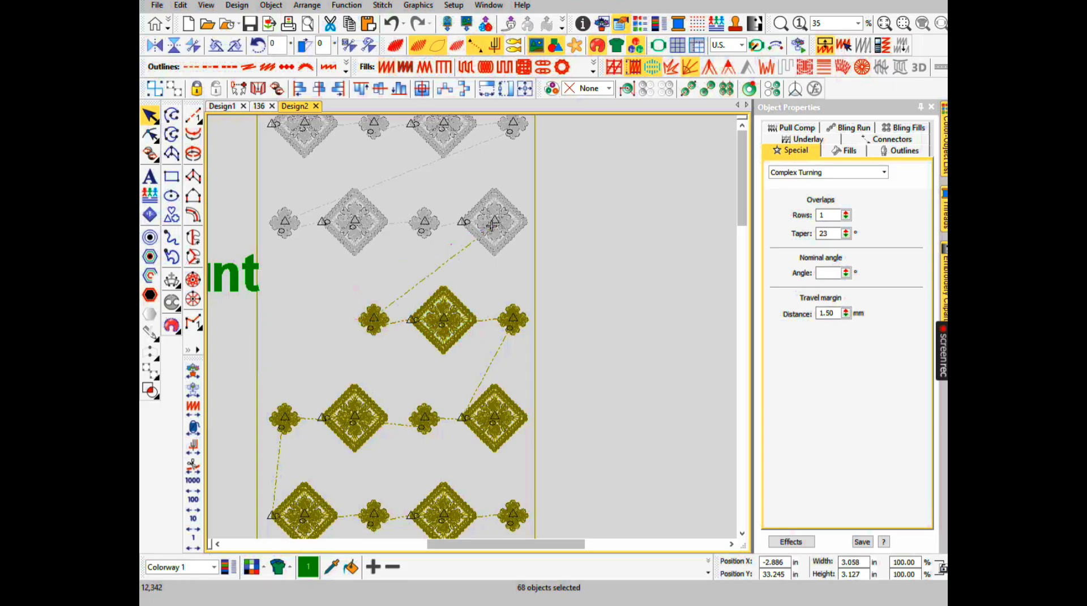
Cut and paste in place the third row's leftmost flower and left diamond to stitch after the fourth row
{"action": "left_click", "coordinate": [285, 222]}
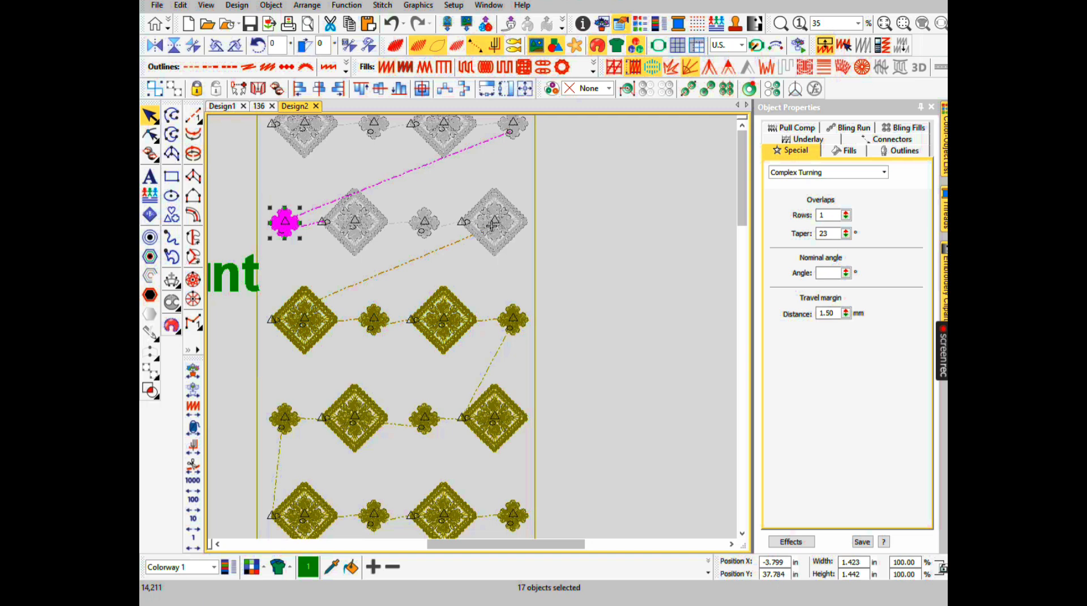
{"action": "key", "text": "ctrl+x"}
{"action": "key", "text": "ctrl+v"}
{"action": "left_click_drag", "start_coordinate": [304, 176], "coordinate": [398, 268]}
{"action": "key", "text": "ctrl+x"}
{"action": "key", "text": "ctrl+v"}
Resequence the third row's right flower and right diamond by cutting and pasting them in place in that order
{"action": "left_click_drag", "start_coordinate": [398, 171], "coordinate": [451, 250]}
{"action": "key", "text": "ctrl+x"}
{"action": "key", "text": "ctrl+v"}
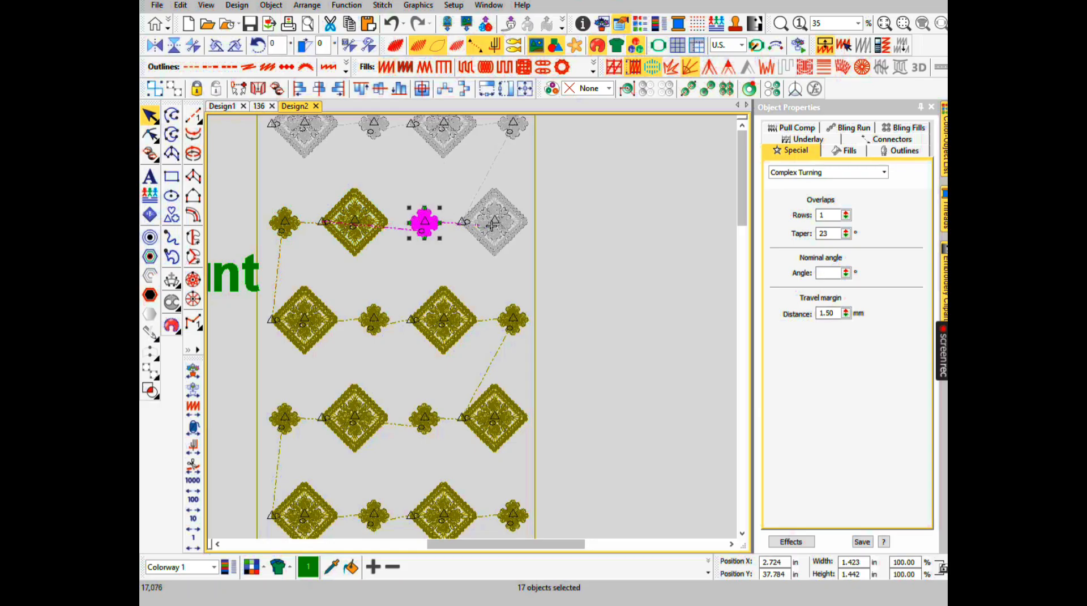
{"action": "left_click", "coordinate": [491, 225]}
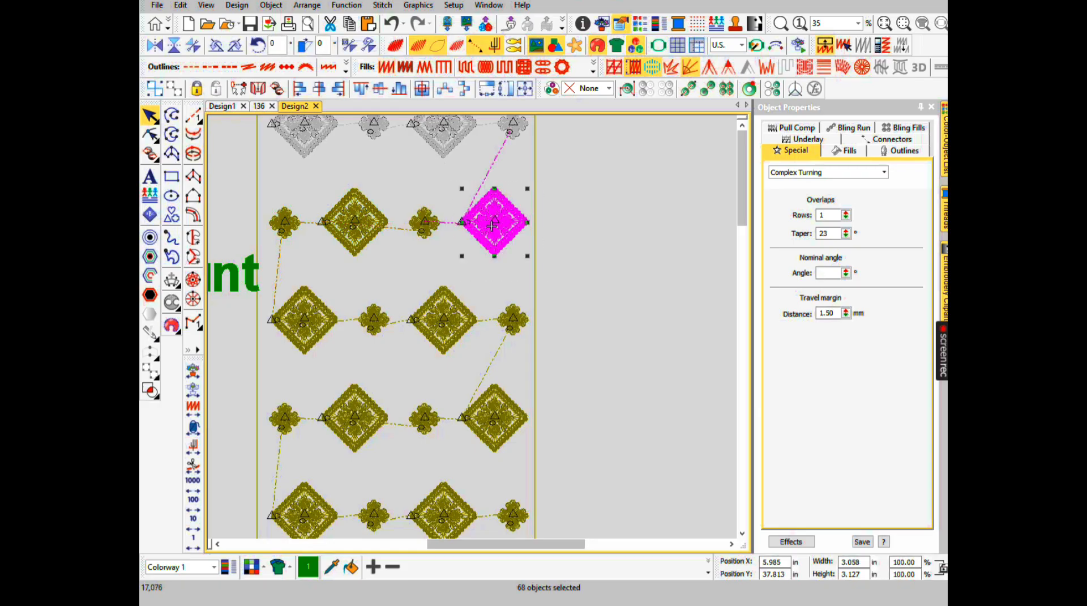
Cut and paste in place the second row's rightmost flower and right diamond to stitch after the third row
{"action": "scroll", "coordinate": [490, 226], "scroll_direction": "up", "scroll_amount": 3}
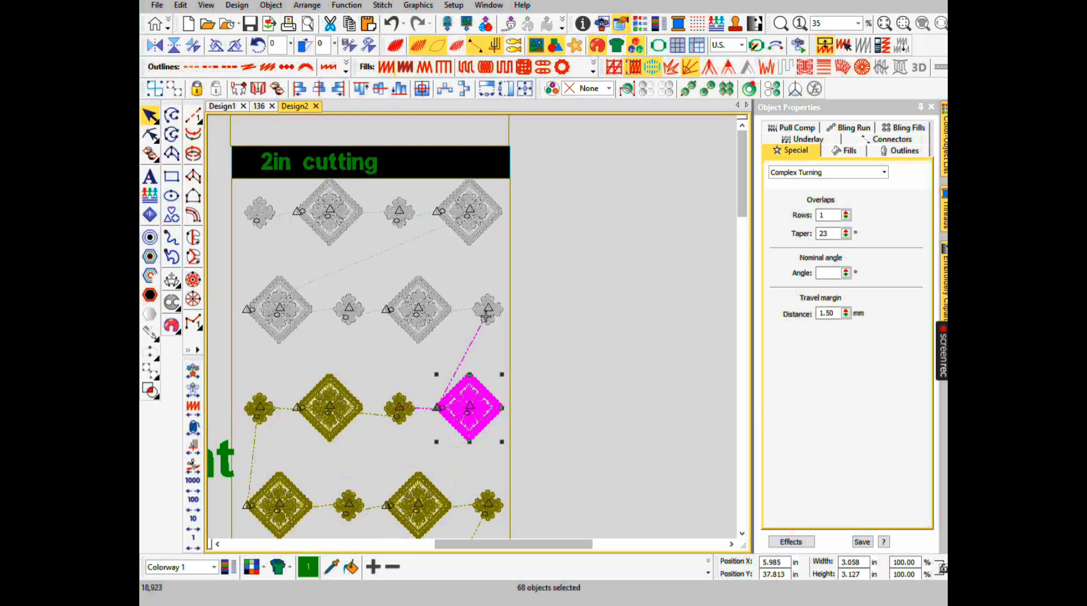
{"action": "left_click_drag", "start_coordinate": [464, 287], "coordinate": [533, 339]}
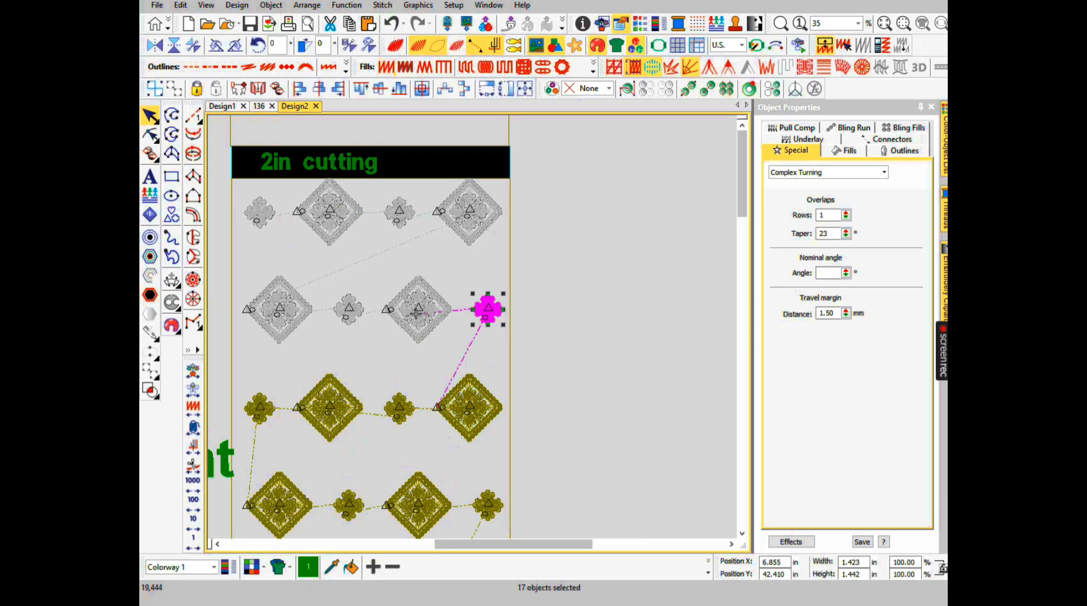
{"action": "left_click_drag", "start_coordinate": [380, 269], "coordinate": [460, 346]}
{"action": "key", "text": "Delete"}
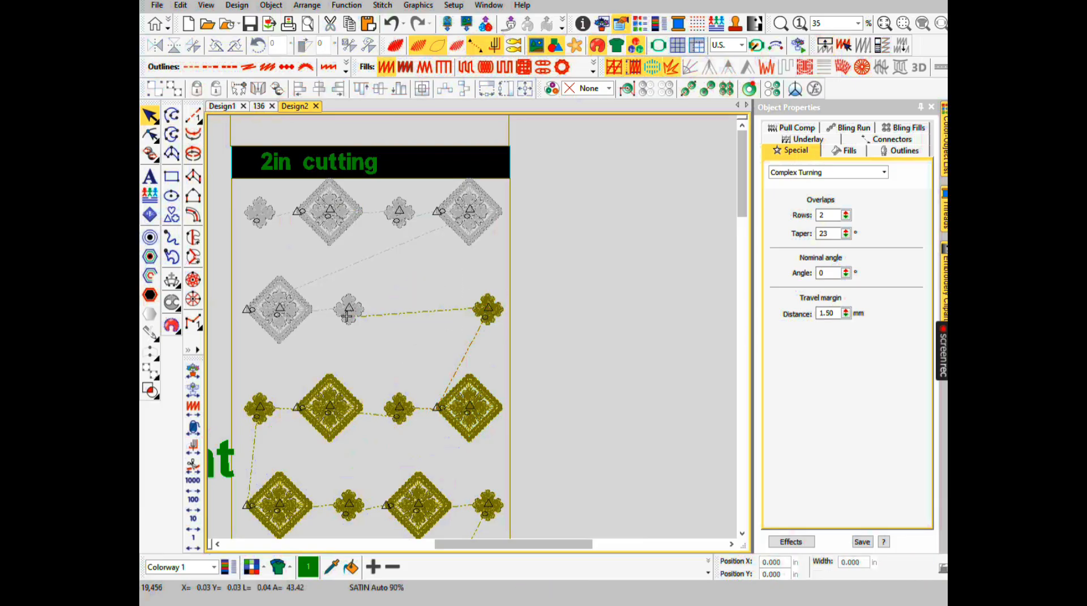
{"action": "key", "text": "ctrl+z"}
Resequence the second row's left flower, followed by its left diamond, by cutting each and pasting it in place
{"action": "left_click", "coordinate": [347, 315]}
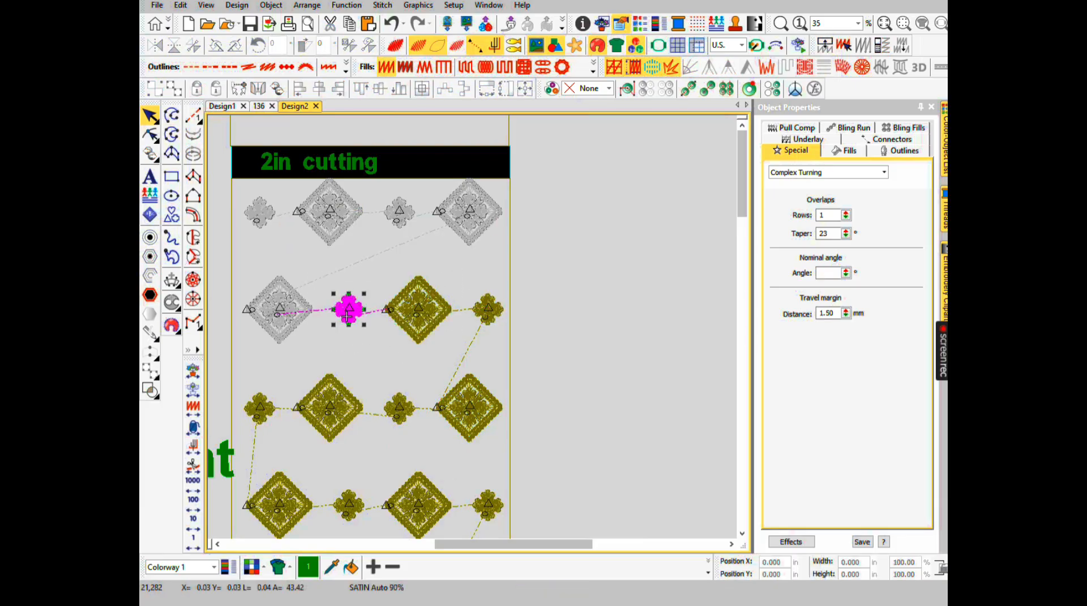
{"action": "key", "text": "ctrl+x"}
{"action": "key", "text": "ctrl+v"}
{"action": "key", "text": "Escape"}
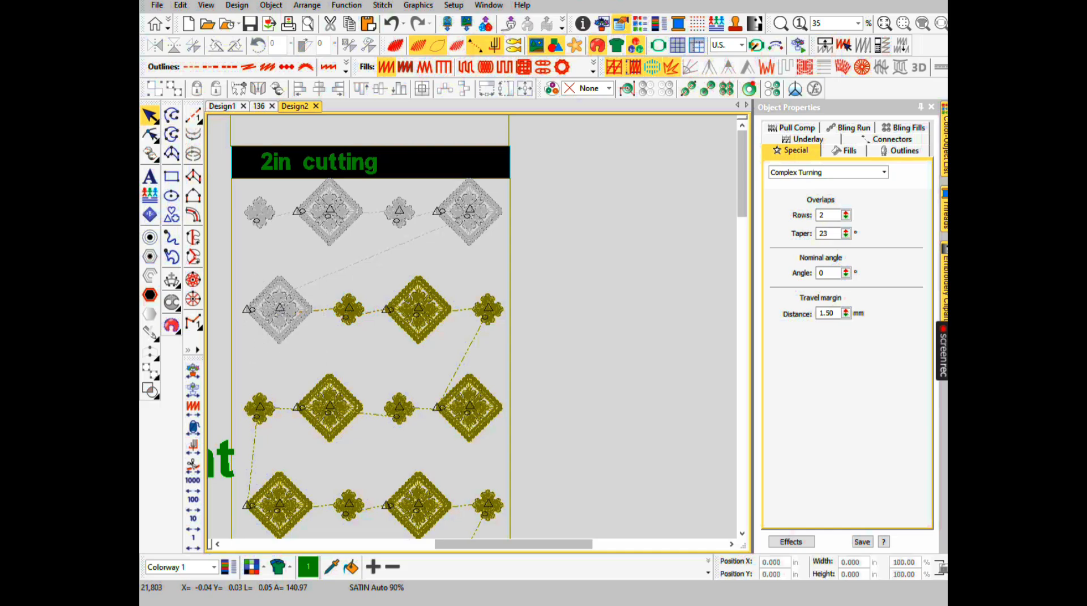
{"action": "left_click", "coordinate": [277, 313]}
{"action": "key", "text": "ctrl+x"}
{"action": "key", "text": "ctrl+v"}
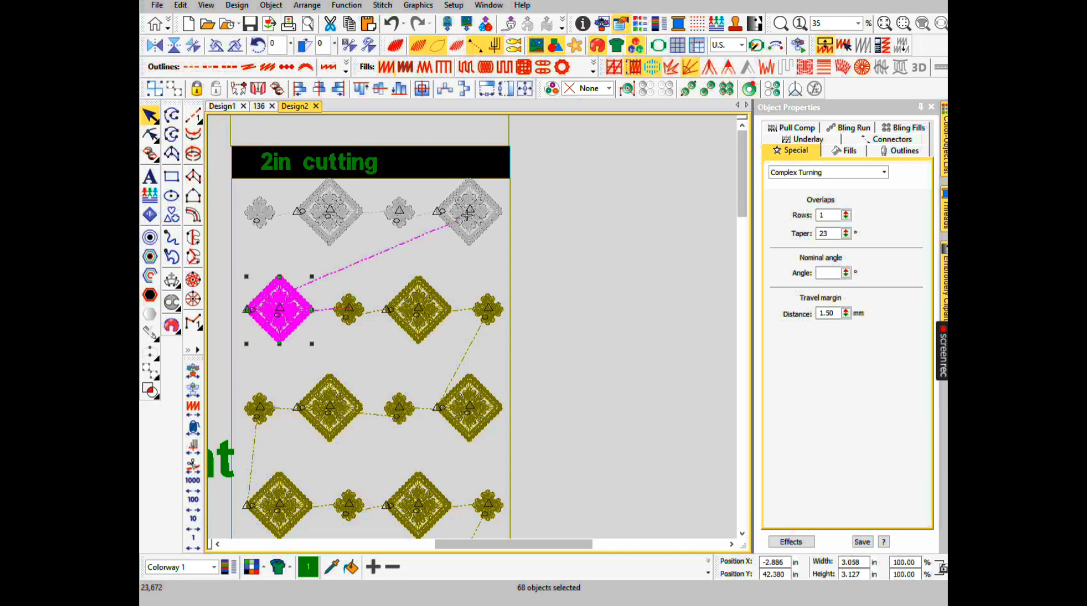
Cut the top row's leftmost flower and paste it in place so it stitches after the second row's left diamond
{"action": "key", "text": "Tab"}
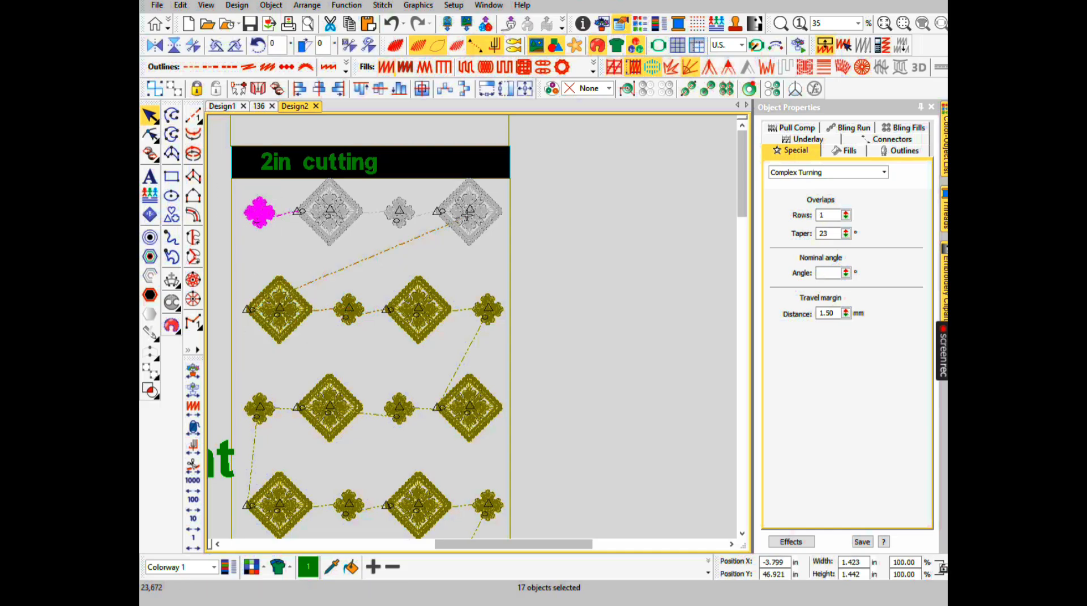
{"action": "key", "text": "Delete"}
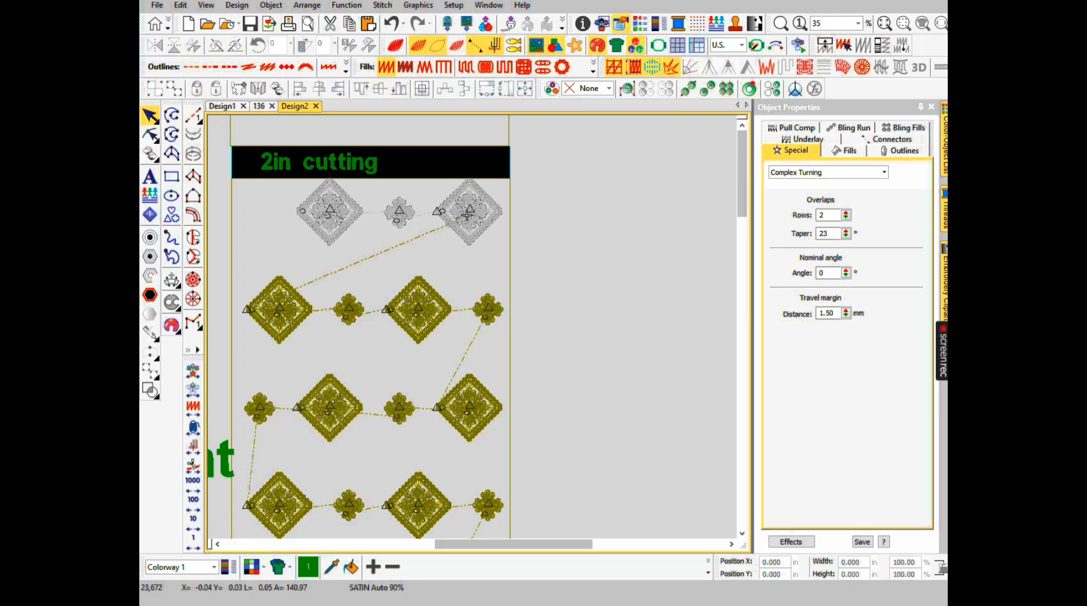
{"action": "key", "text": "ctrl+z"}
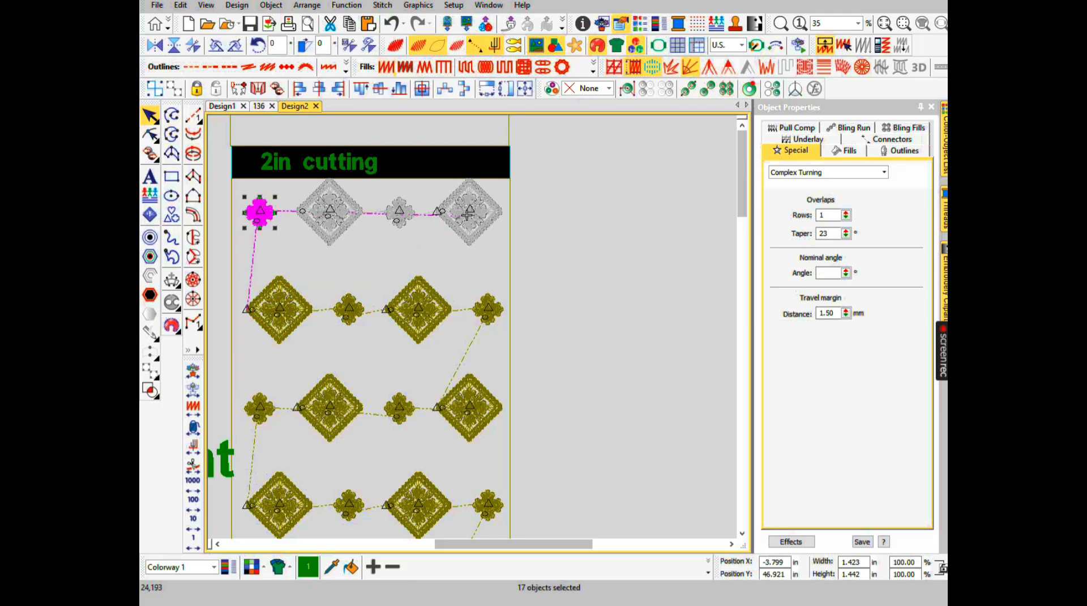
{"action": "left_click_drag", "start_coordinate": [431, 162], "coordinate": [423, 177]}
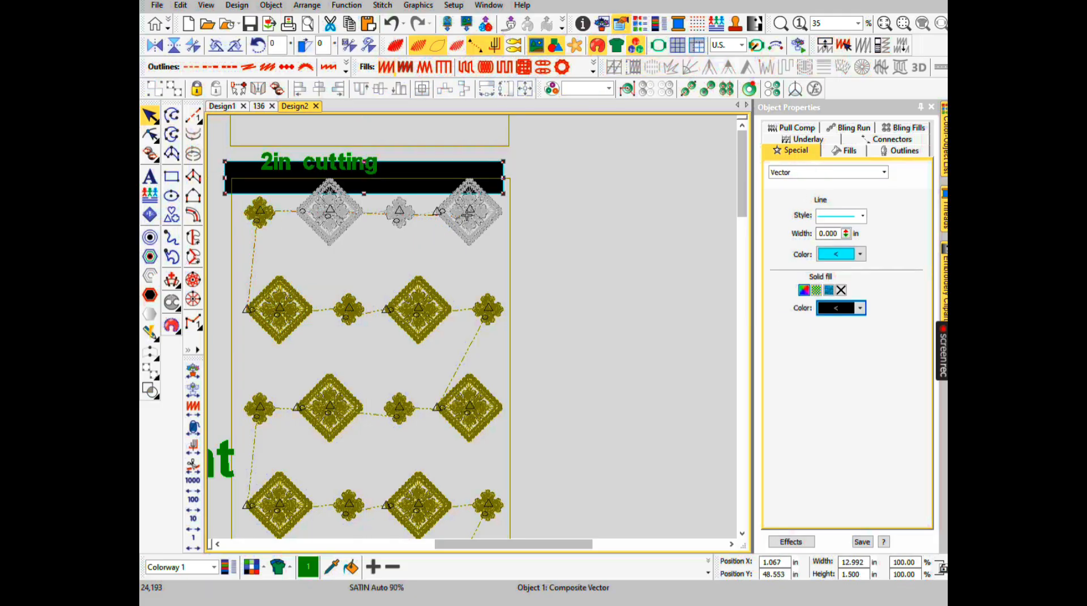
{"action": "key", "text": "ctrl+z"}
{"action": "key", "text": "Escape"}
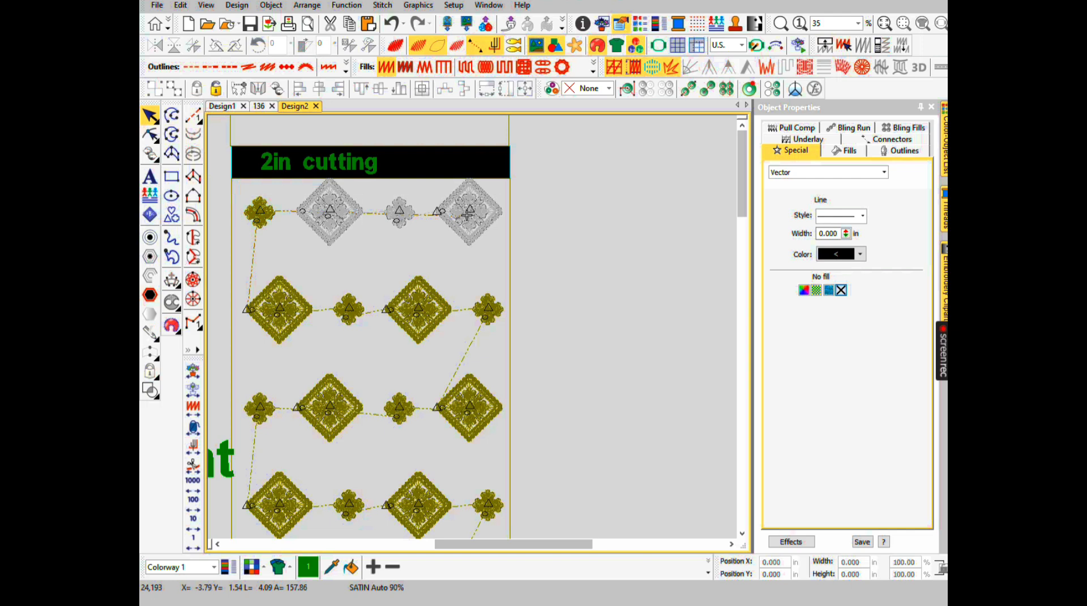
Resequence the top row's left diamond, right flower and right diamond from left to right by cutting and pasting each in place
{"action": "left_click_drag", "start_coordinate": [389, 165], "coordinate": [291, 273]}
{"action": "key", "text": "ctrl+x"}
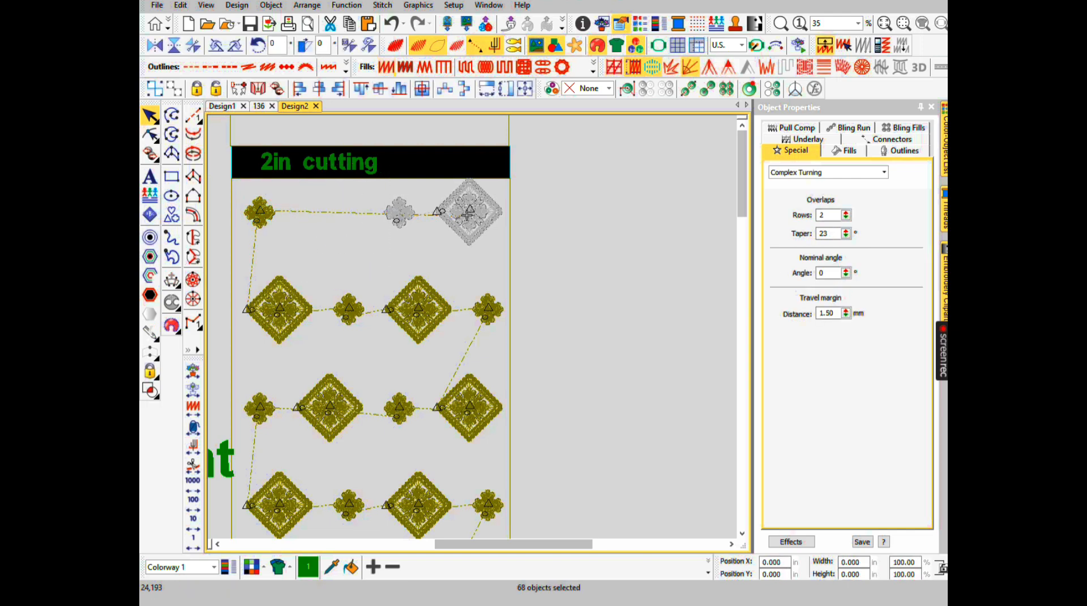
{"action": "key", "text": "ctrl+v"}
{"action": "left_click_drag", "start_coordinate": [377, 186], "coordinate": [422, 159]}
{"action": "left_click_drag", "start_coordinate": [507, 260], "coordinate": [513, 265]}
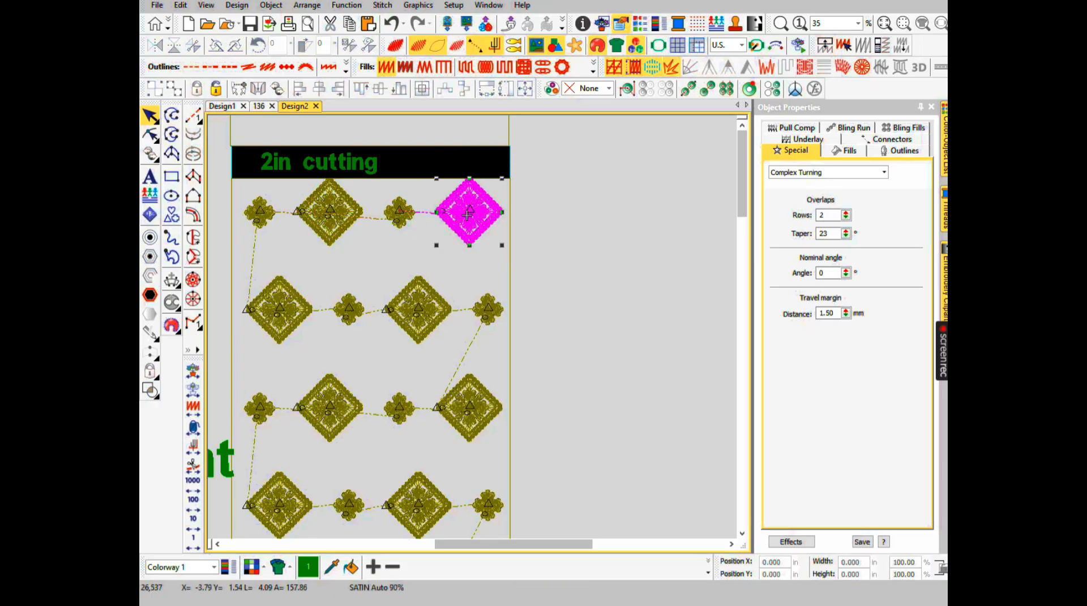
{"action": "key", "text": "ctrl+x"}
{"action": "key", "text": "ctrl+v"}
{"action": "key", "text": "Escape"}
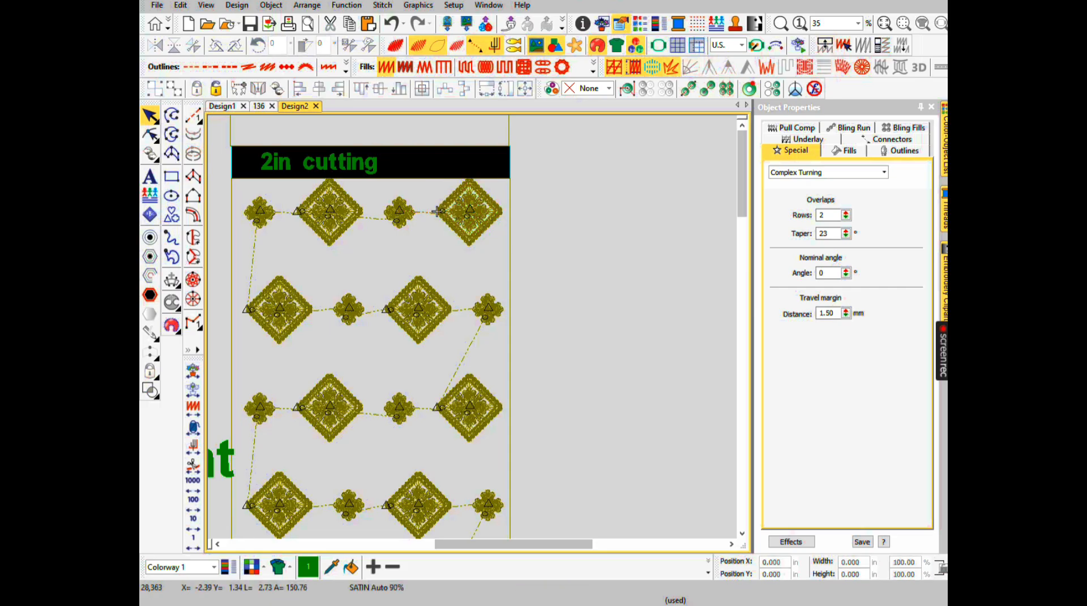
{"action": "key", "text": "0"}
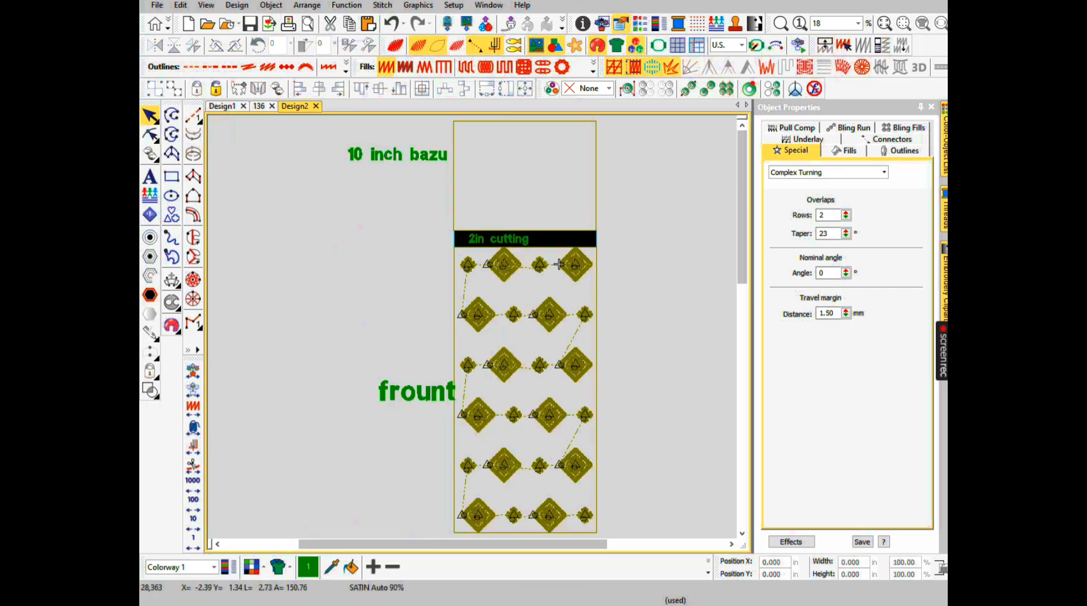
Travel through the whole design object by object from the first stitch to check the stitching order of all six motif rows
{"action": "key", "text": "Home"}
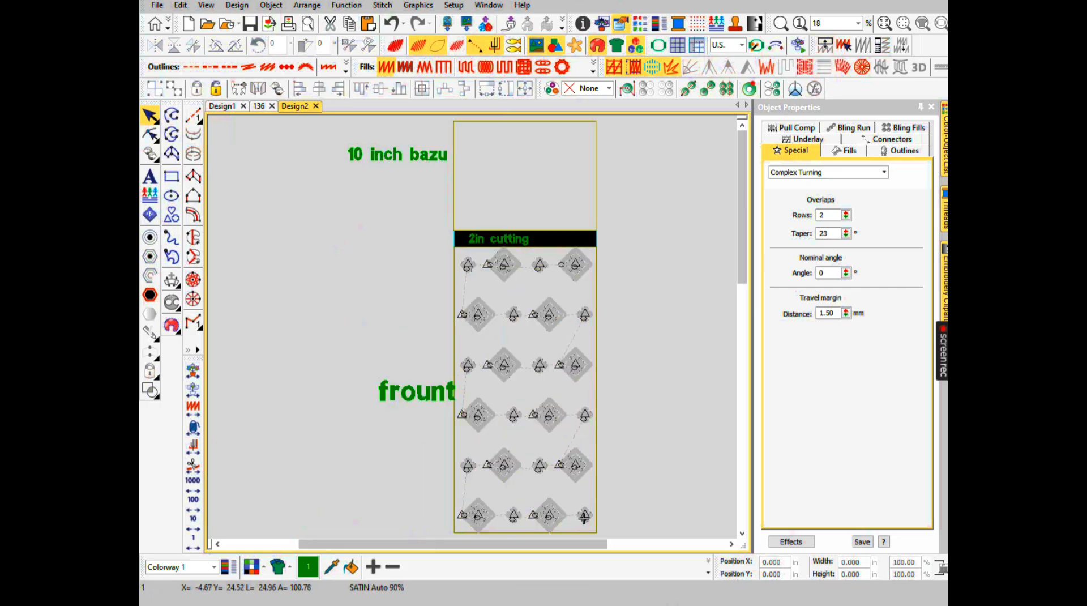
{"action": "key", "text": "Tab"}
{"action": "key", "text": "Tab"}
{"action": "key", "text": "Tab"}
{"action": "key", "text": "Tab"}
{"action": "key", "text": "Tab"}
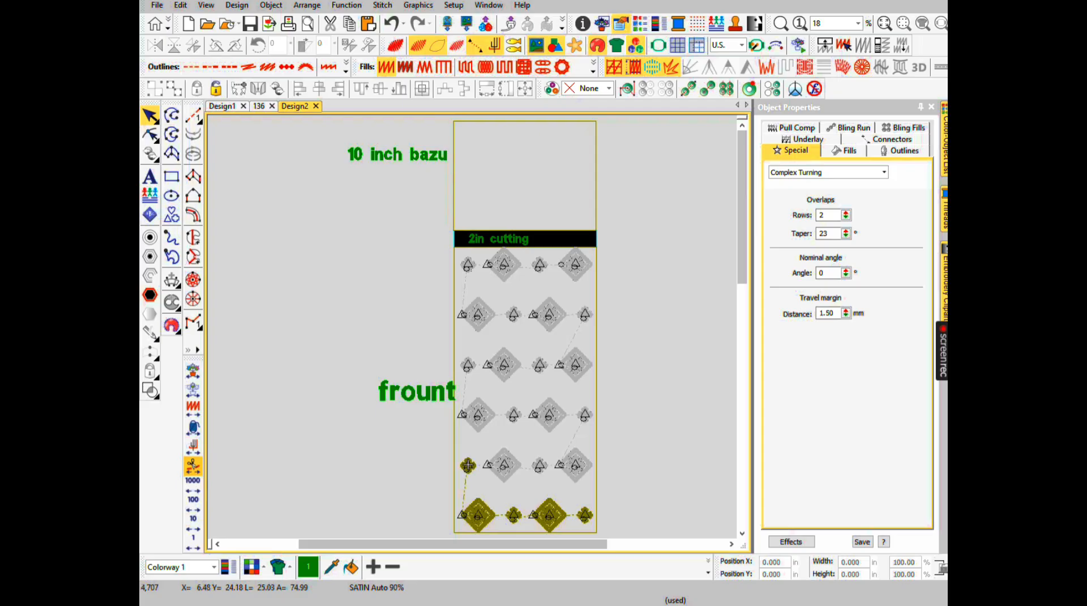
{"action": "key", "text": "Tab"}
{"action": "key", "text": "Tab"}
{"action": "key", "text": "Tab"}
{"action": "key", "text": "Tab"}
{"action": "key", "text": "Tab"}
{"action": "key", "text": "Tab"}
{"action": "key", "text": "Tab"}
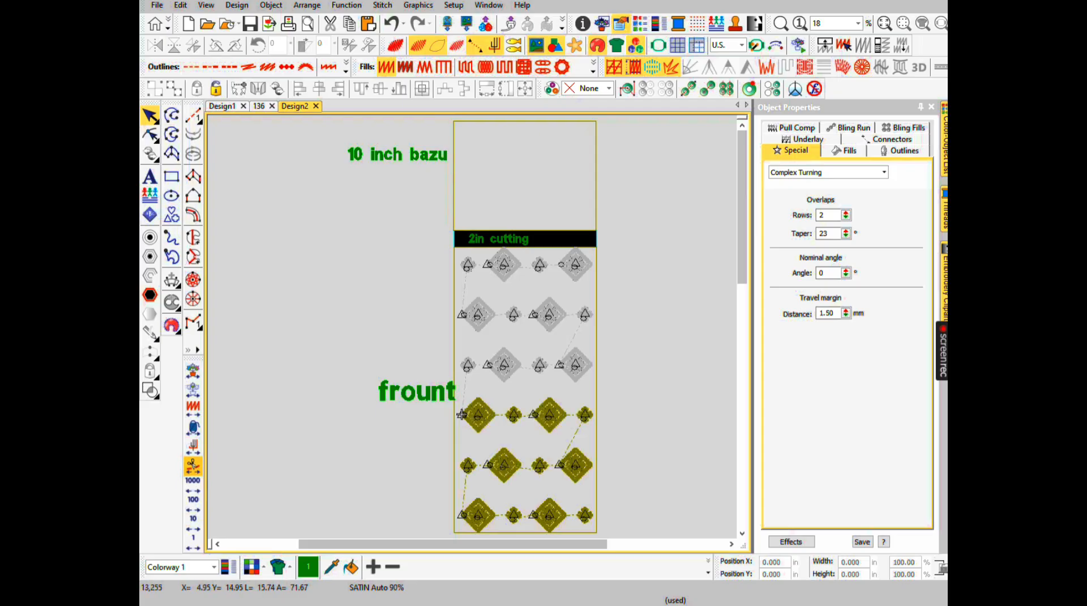
{"action": "key", "text": "Tab"}
{"action": "key", "text": "Tab"}
{"action": "key", "text": "Tab"}
{"action": "key", "text": "Tab"}
{"action": "key", "text": "Tab"}
{"action": "key", "text": "Tab"}
{"action": "key", "text": "Tab"}
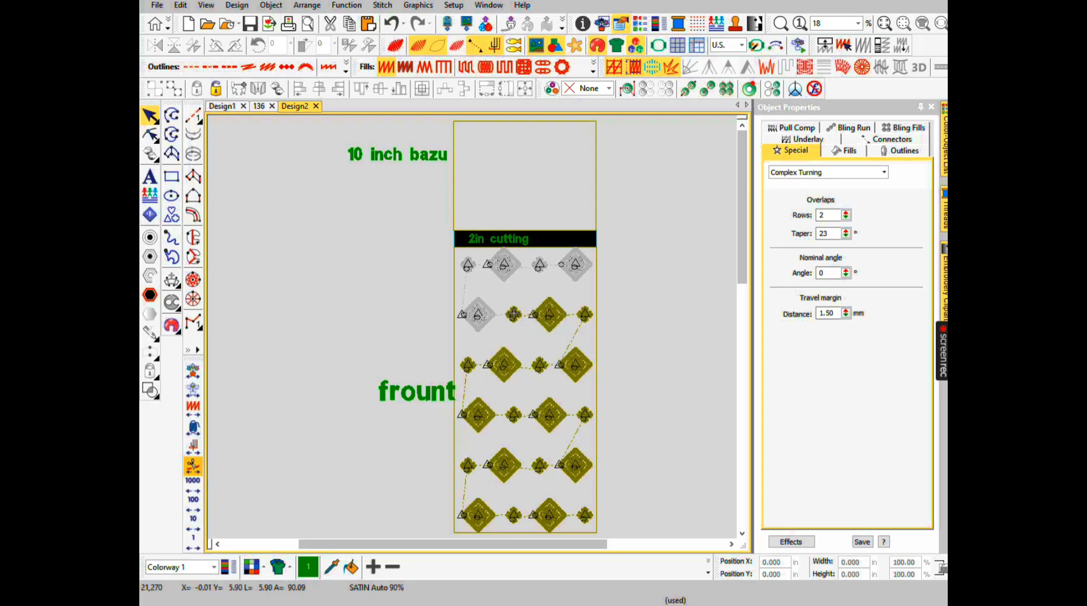
{"action": "key", "text": "Tab"}
{"action": "key", "text": "Tab"}
{"action": "key", "text": "Tab"}
{"action": "key", "text": "Tab"}
{"action": "key", "text": "Tab"}
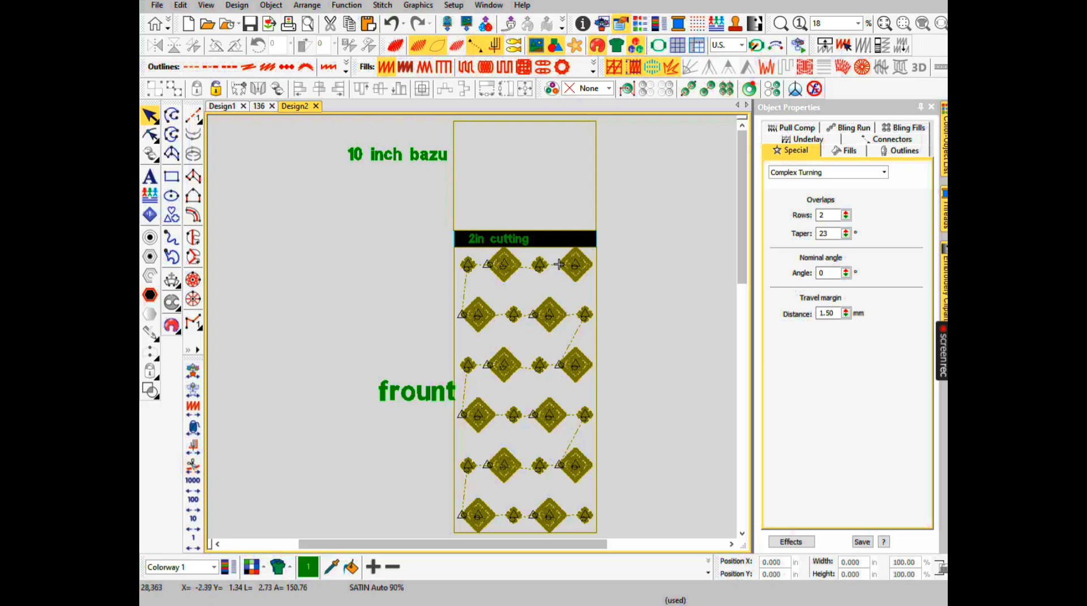
Select all objects of the top row's right flower, just below the 2in cutting strip, and group them
{"action": "scroll", "coordinate": [558, 264], "scroll_direction": "up", "scroll_amount": 3}
{"action": "left_click", "coordinate": [507, 402]}
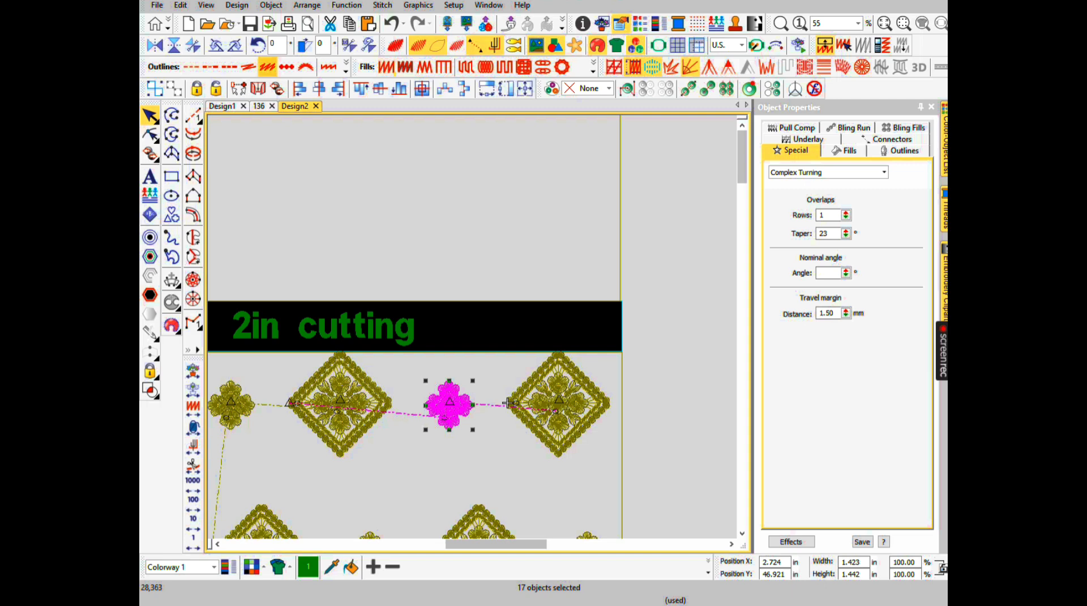
{"action": "key", "text": "ctrl+g"}
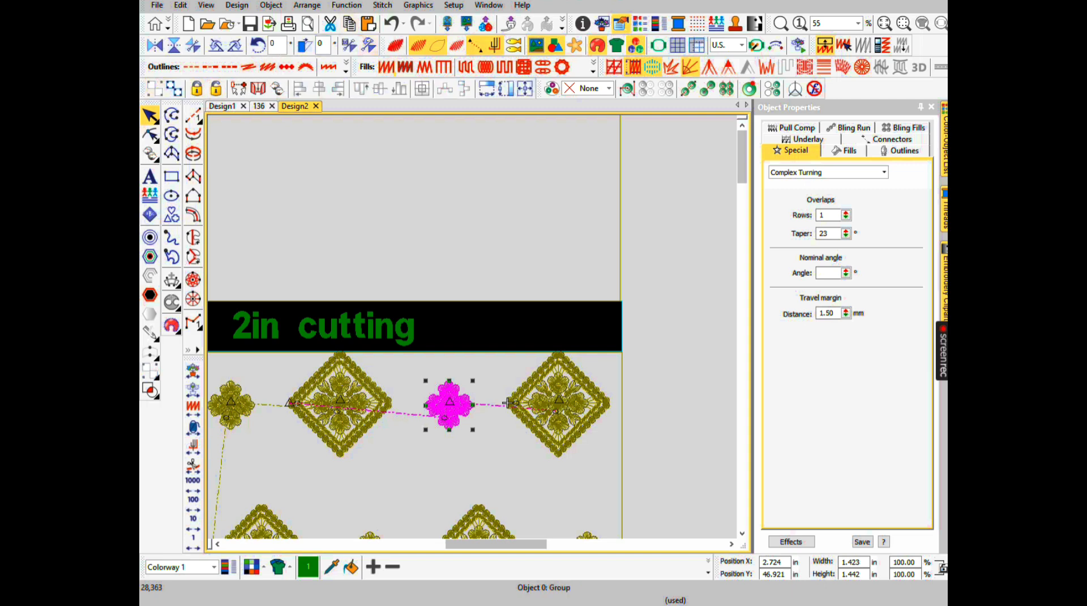
{"action": "left_click_drag", "start_coordinate": [448, 403], "coordinate": [447, 257]}
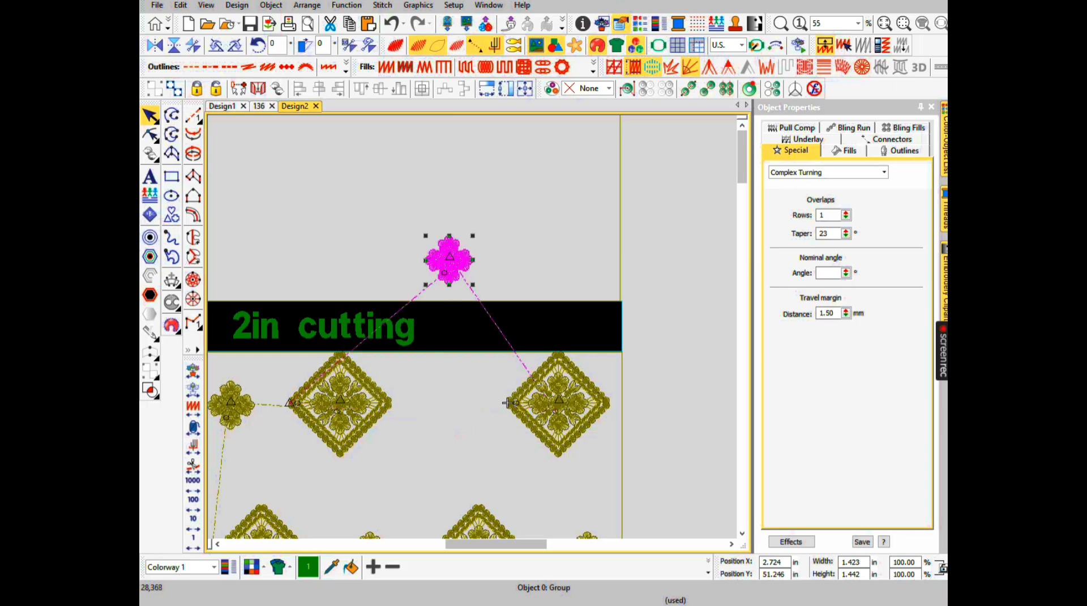
{"action": "key", "text": "ctrl+z"}
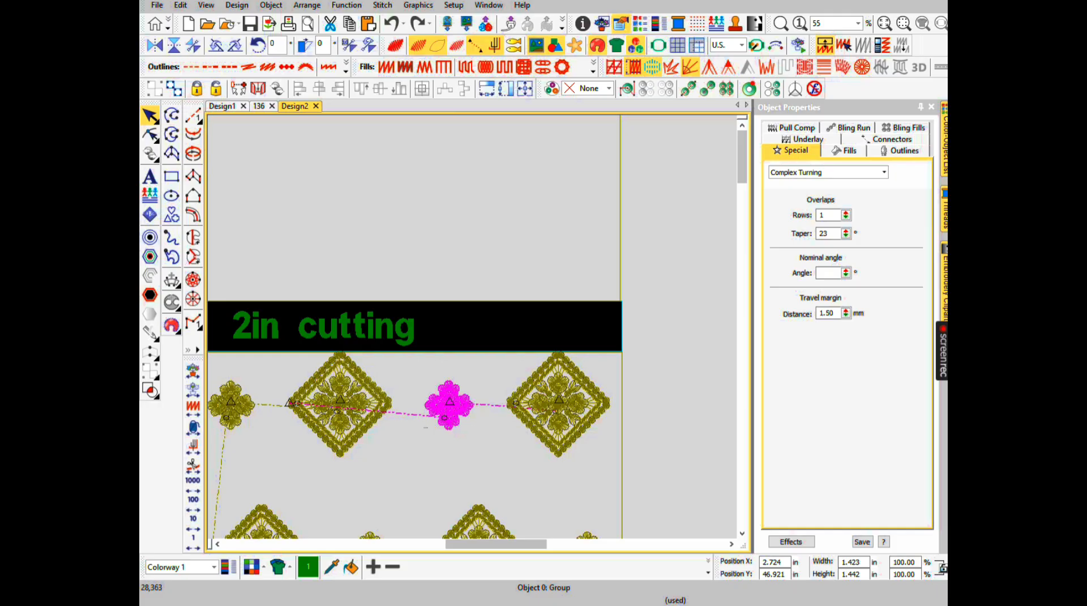
{"action": "key", "text": "Delete"}
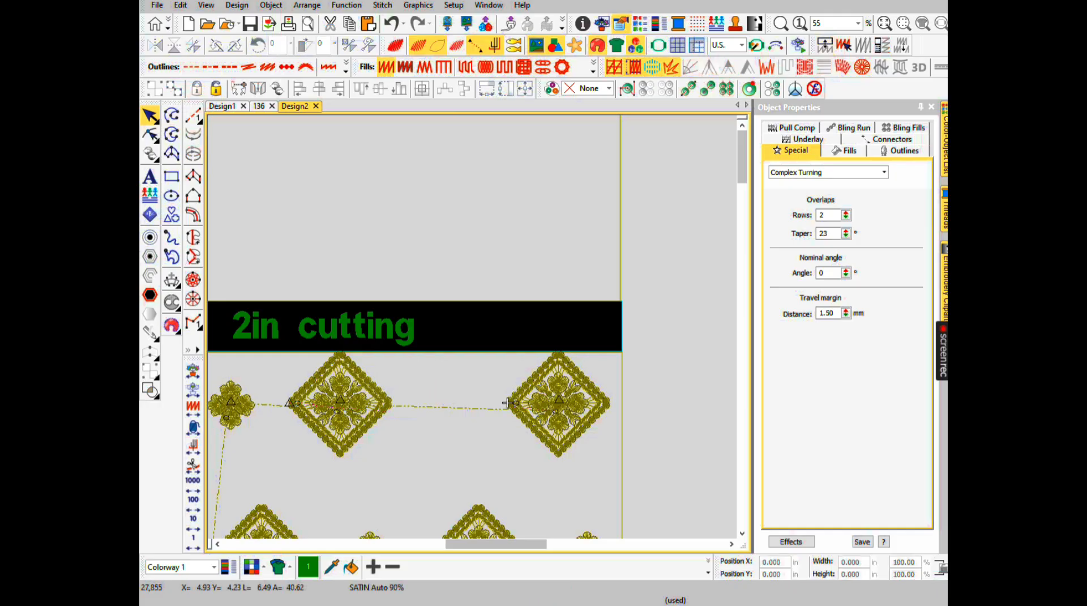
{"action": "key", "text": "ctrl+z"}
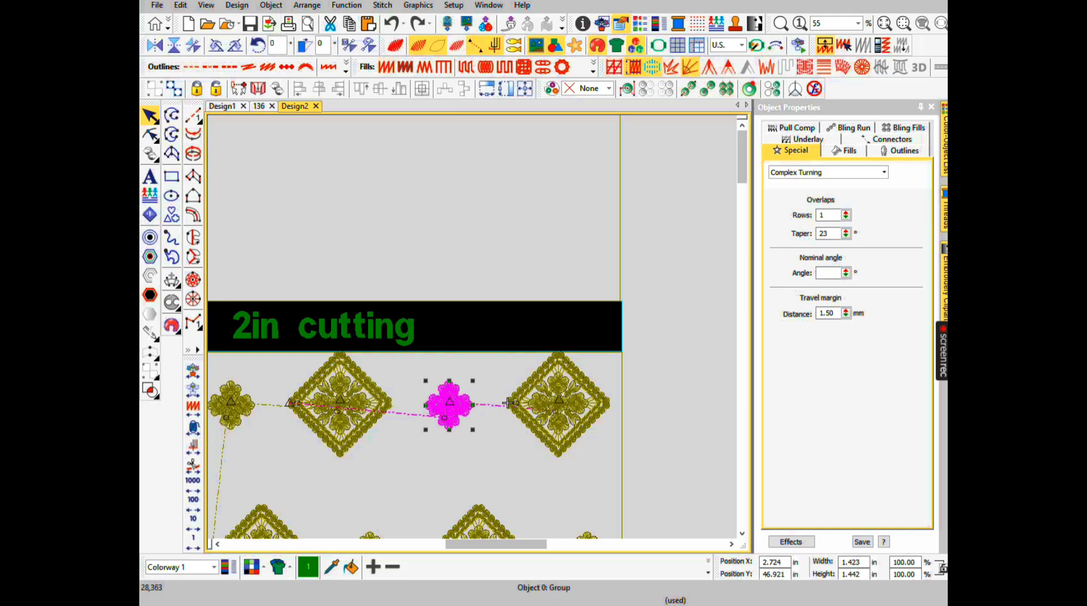
Duplicate the grouped flower into the bazu section, with one copy just above the cutting strip and another higher near the left side
{"action": "key", "text": "ctrl+v"}
{"action": "left_click_drag", "start_coordinate": [450, 401], "coordinate": [449, 270]}
{"action": "scroll", "coordinate": [449, 269], "scroll_direction": "down", "scroll_amount": 3}
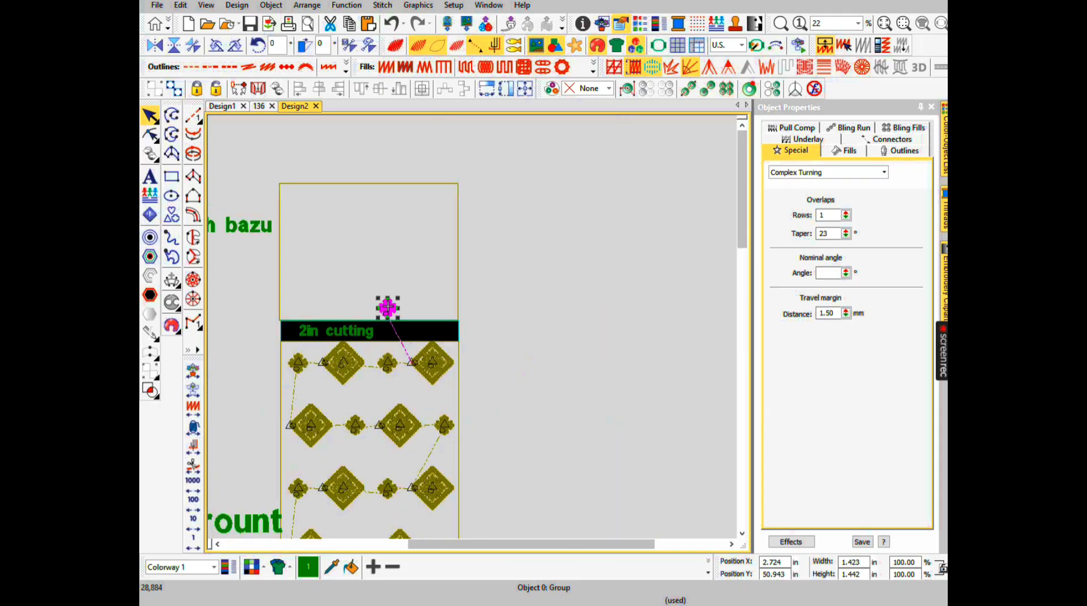
{"action": "left_click_drag", "start_coordinate": [388, 308], "coordinate": [323, 255]}
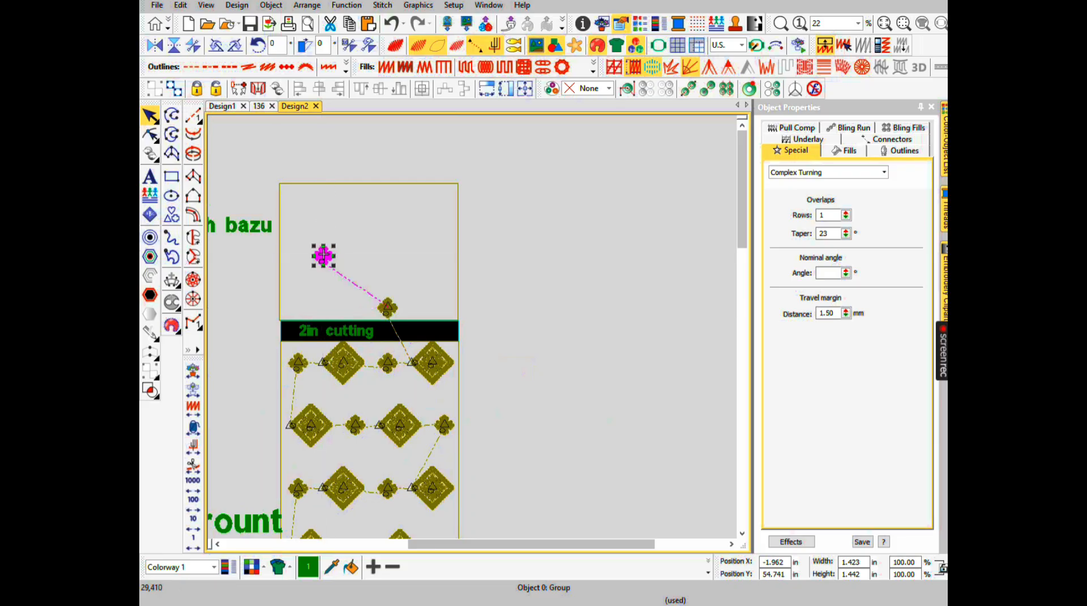
Show the horizontal design repeats to check how the bazu flowers fit beside the neighbouring panels
{"action": "key", "text": "alt+r"}
{"action": "key", "text": "space"}
{"action": "key", "text": "Return"}
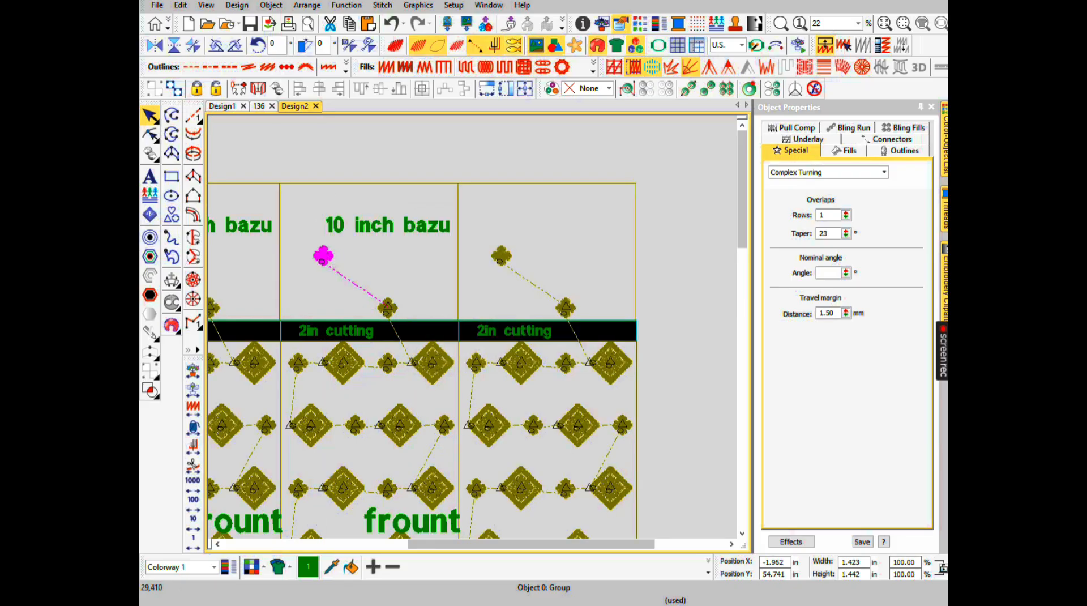
{"action": "scroll", "coordinate": [469, 300], "scroll_direction": "down", "scroll_amount": 2}
{"action": "key", "text": "Tab"}
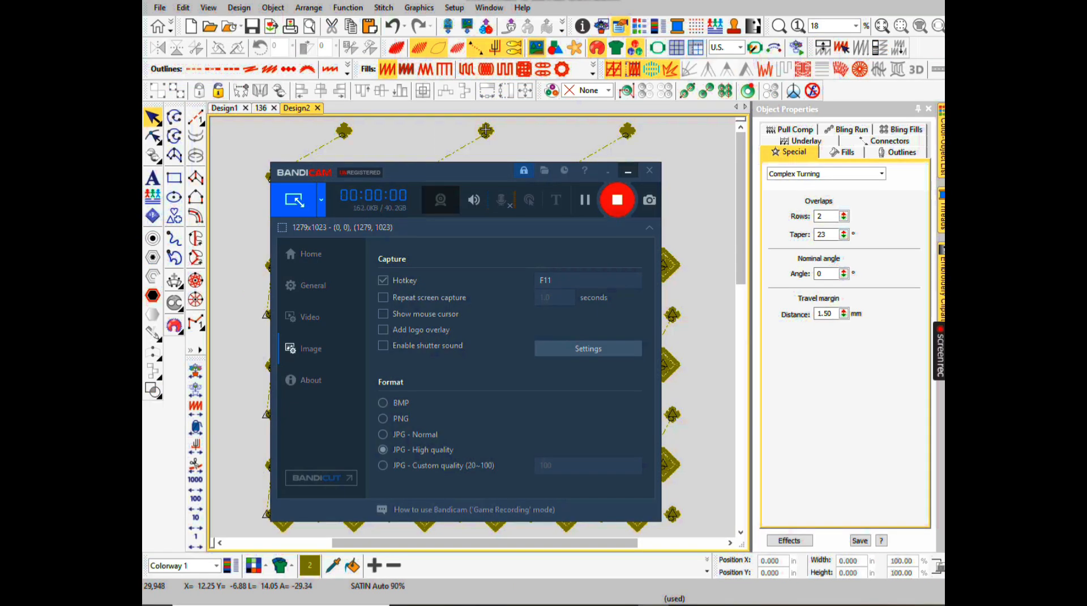
Get the recorder window out of the way and turn off the display of repeats
{"action": "left_click", "coordinate": [628, 171]}
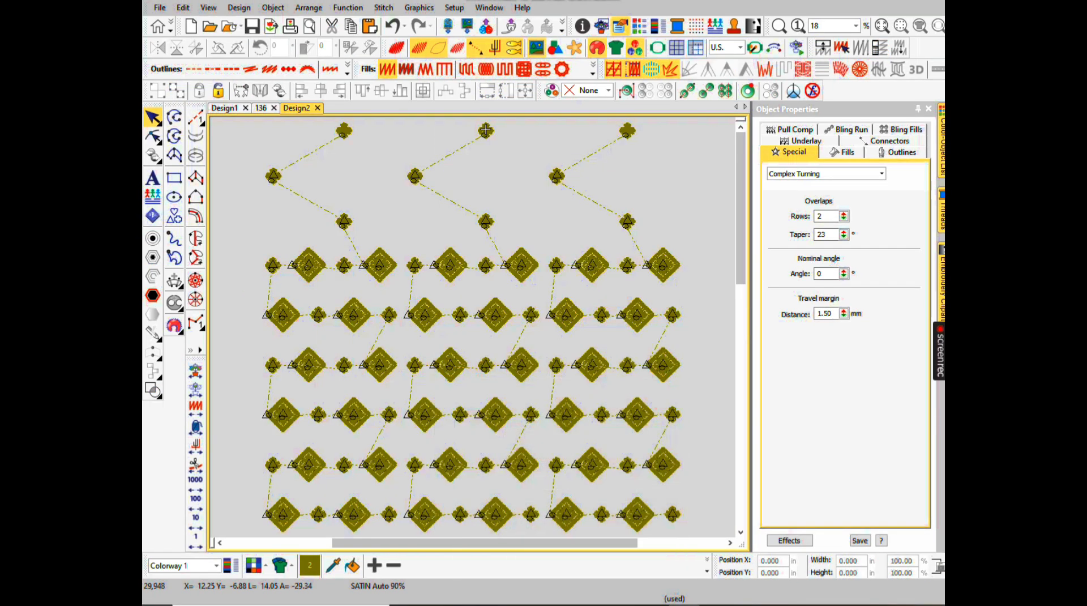
{"action": "left_click", "coordinate": [425, 241]}
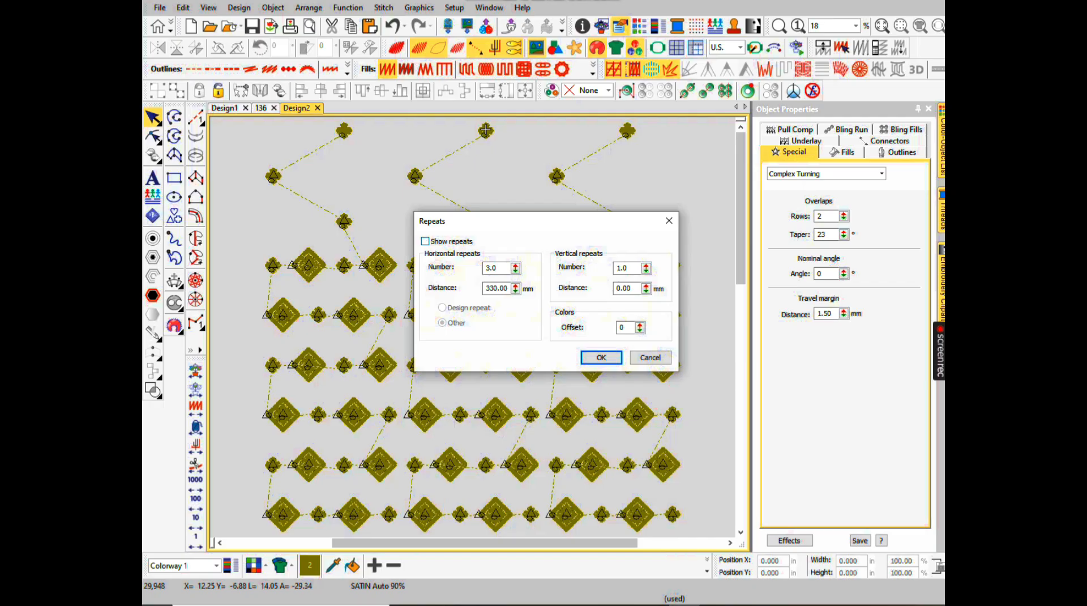
{"action": "key", "text": "Return"}
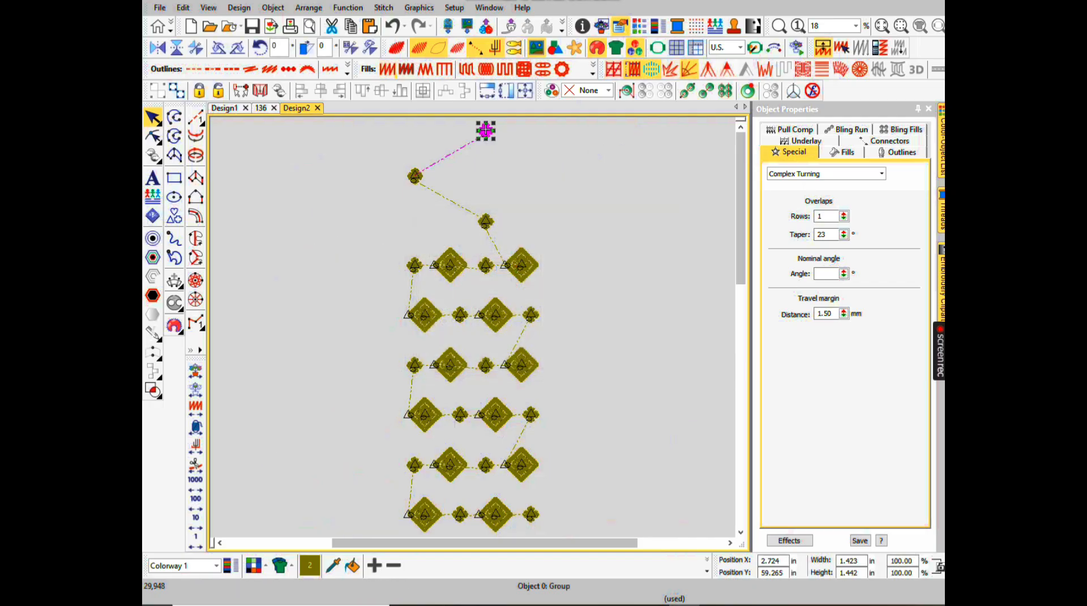
Delete the topmost flower in the bazu section and select the lower right flower there
{"action": "left_click", "coordinate": [415, 176]}
{"action": "left_click", "coordinate": [415, 175]}
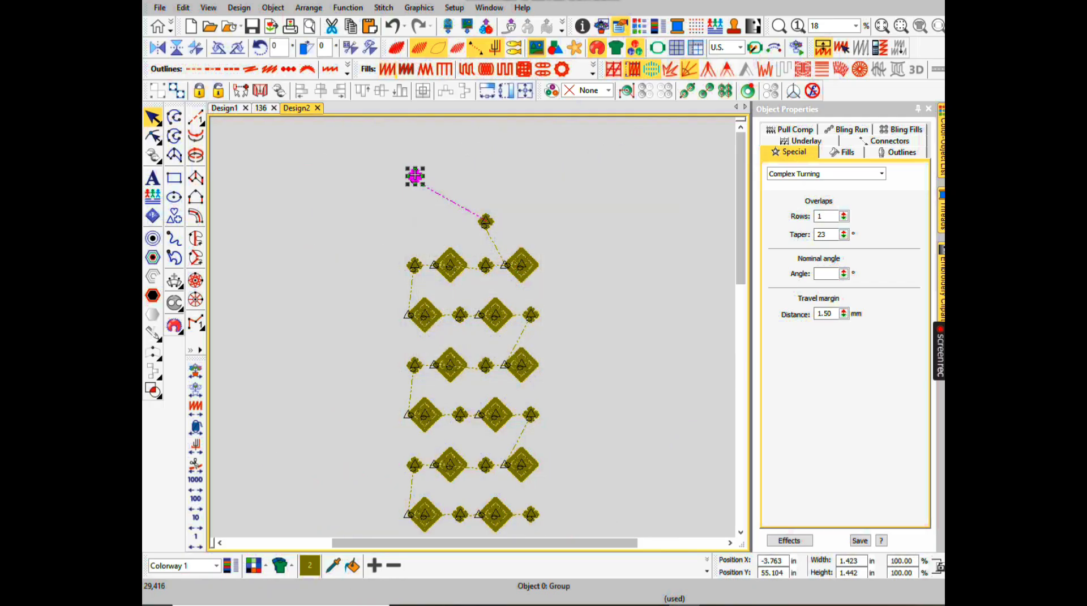
{"action": "key", "text": "Tab"}
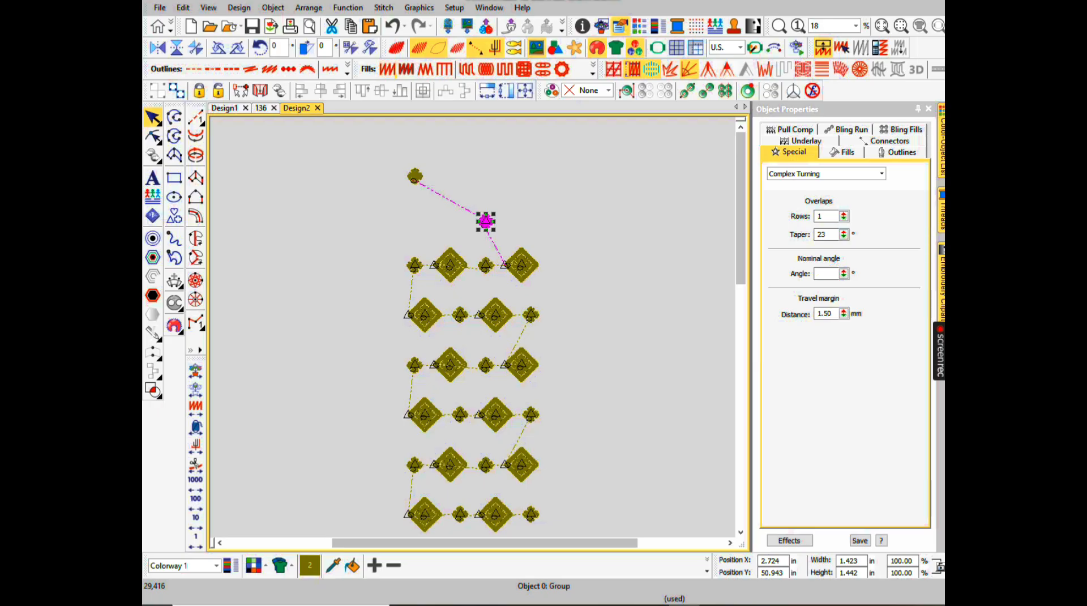
With repeats shown, place a copy of the lower bazu flower over its left-hand repeat and space the three flowers evenly across
{"action": "mouse_move", "coordinate": [415, 175]}
{"action": "left_mouse_down"}
{"action": "mouse_move", "coordinate": [408, 220]}
{"action": "mouse_move", "coordinate": [333, 221]}
{"action": "left_mouse_up"}
{"action": "key", "text": "ctrl+r"}
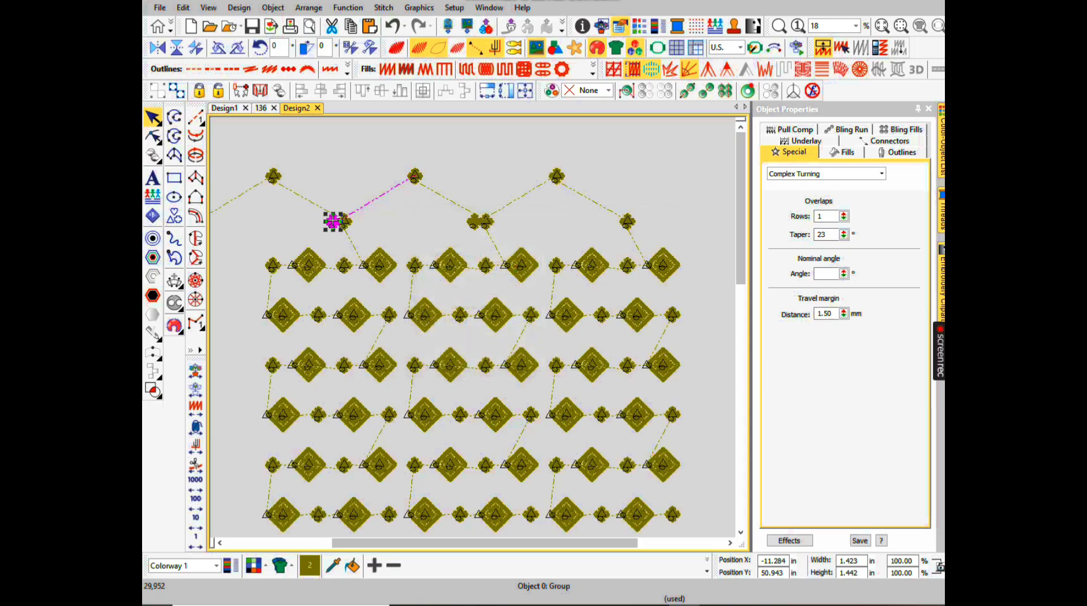
{"action": "key", "text": "Return"}
{"action": "left_click_drag", "start_coordinate": [333, 221], "coordinate": [344, 221]}
{"action": "key", "text": "ctrl+Tab"}
{"action": "key", "text": "ctrl+Tab"}
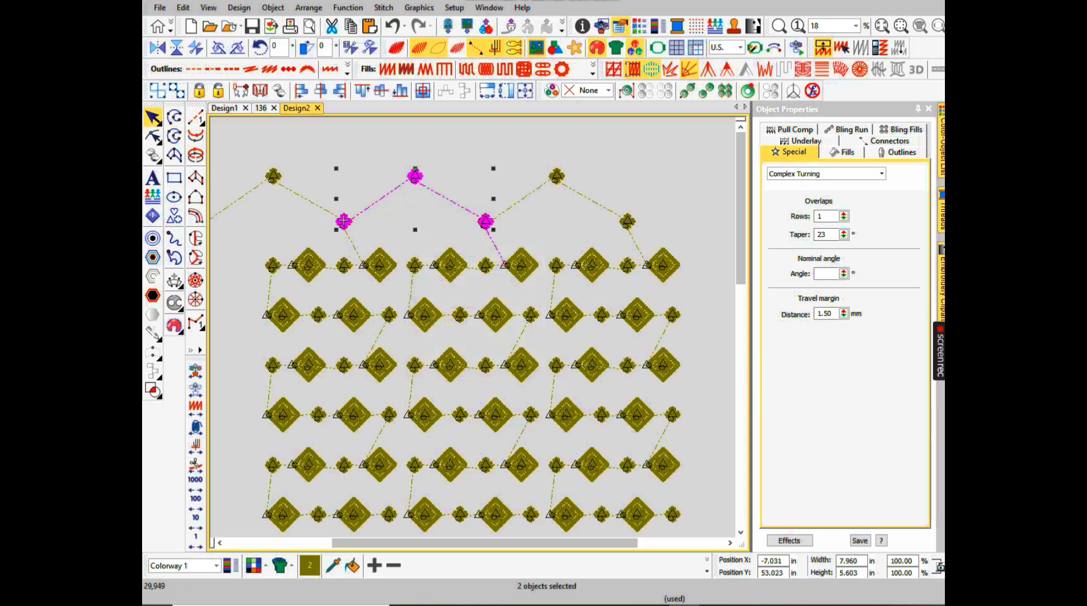
{"action": "key", "text": "ctrl+Tab"}
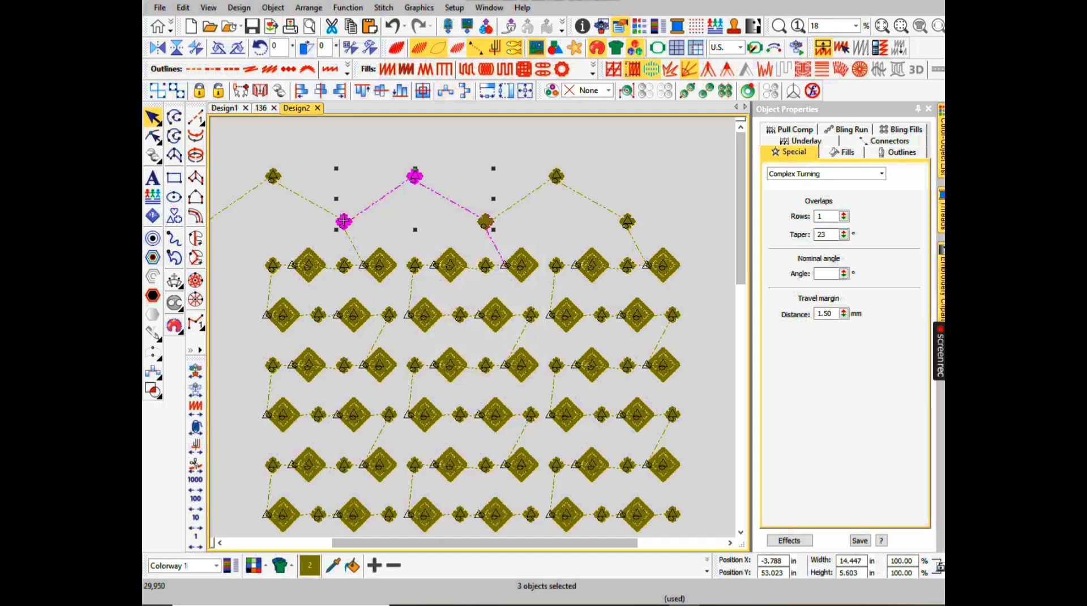
Delete the helper flower copy outside the left edge of the panel and turn off the design repeats
{"action": "key", "text": "Escape"}
{"action": "left_click", "coordinate": [344, 221]}
{"action": "key", "text": "Delete"}
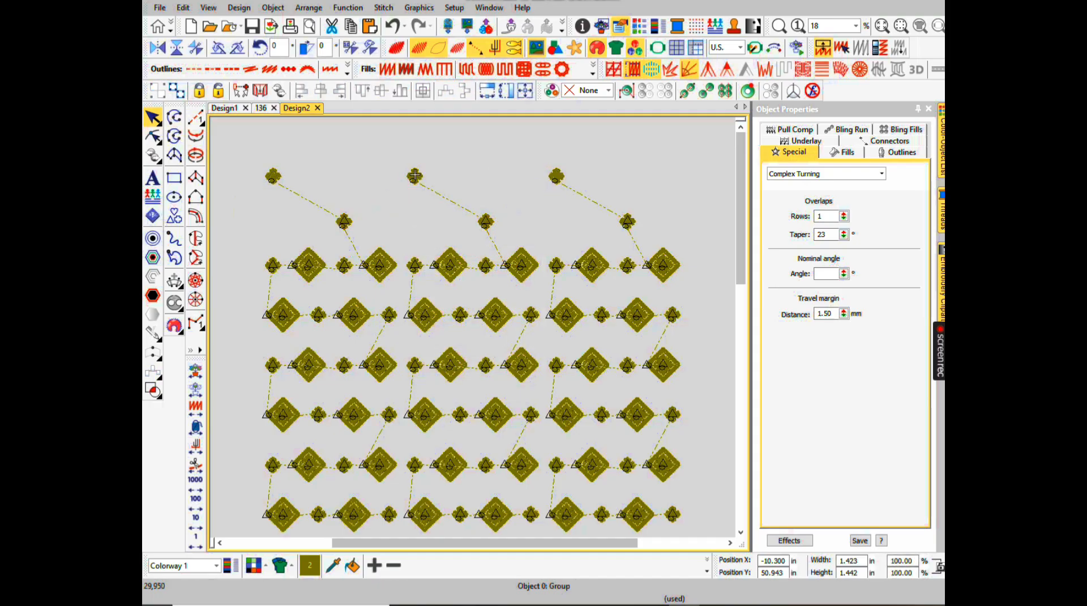
{"action": "key", "text": "Escape"}
{"action": "key", "text": "shift+r"}
{"action": "key", "text": "space"}
{"action": "key", "text": "Return"}
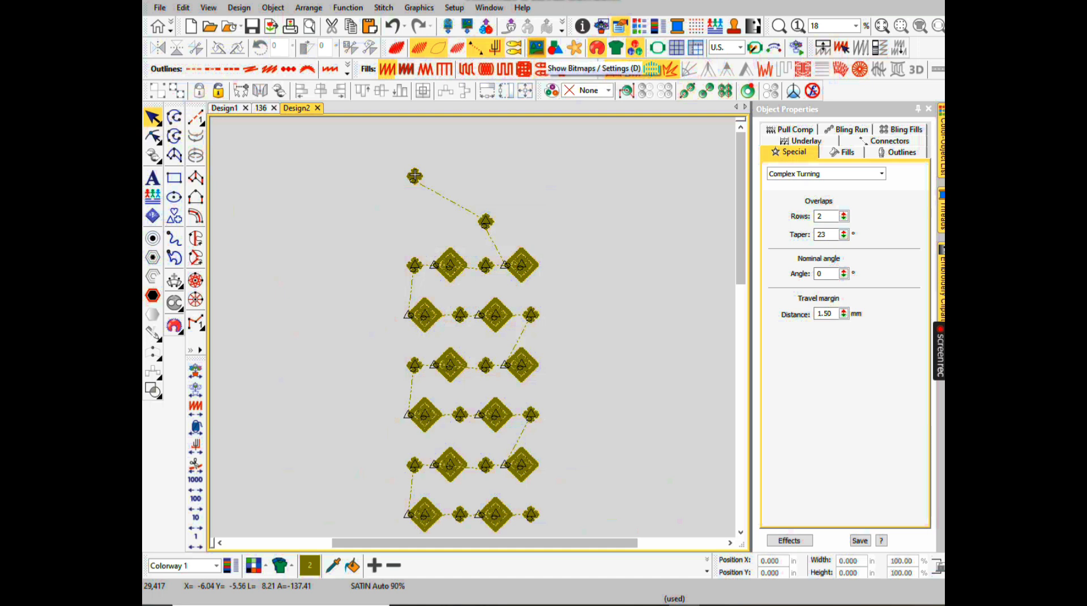
With the layout outlines shown, copy the lower bazu flower to the section's upper edge and shift the original down to the cutting strip
{"action": "left_click", "coordinate": [536, 48]}
{"action": "left_click", "coordinate": [486, 222]}
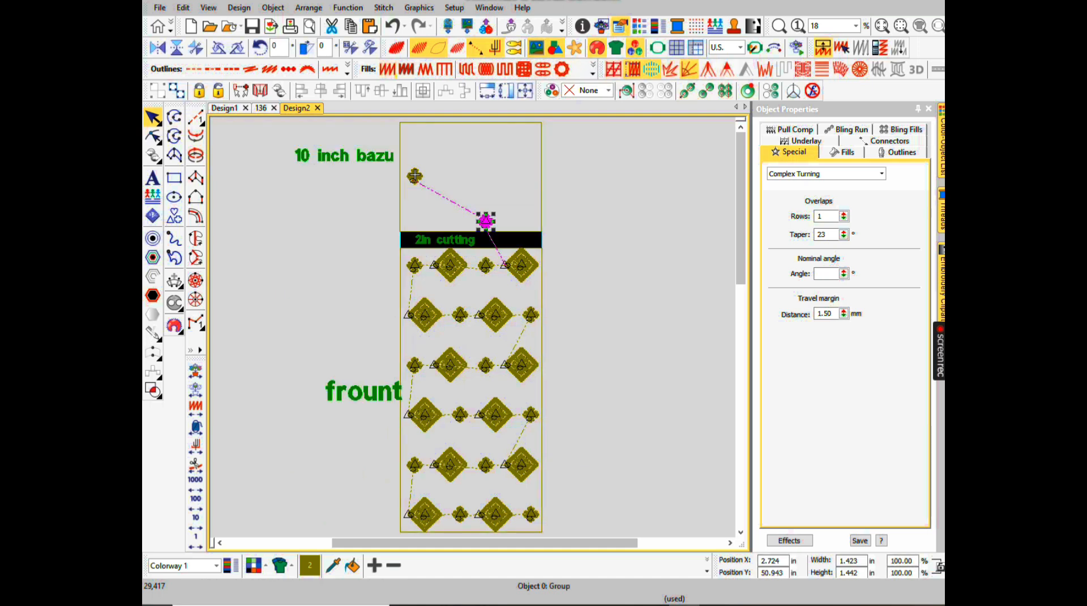
{"action": "left_click_drag", "start_coordinate": [486, 218], "coordinate": [485, 127]}
{"action": "left_click", "coordinate": [485, 221]}
{"action": "left_click_drag", "start_coordinate": [486, 220], "coordinate": [486, 224]}
Select the three bazu flowers together and space them evenly in the vertical direction
{"action": "left_click", "coordinate": [414, 176], "text": "ctrl"}
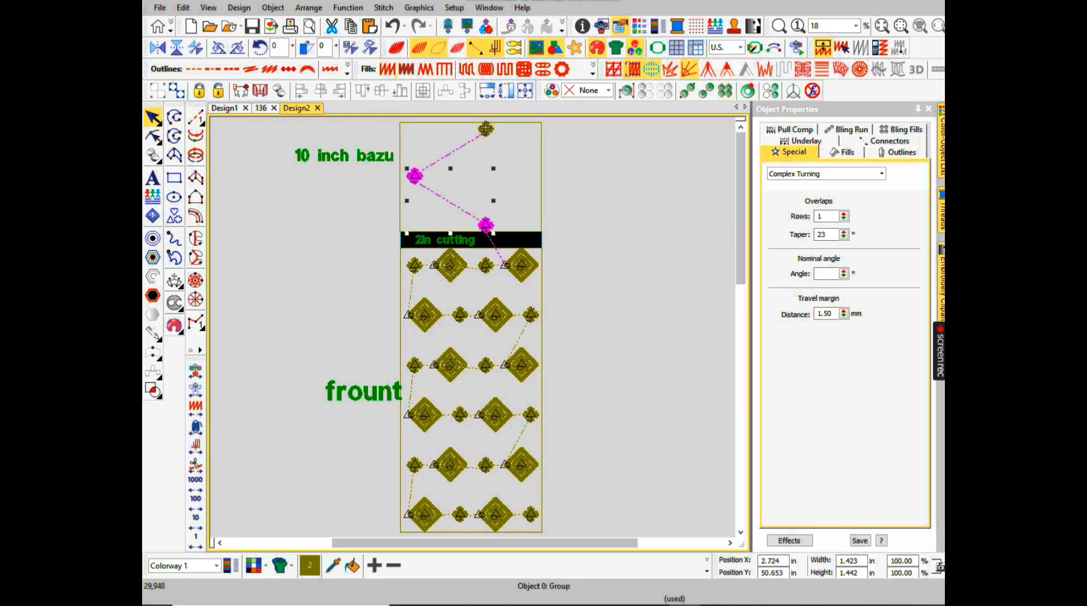
{"action": "left_click", "coordinate": [486, 130], "text": "ctrl"}
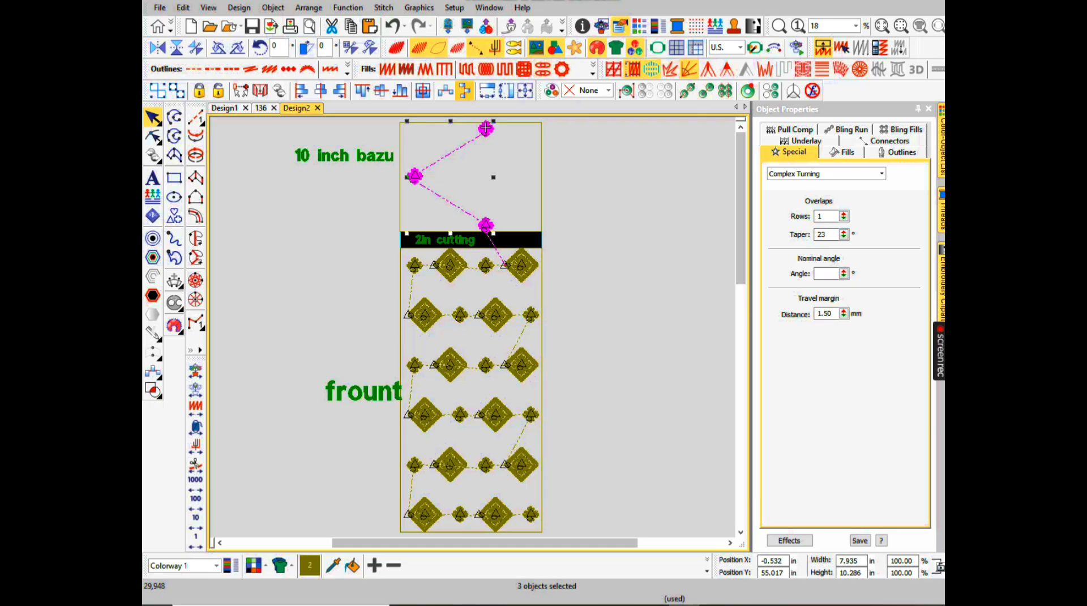
{"action": "left_click", "coordinate": [465, 91]}
{"action": "key", "text": "Escape"}
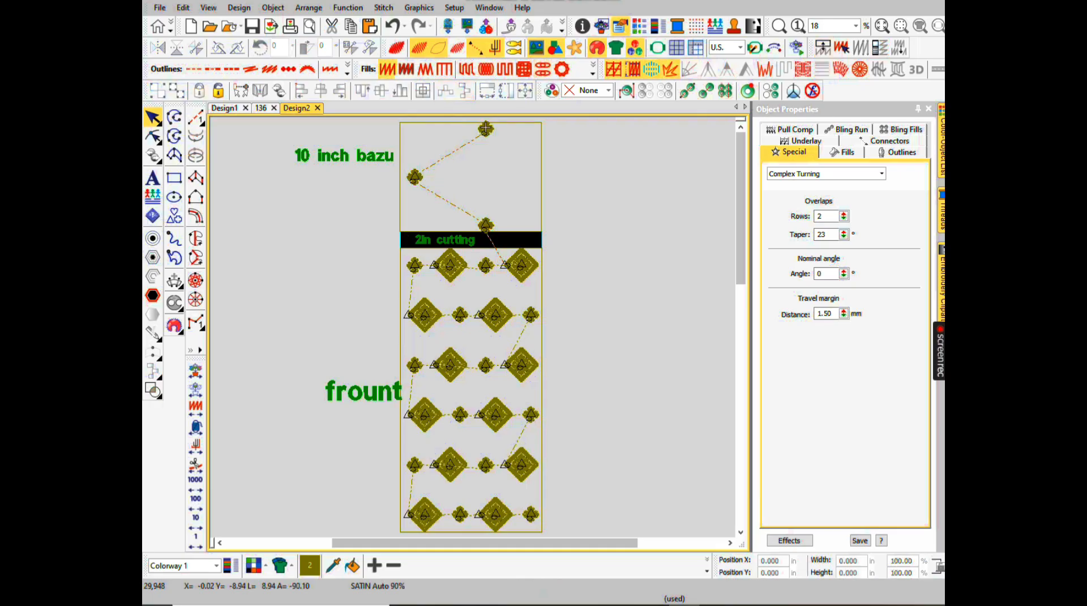
Show the design with three horizontal repeats at 330 mm spacing and hide the layout outlines
{"action": "key", "text": "r"}
{"action": "left_click", "coordinate": [425, 241]}
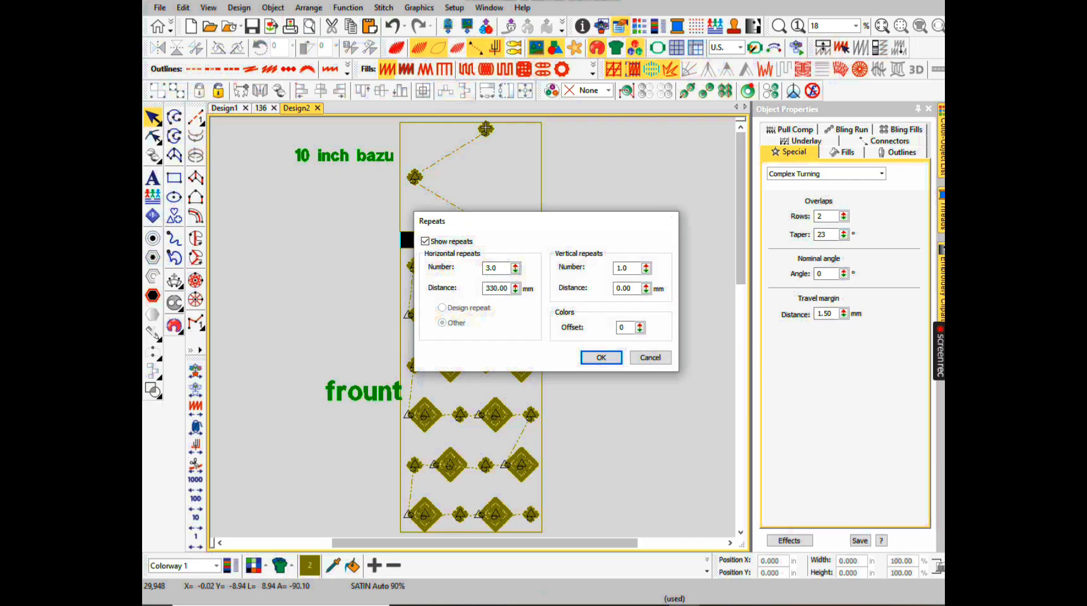
{"action": "key", "text": "Return"}
{"action": "key", "text": "shift+d"}
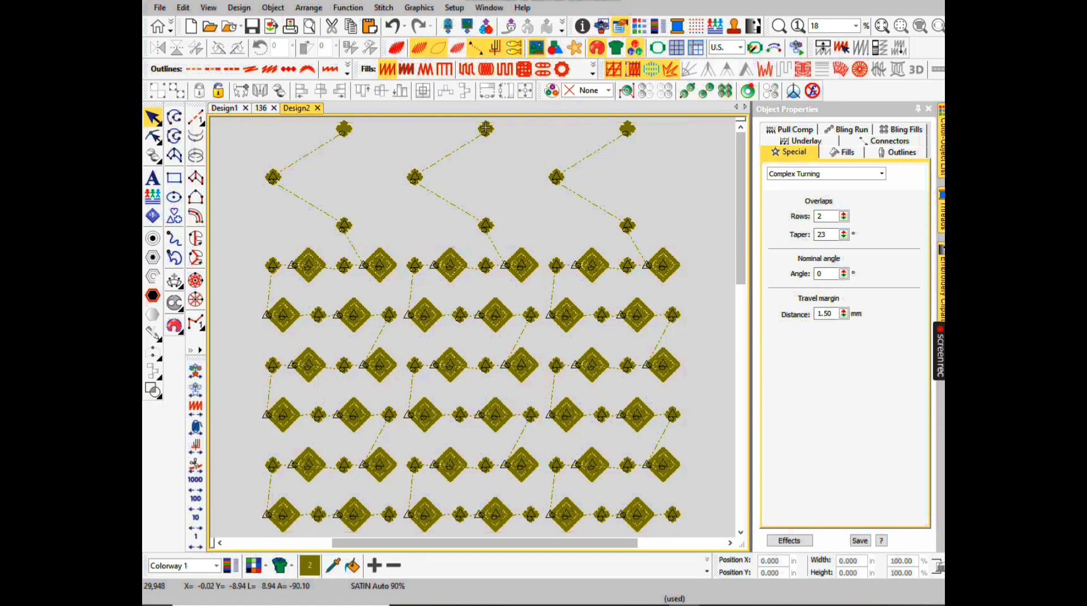
Preview the repeated pattern in realistic stitch view and inspect the diamonds and flowers up close
{"action": "key", "text": "t"}
{"action": "scroll", "coordinate": [462, 376], "scroll_direction": "up", "scroll_amount": 6}
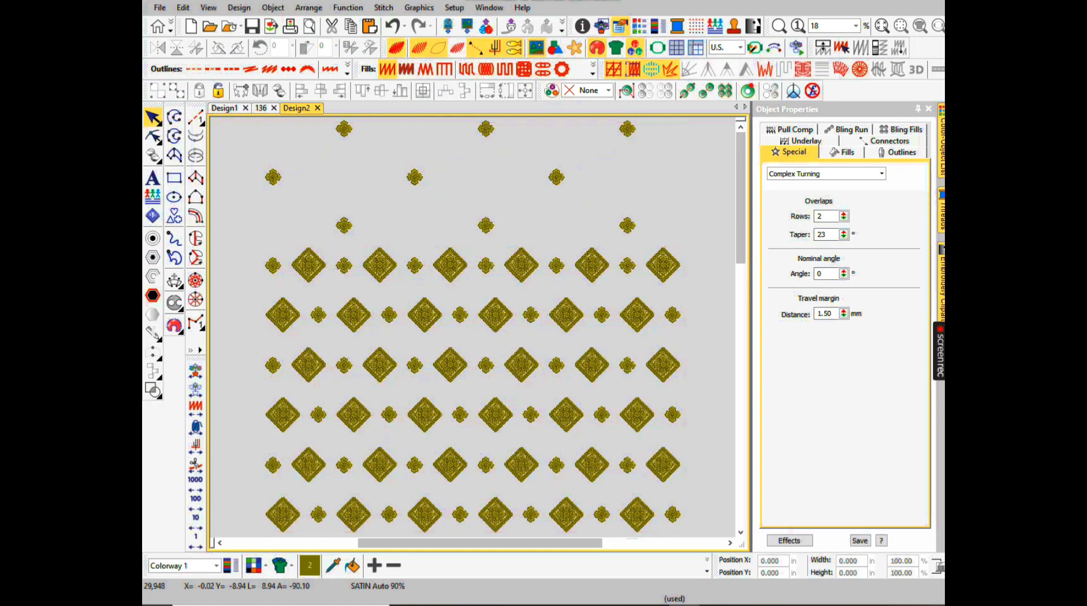
{"action": "key", "text": "t"}
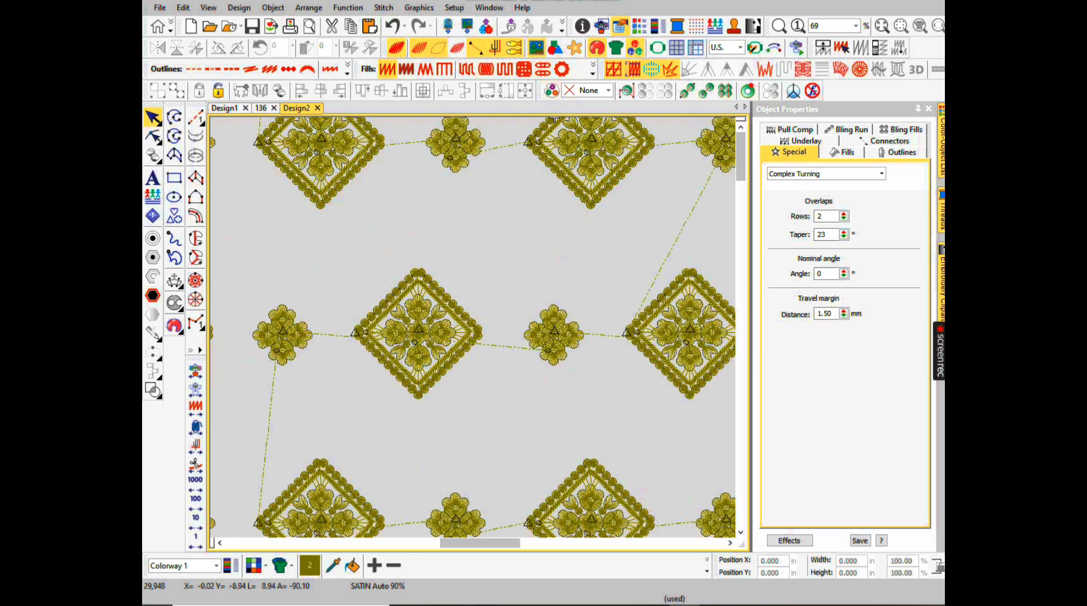
Turn off the design repeats and show the whole single panel
{"action": "key", "text": "r"}
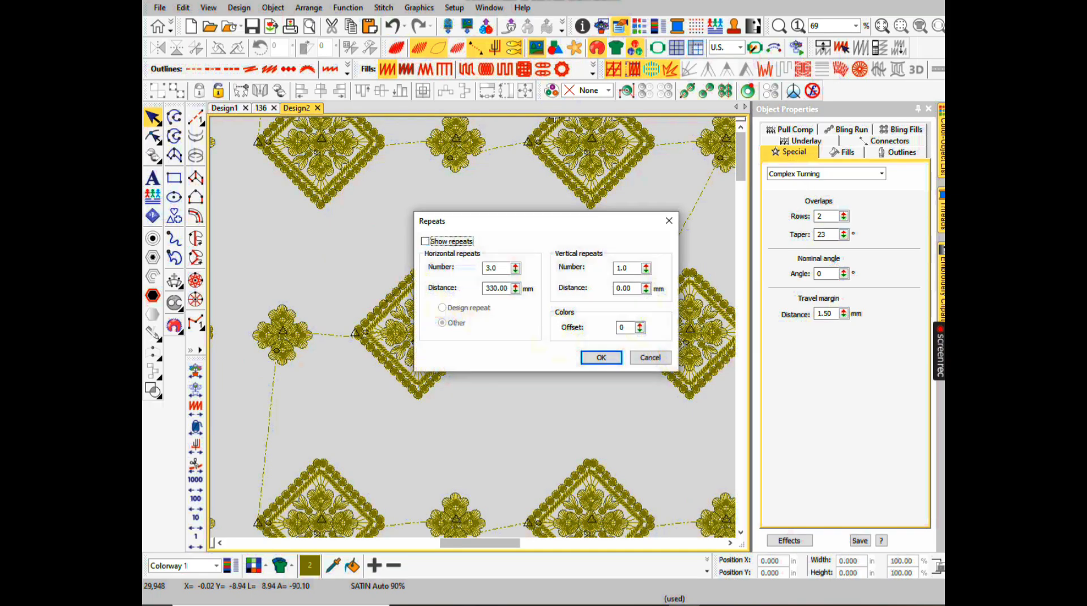
{"action": "key", "text": "Escape"}
{"action": "key", "text": "0"}
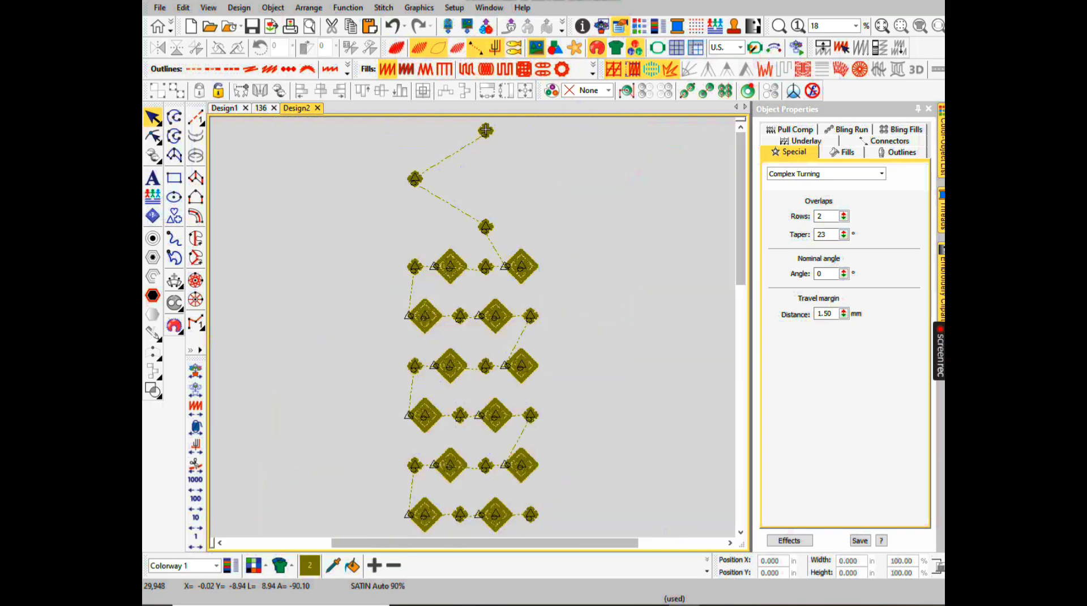
Preview the production worksheet for Design2 with its print zoom set to Zoom to fit
{"action": "key", "text": "t"}
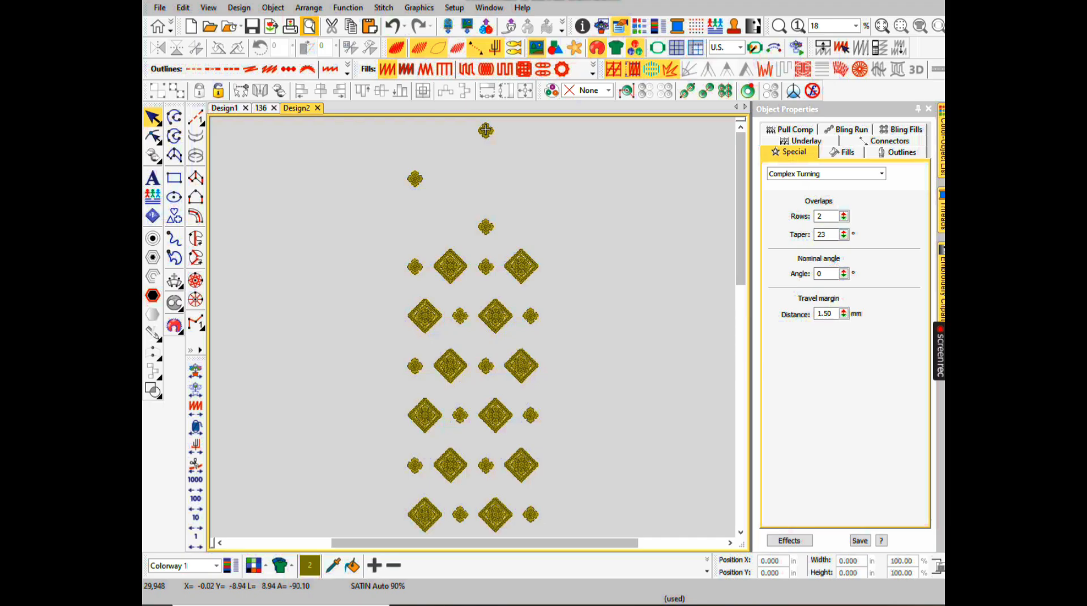
{"action": "left_click", "coordinate": [309, 26]}
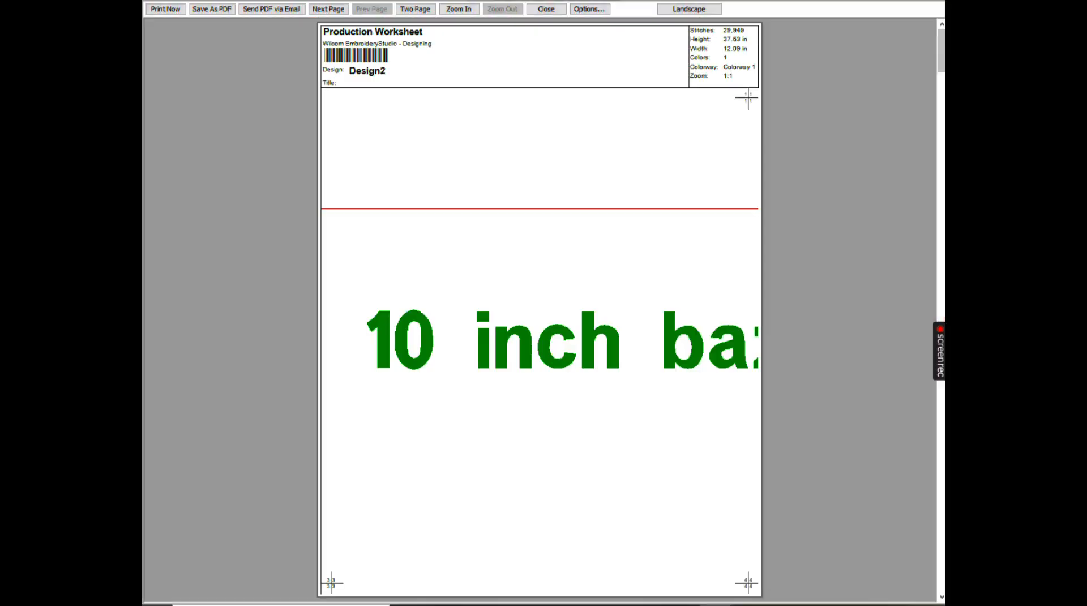
{"action": "left_click", "coordinate": [589, 9]}
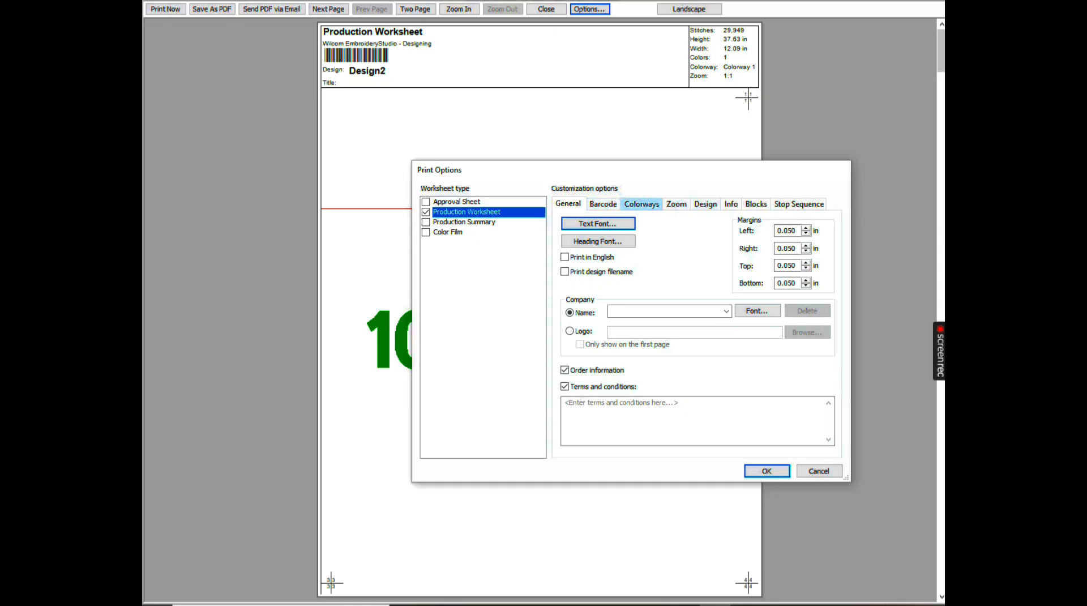
{"action": "left_click", "coordinate": [676, 204]}
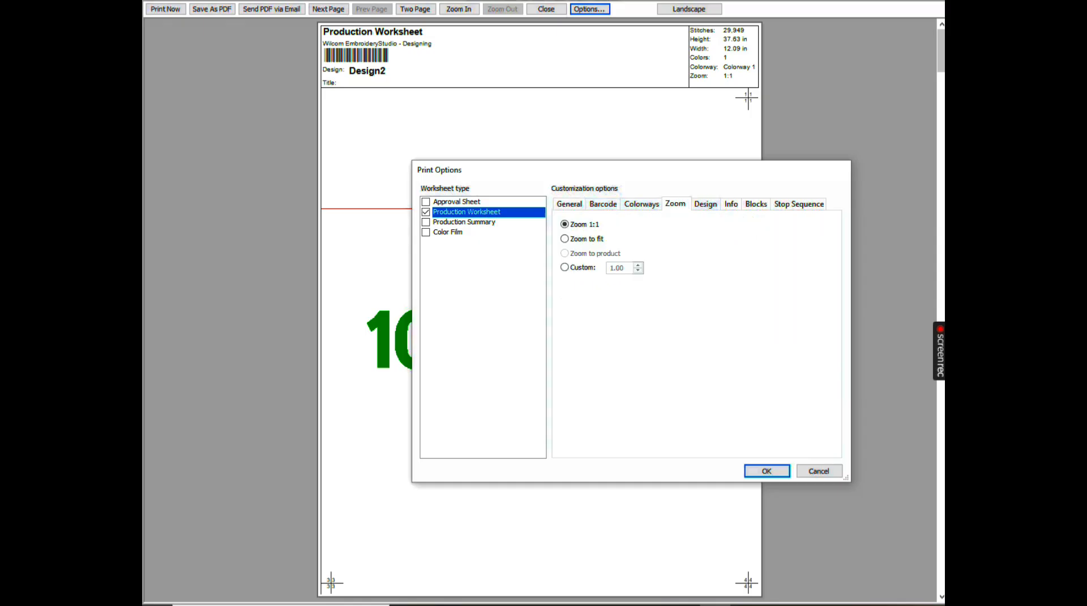
{"action": "left_click", "coordinate": [565, 238]}
{"action": "key", "text": "Return"}
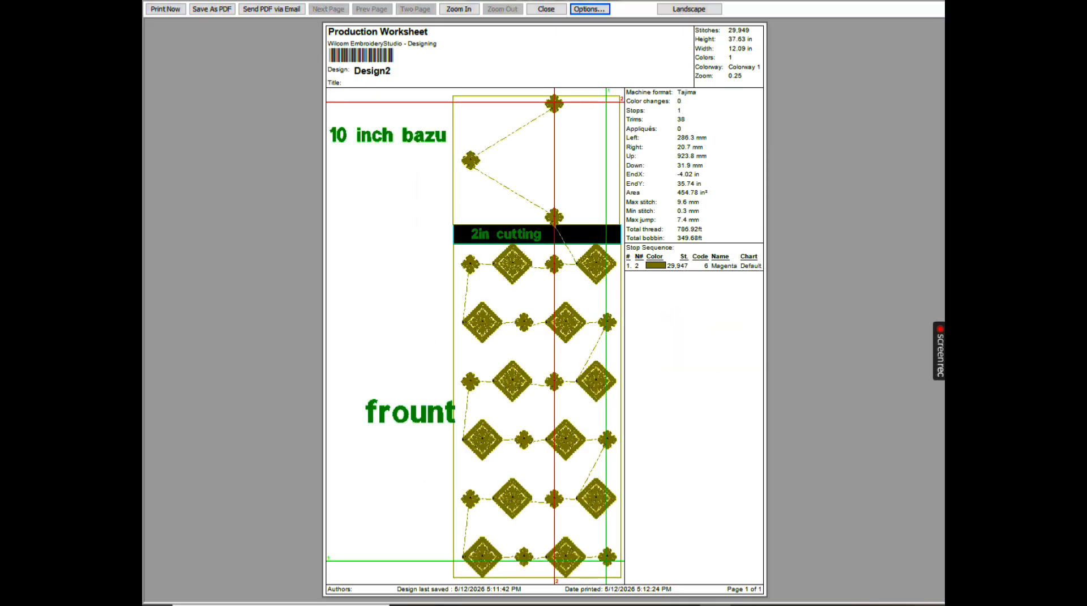
{"action": "left_click", "coordinate": [546, 9]}
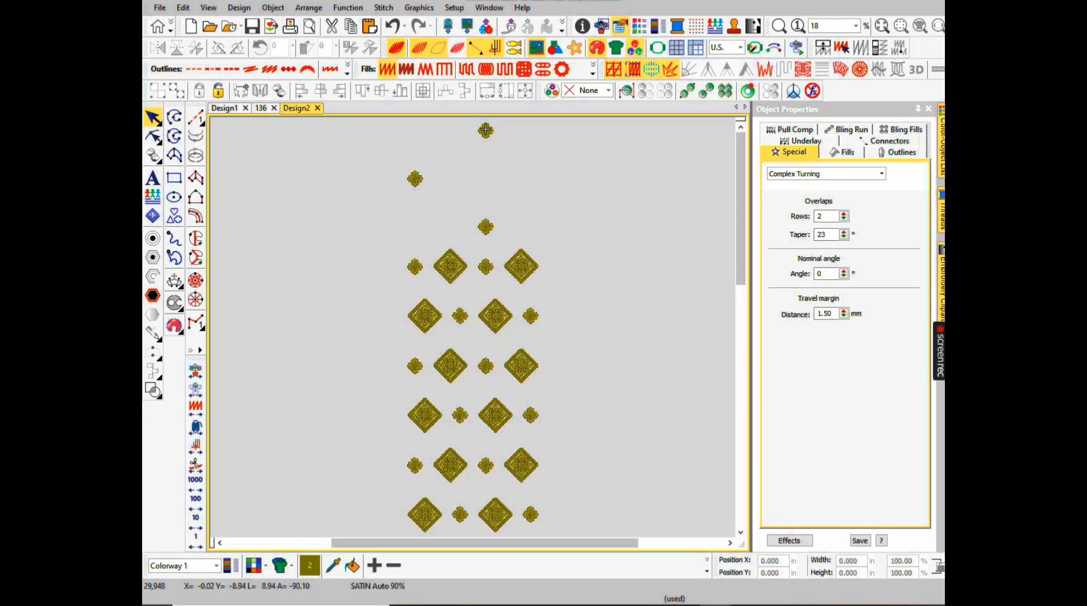
With the layout graphics shown again, delete the "frount", "10 inch bazu" and "2in cutting" labels and preview the production worksheet
{"action": "right_click", "coordinate": [514, 48]}
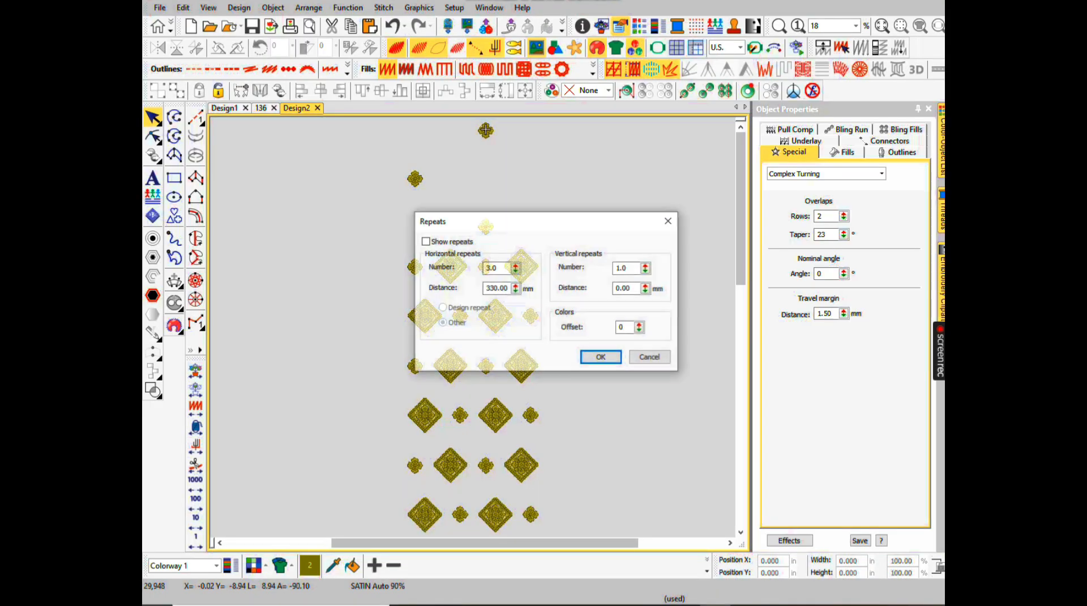
{"action": "left_click", "coordinate": [669, 220]}
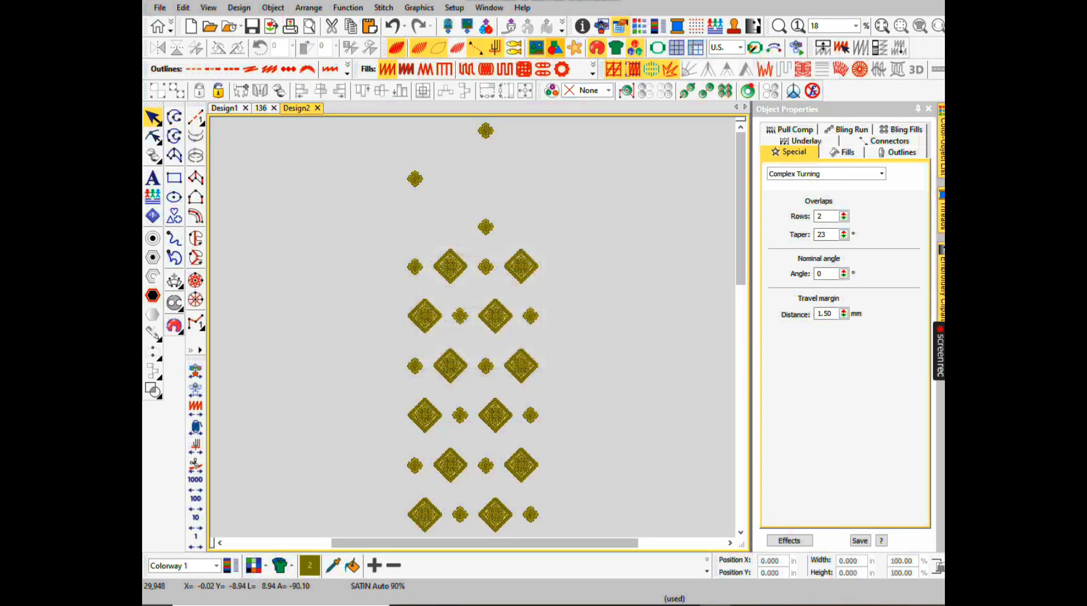
{"action": "left_click", "coordinate": [365, 393]}
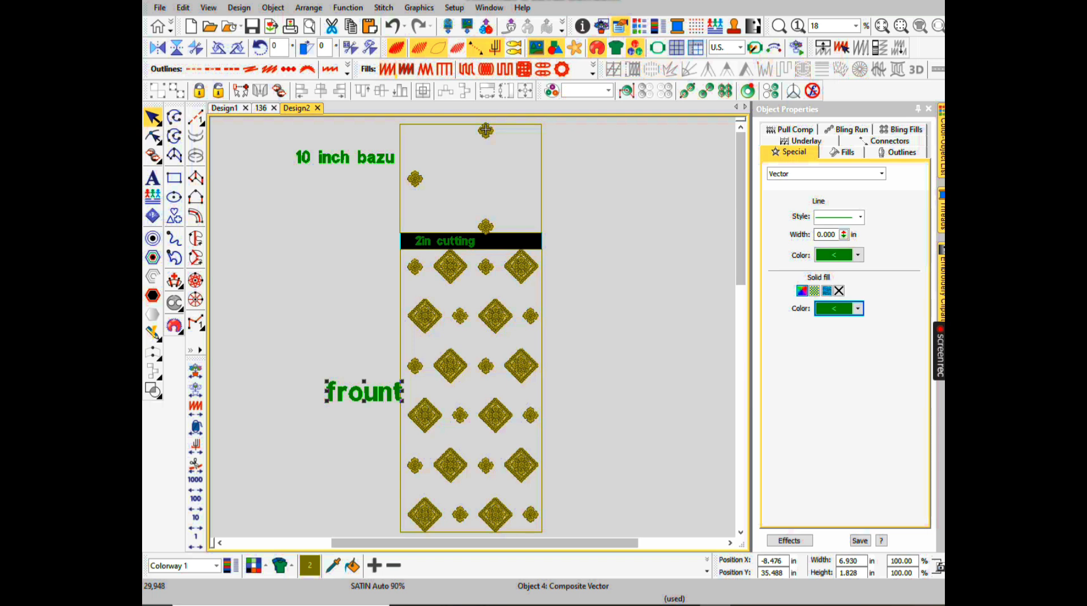
{"action": "key", "text": "Delete"}
{"action": "left_click", "coordinate": [345, 158]}
{"action": "key", "text": "Delete"}
{"action": "left_click", "coordinate": [445, 241]}
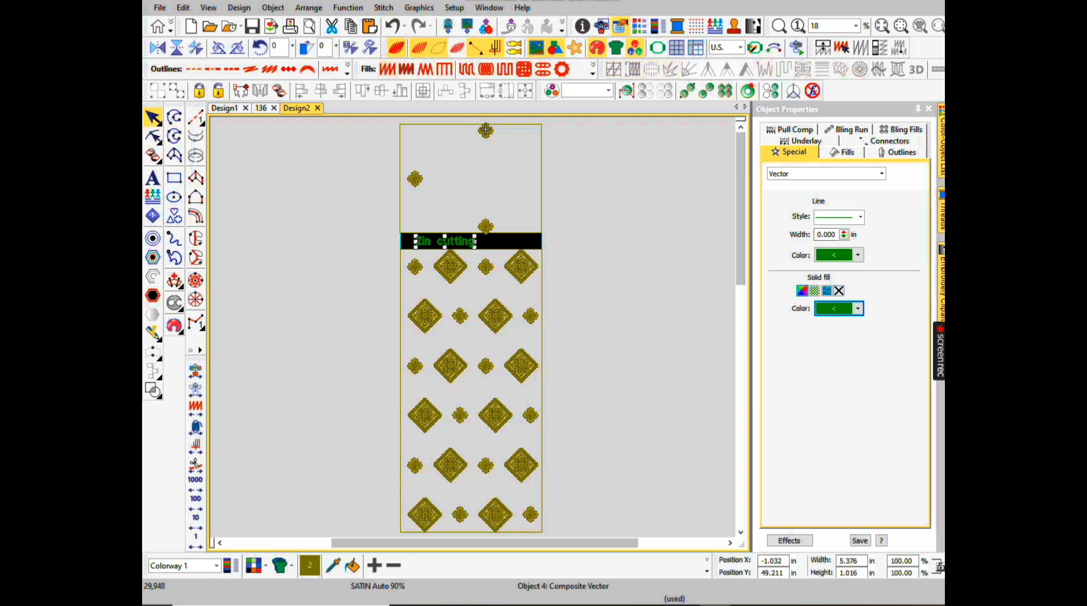
{"action": "key", "text": "Delete"}
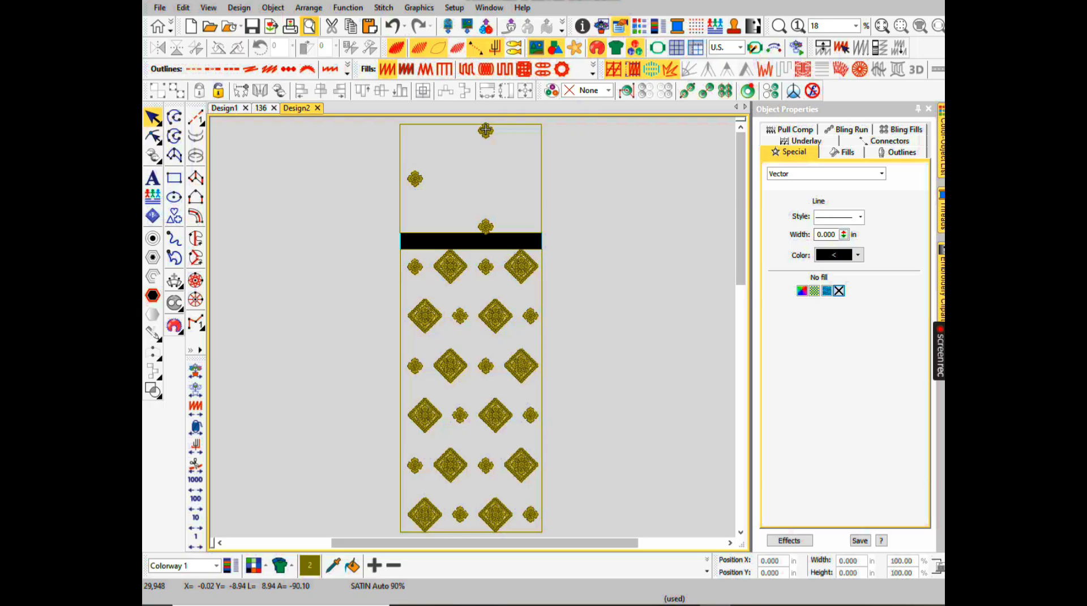
{"action": "left_click", "coordinate": [309, 26]}
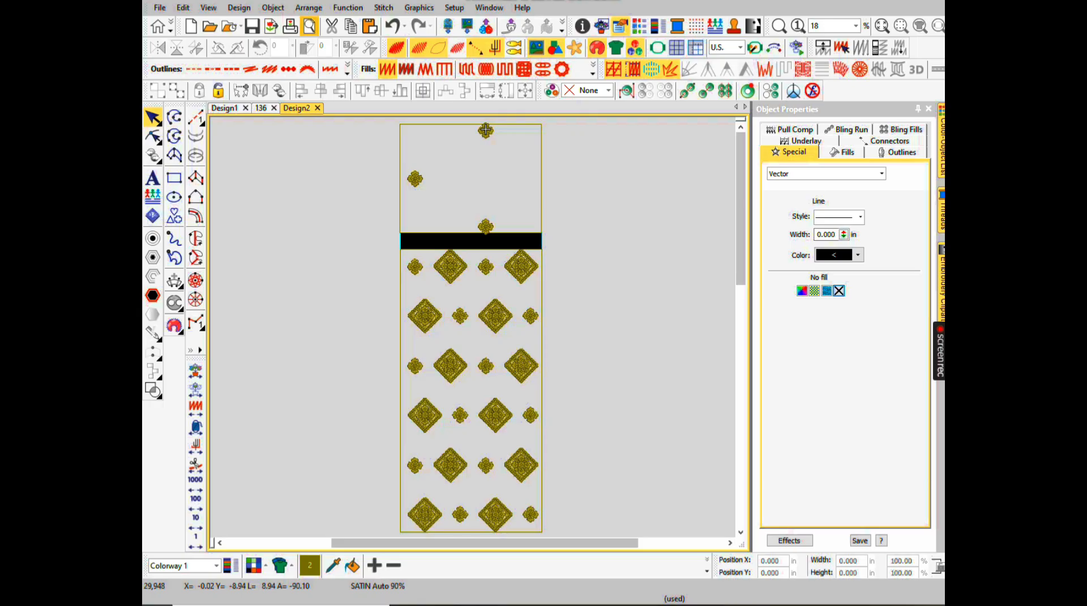
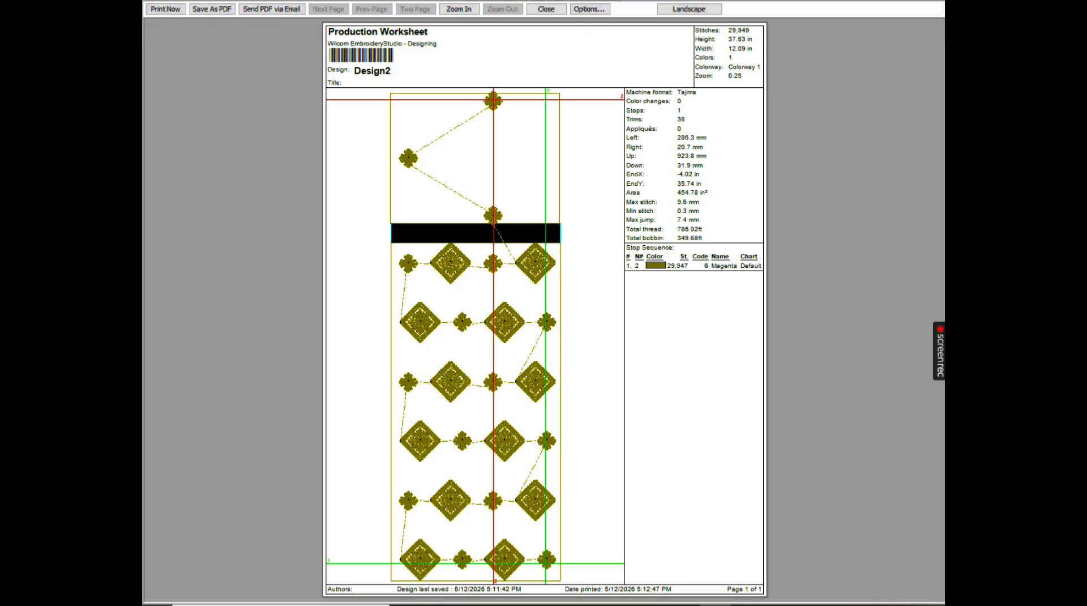
{"action": "key", "text": "Escape"}
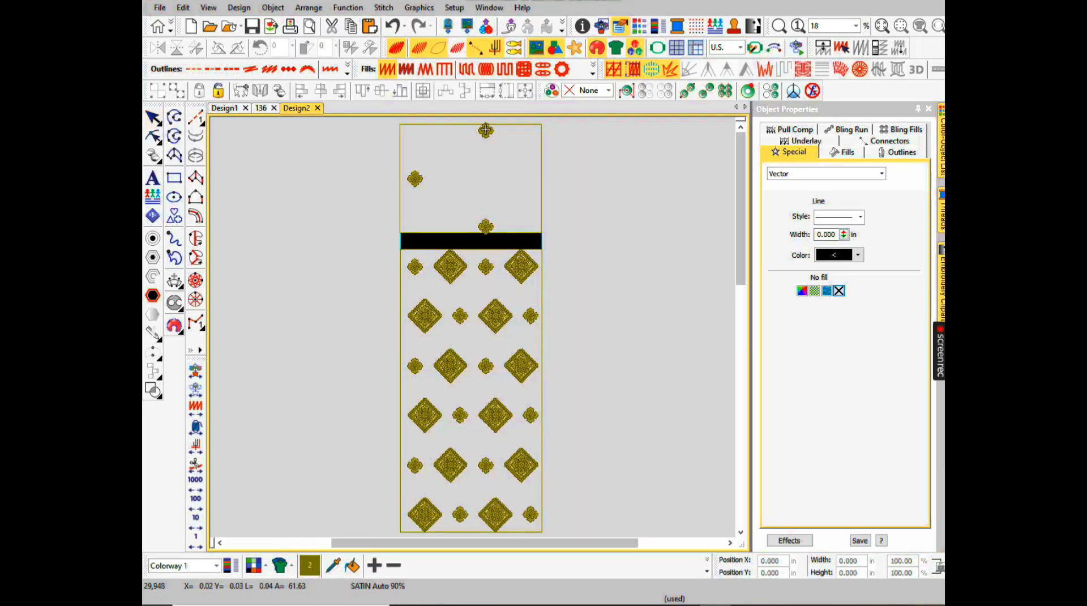
Add the lettering "design ok but start and end point not workin" below "lets check" in Design1
{"action": "key", "text": "ctrl+Tab"}
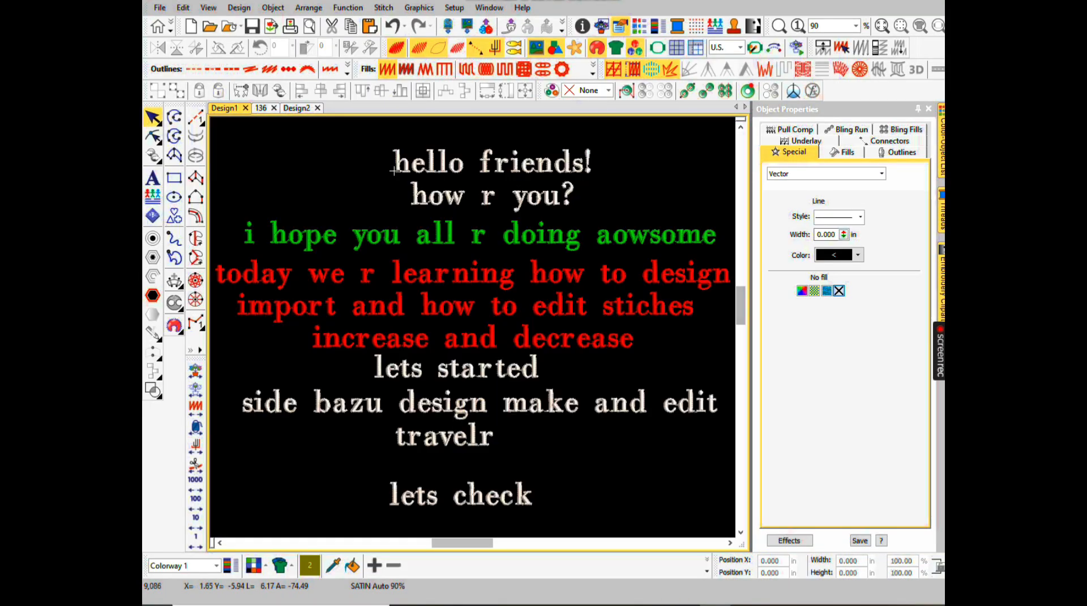
{"action": "key", "text": "a"}
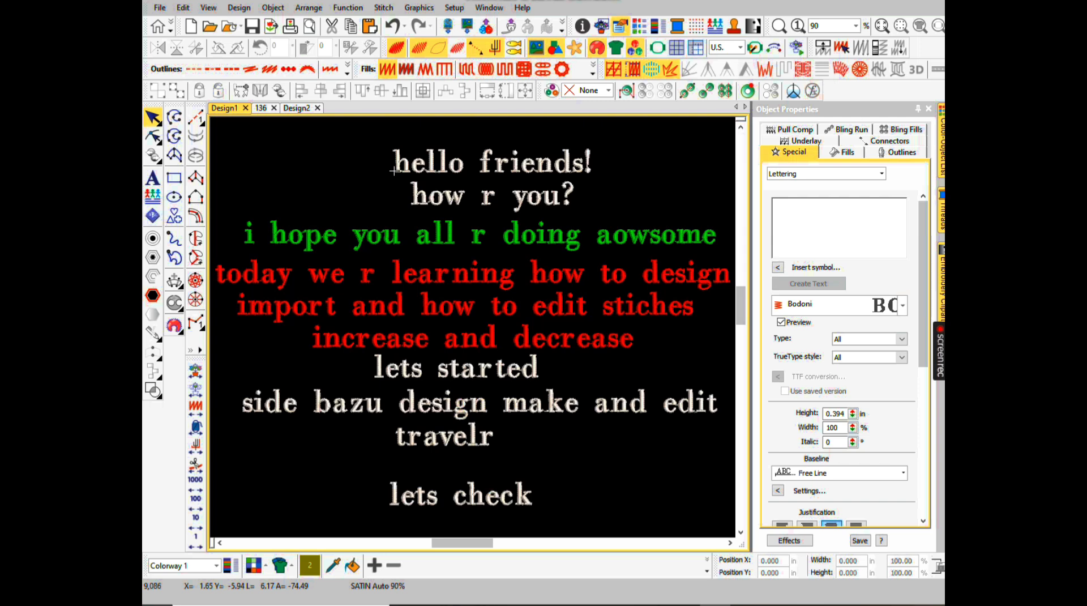
{"action": "type", "text": "des"}
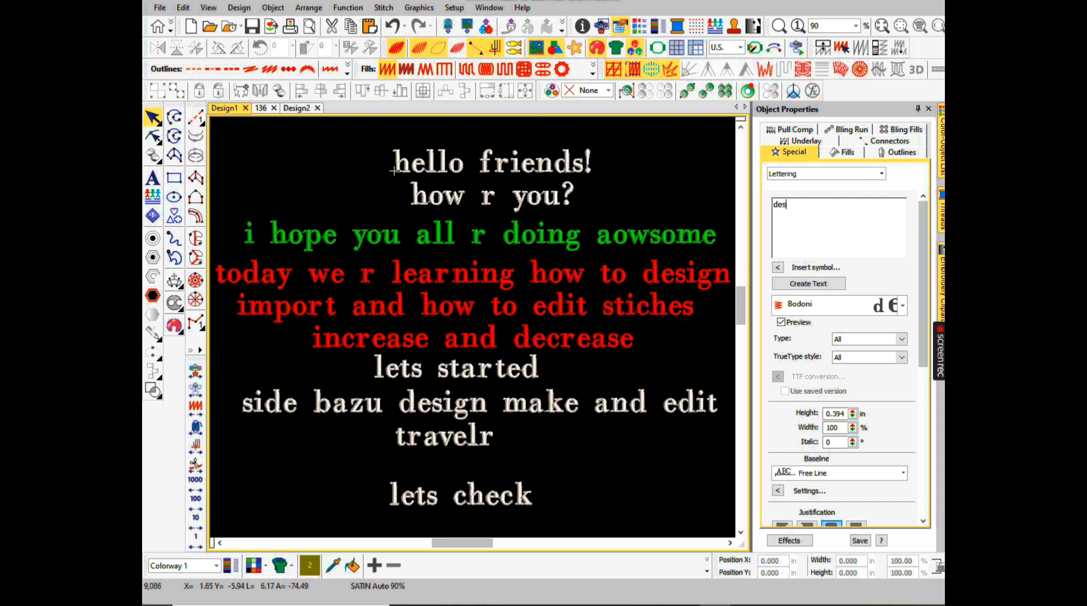
{"action": "type", "text": "ign ok but start and end poi"}
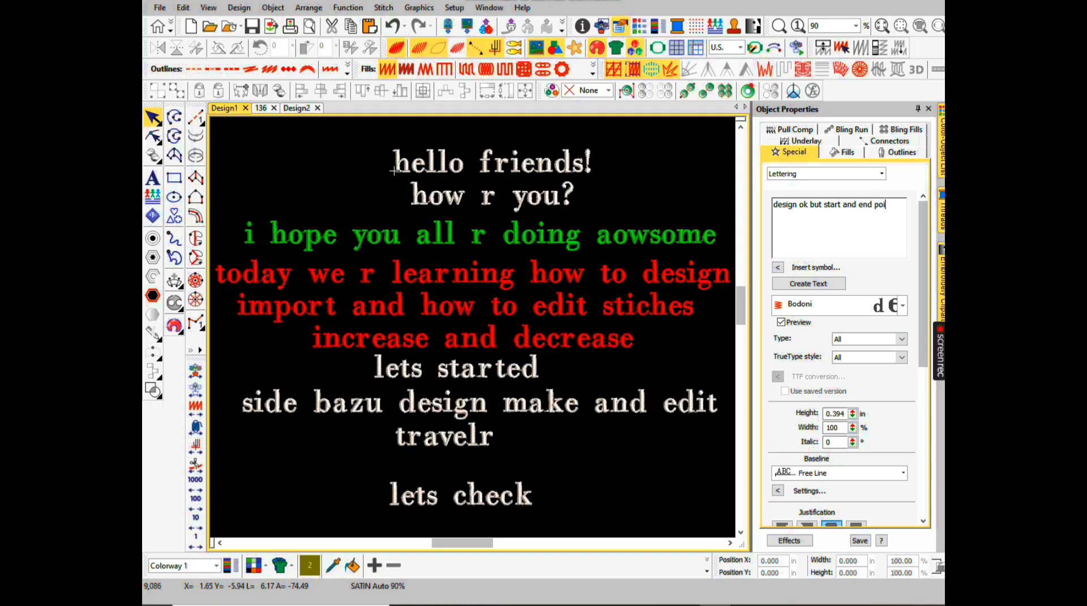
{"action": "type", "text": "nt not w"}
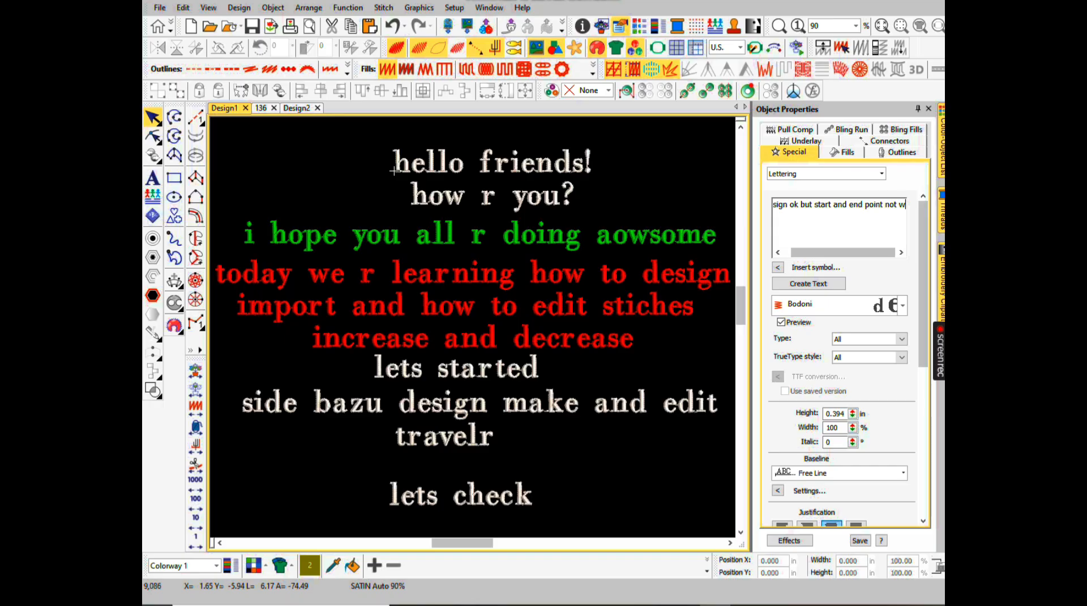
{"action": "type", "text": "orkin"}
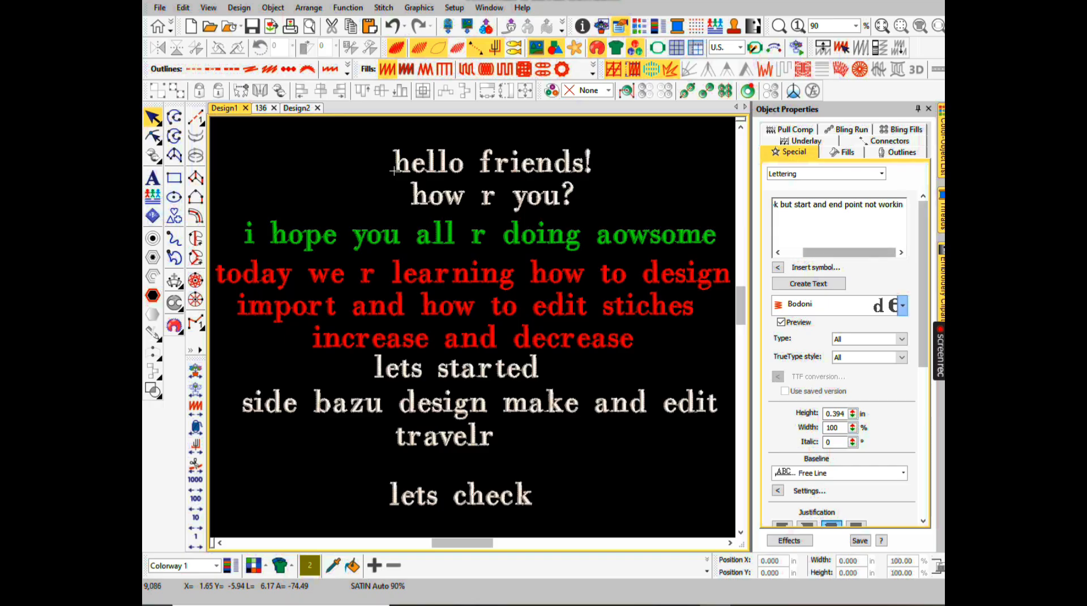
{"action": "left_click", "coordinate": [809, 284]}
{"action": "scroll", "coordinate": [394, 171], "scroll_direction": "down", "scroll_amount": 3}
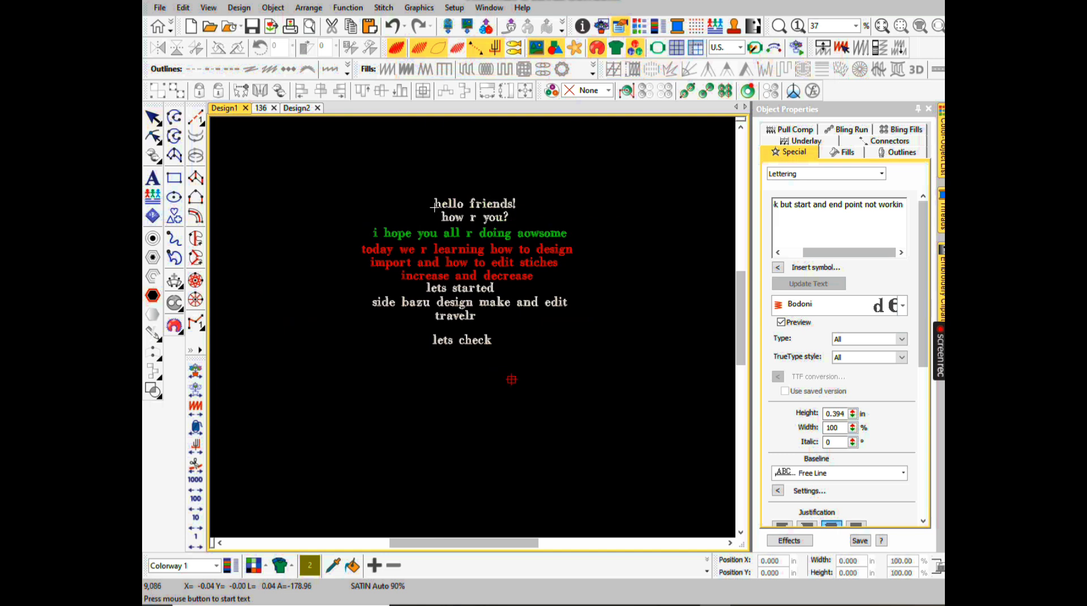
{"action": "key", "text": "Return"}
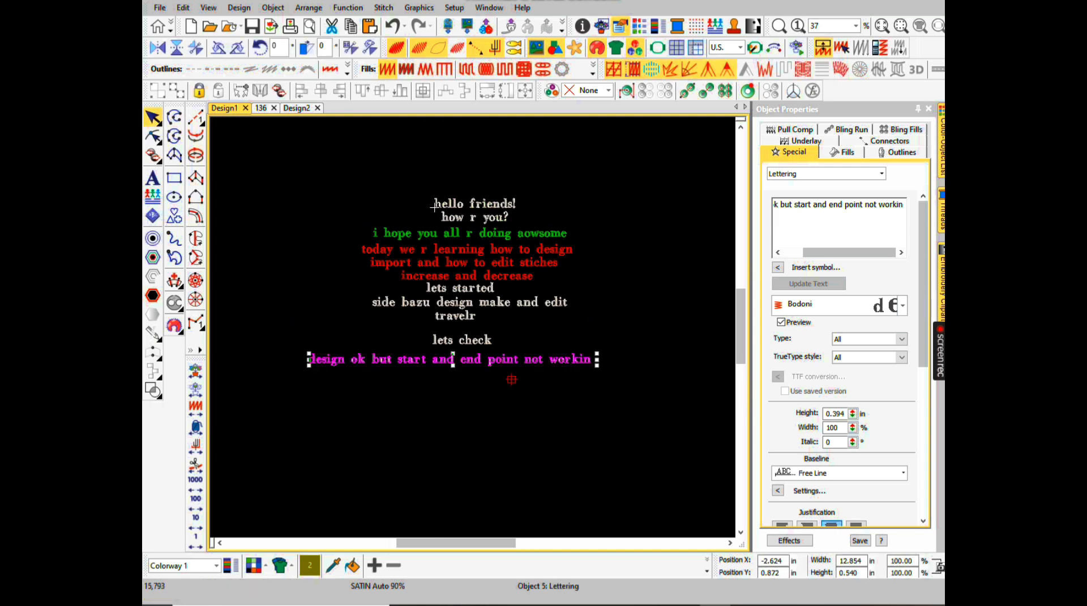
Add the lettering "lets fixed it" below the last text line in Design1 and return to Design2
{"action": "scroll", "coordinate": [391, 433], "scroll_direction": "up", "scroll_amount": 2}
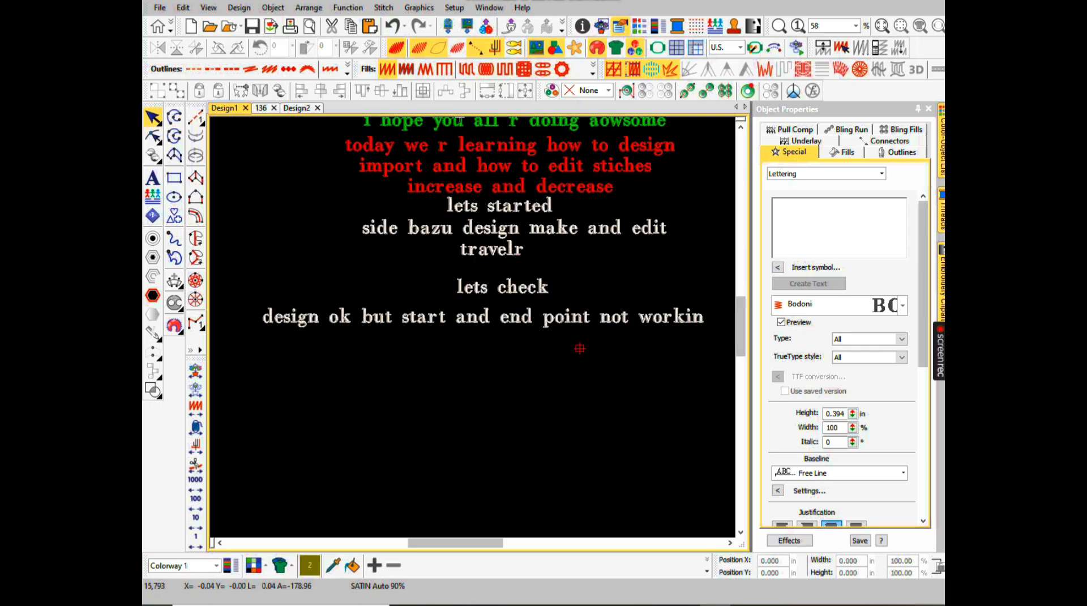
{"action": "left_click", "coordinate": [816, 221]}
{"action": "type", "text": "l"}
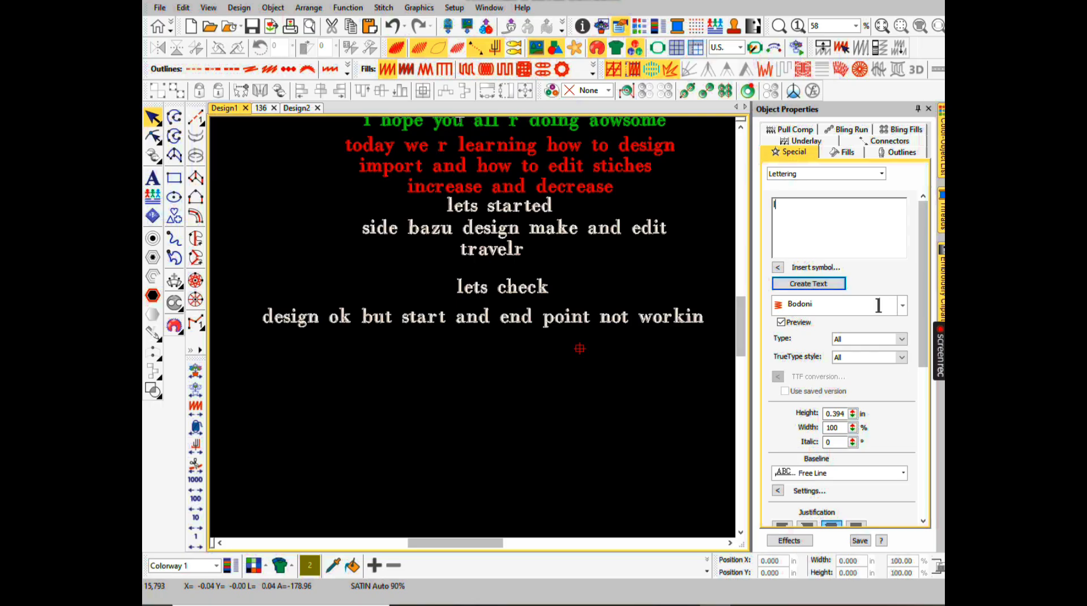
{"action": "type", "text": "ets fixed it"}
{"action": "left_click", "coordinate": [809, 283]}
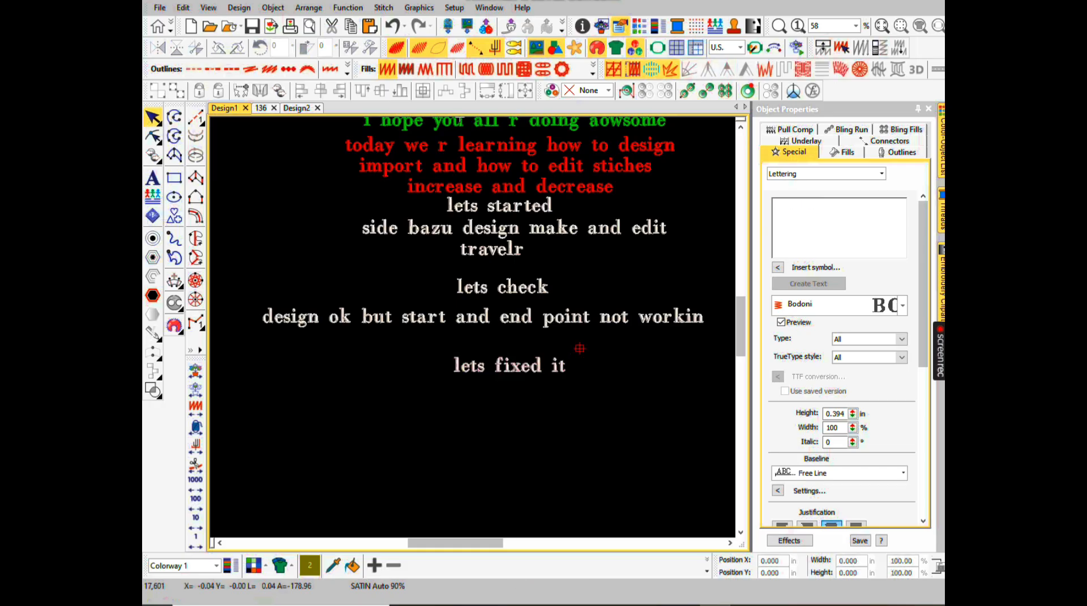
{"action": "key", "text": "ctrl+Tab"}
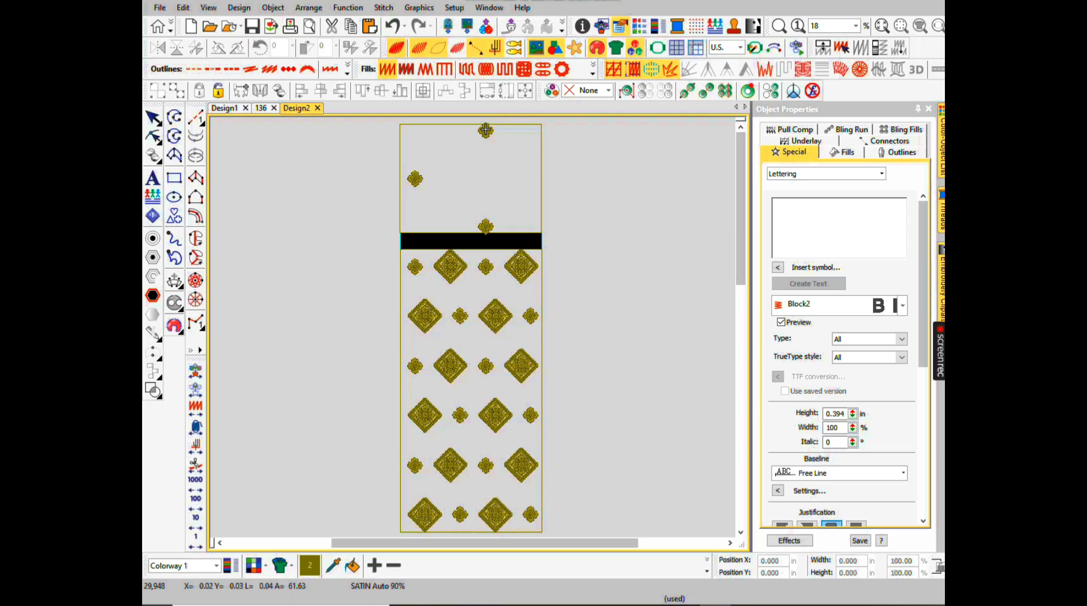
{"action": "key", "text": "shift+j"}
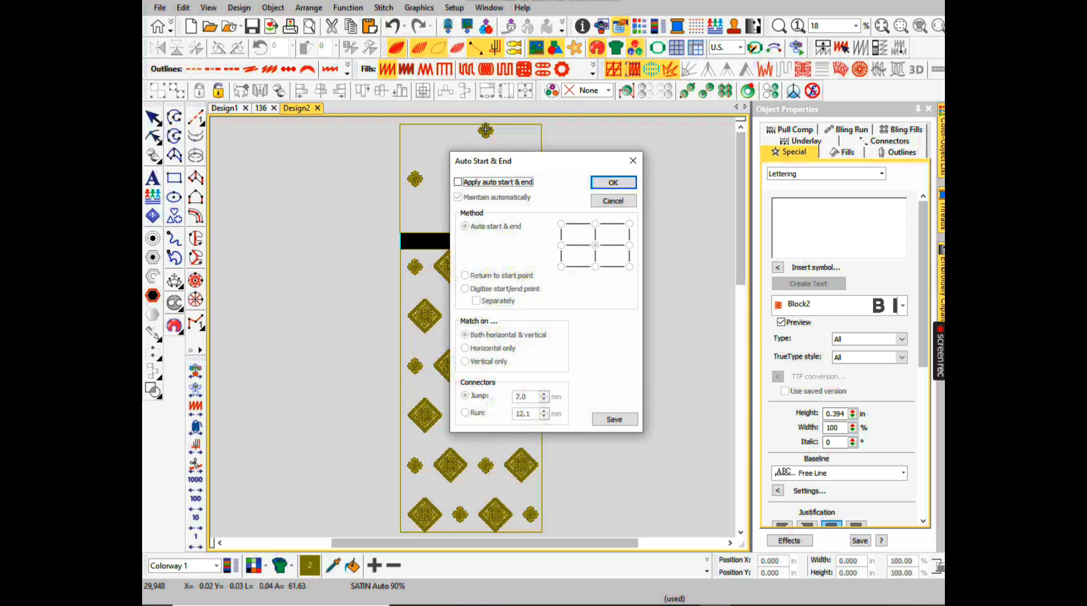
{"action": "left_click", "coordinate": [633, 160]}
{"action": "left_click", "coordinate": [159, 8]}
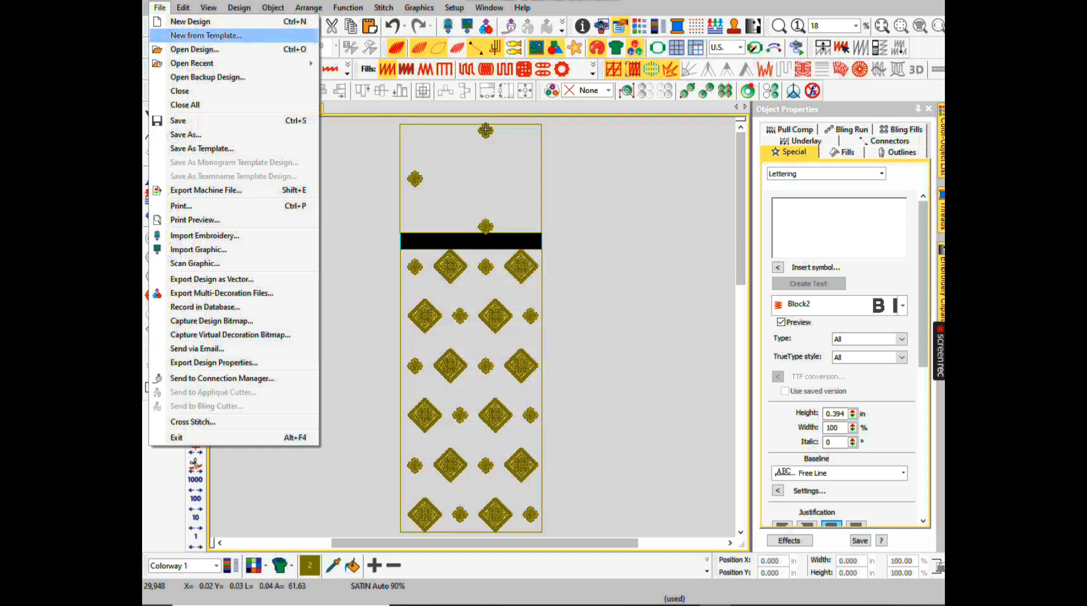
{"action": "key", "text": "Escape"}
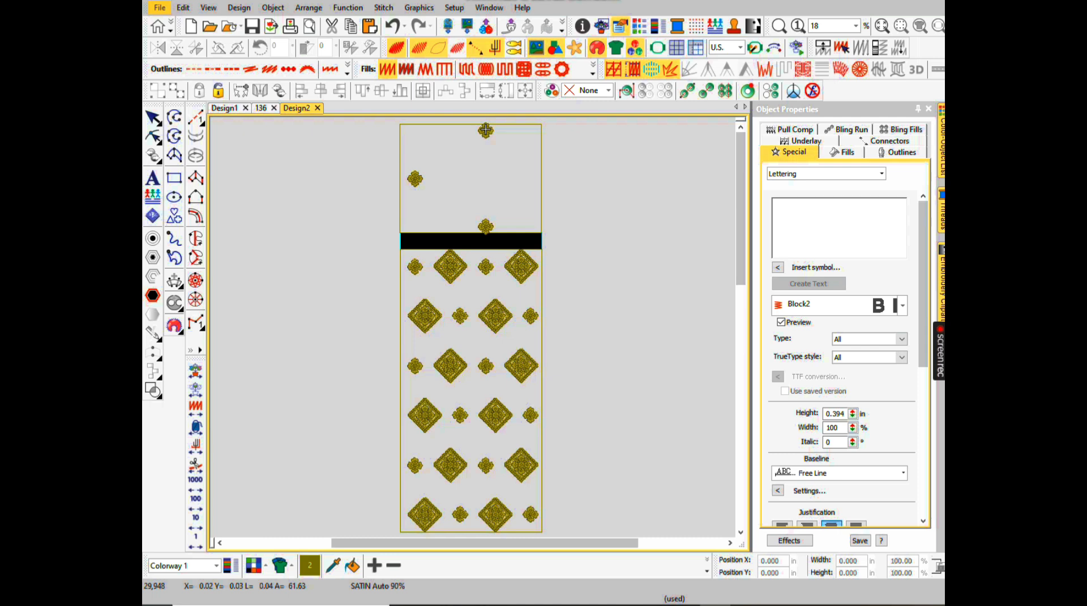
{"action": "key", "text": "Escape"}
{"action": "key", "text": "Escape"}
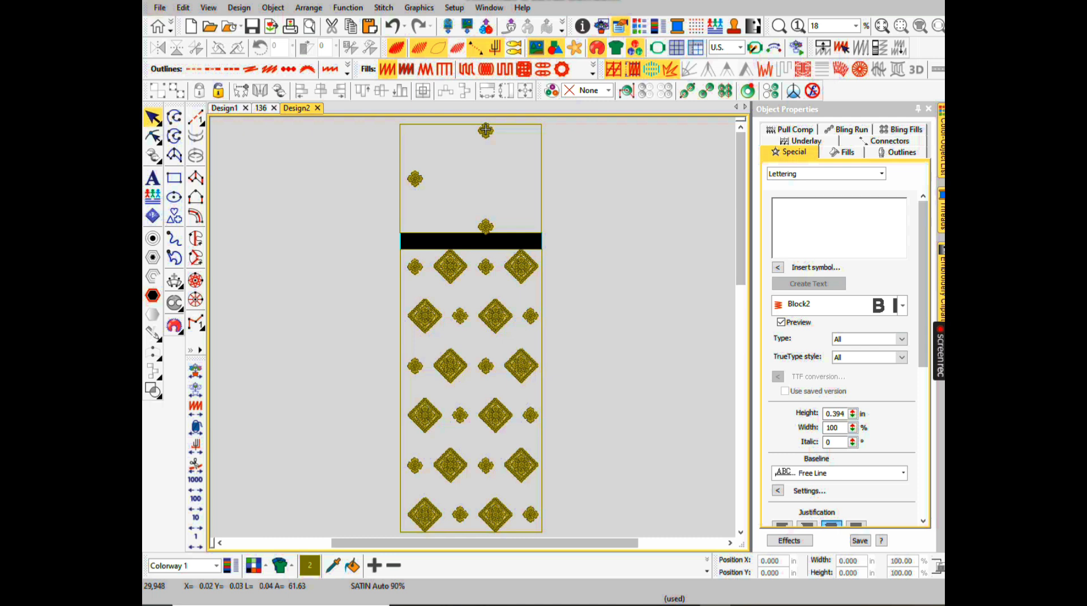
Try to apply Auto Start & End at the design's lower-right corner and check the first and last stitch positions
{"action": "key", "text": "alt+shift+s"}
{"action": "key", "text": "Return"}
{"action": "key", "text": "alt+shift+e"}
{"action": "left_click", "coordinate": [458, 181]}
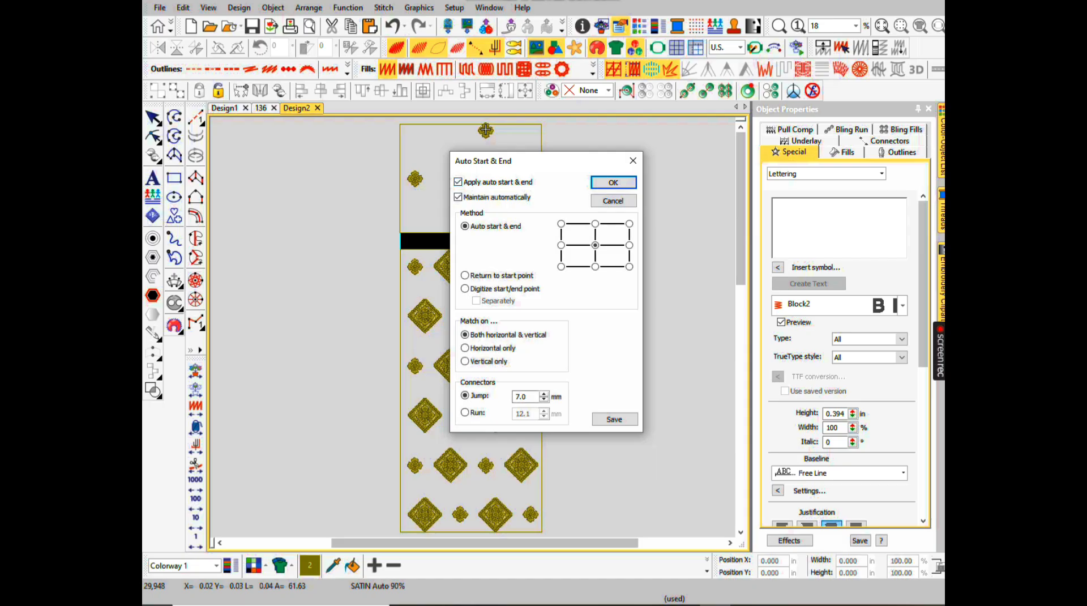
{"action": "left_click", "coordinate": [629, 266]}
{"action": "left_click", "coordinate": [613, 183]}
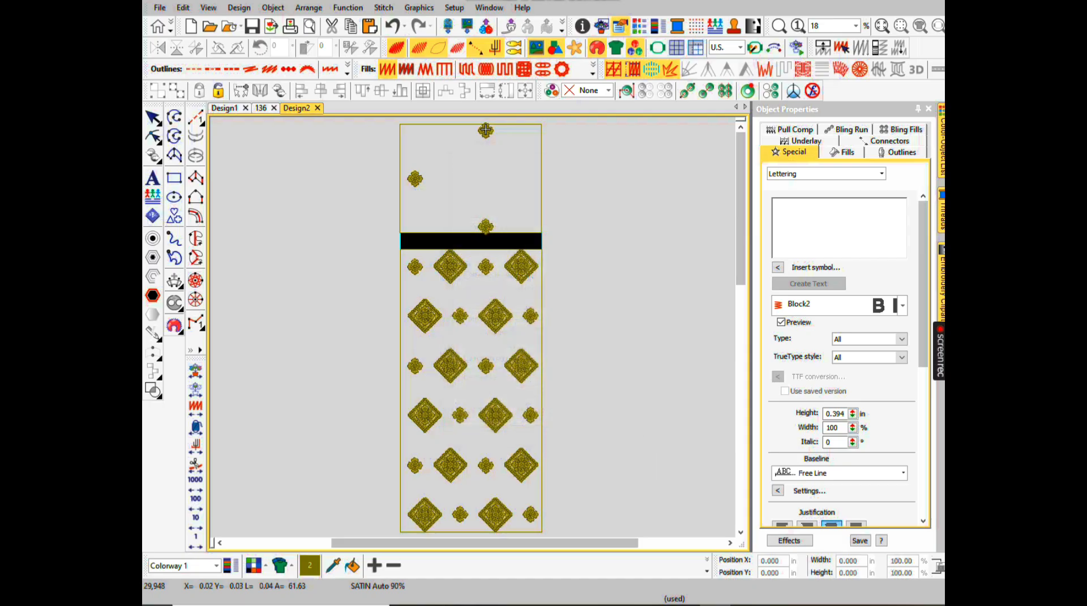
{"action": "key", "text": "Home"}
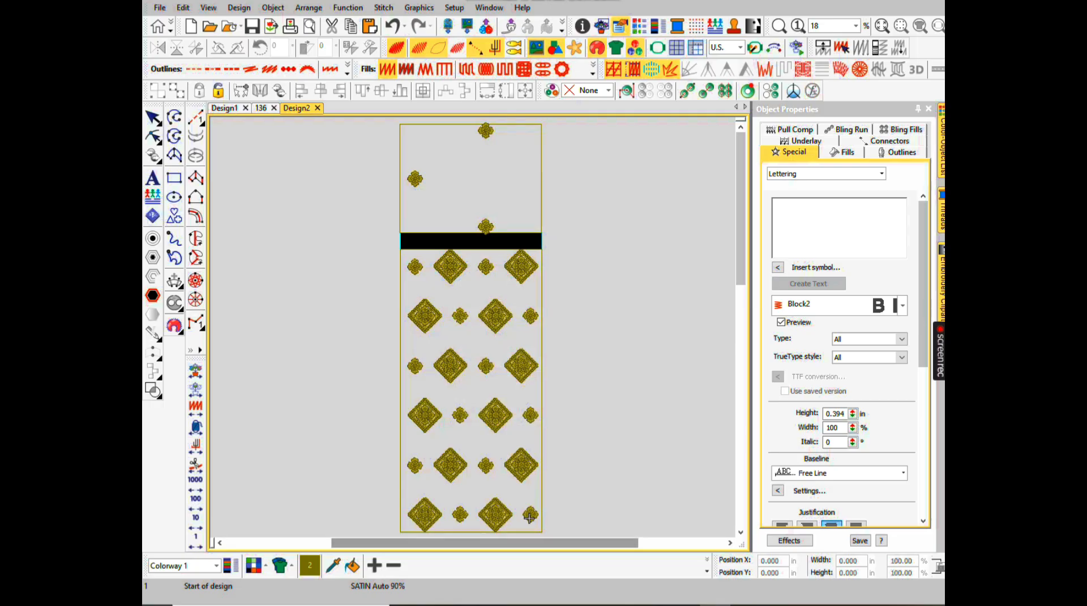
{"action": "key", "text": "End"}
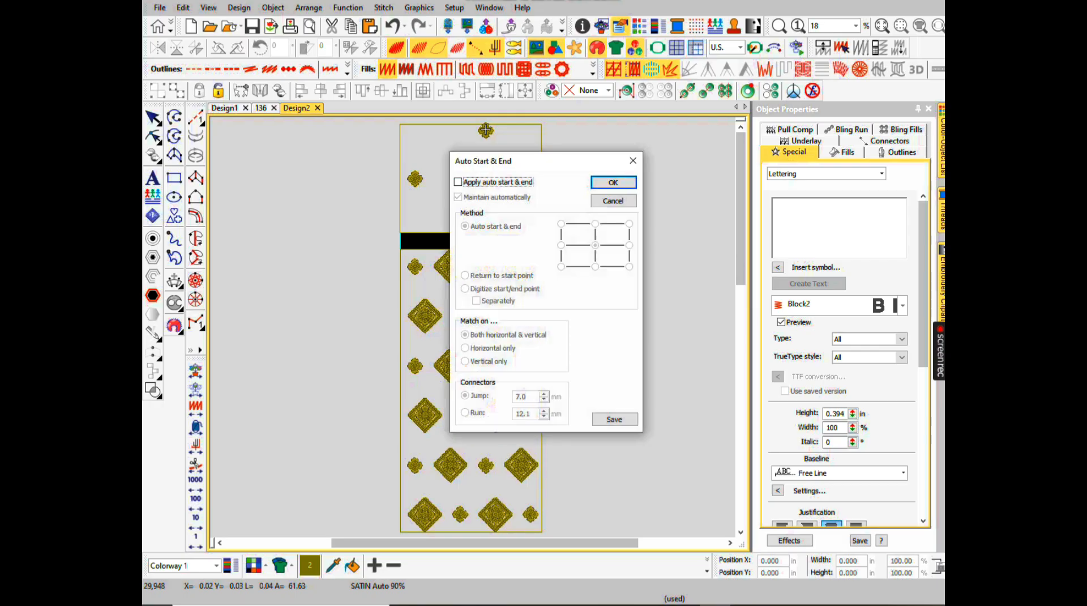
Apply automatically maintained Auto Start & End to Design2 at the lower-right corner of the design
{"action": "key", "text": "space"}
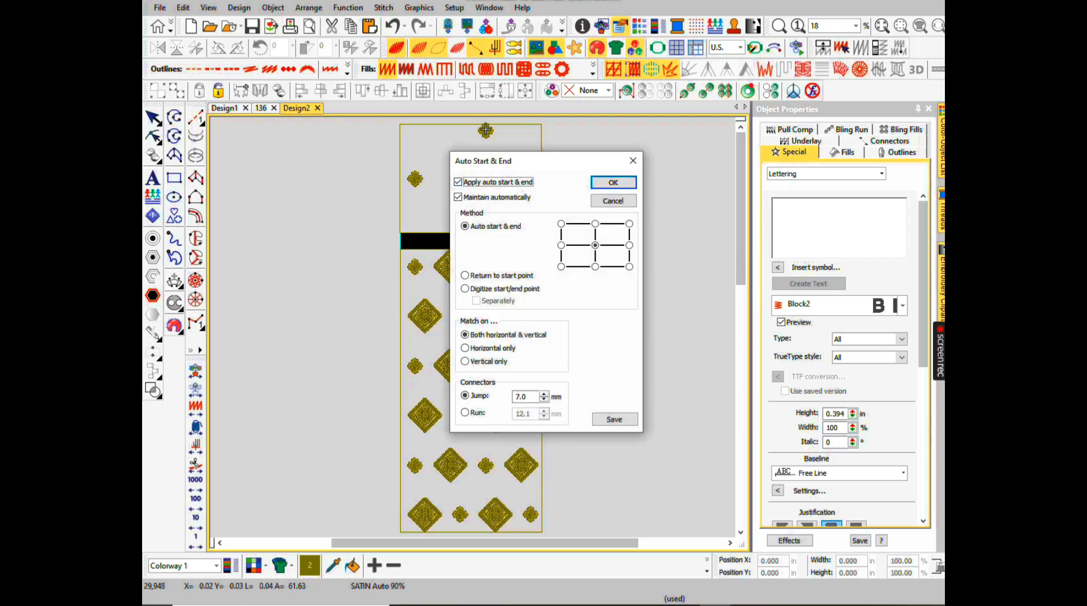
{"action": "left_click", "coordinate": [629, 266]}
{"action": "key", "text": "Return"}
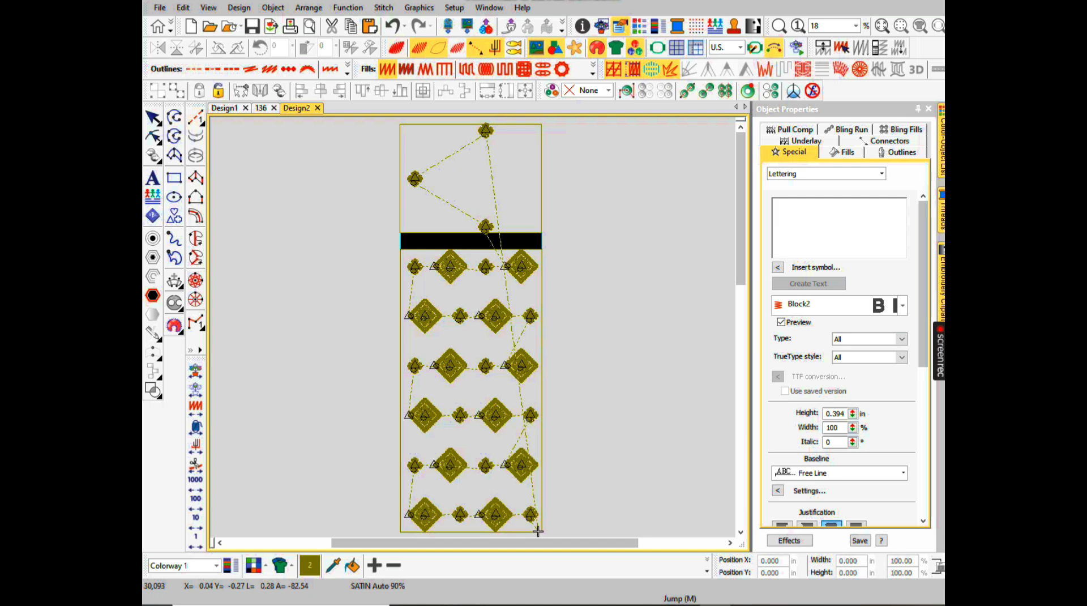
Add the lettering "press 4" above "lets fixed it" in Design1 and return to Design2
{"action": "key", "text": "ctrl+Tab"}
{"action": "left_click", "coordinate": [818, 220]}
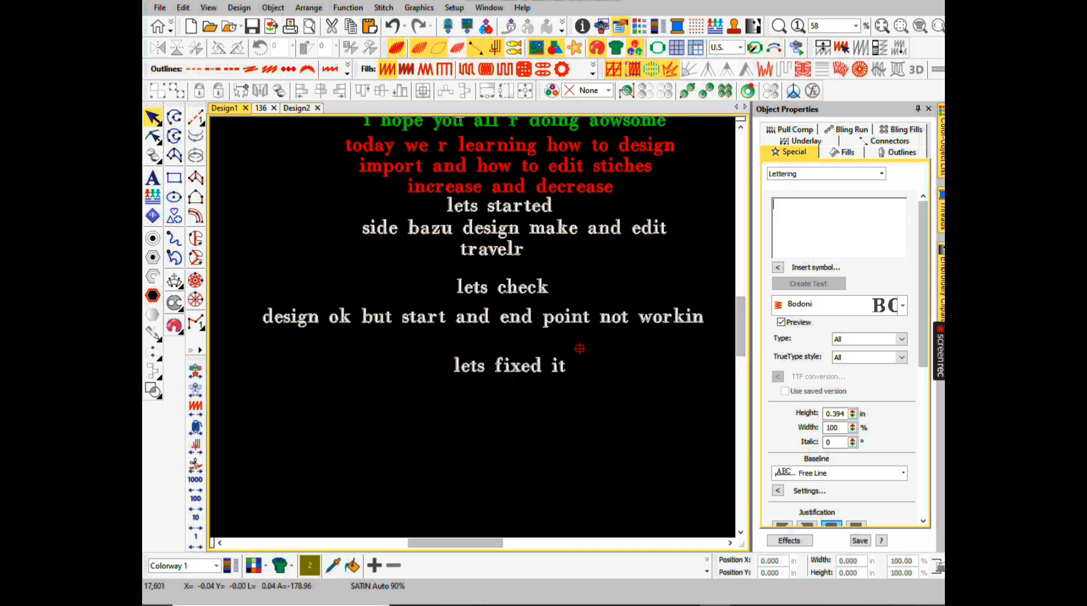
{"action": "type", "text": "press "}
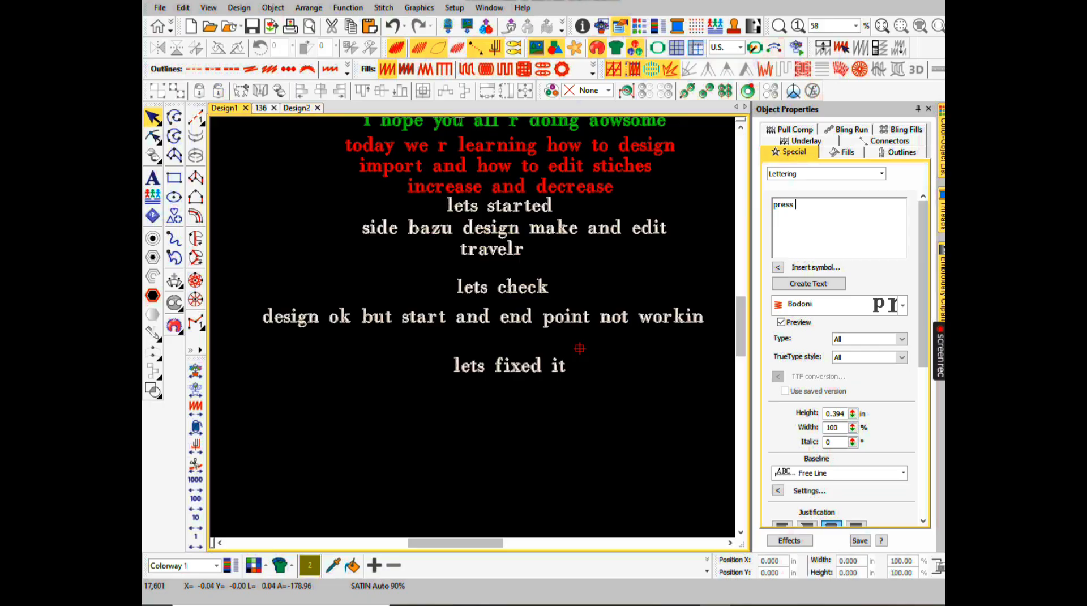
{"action": "type", "text": "4"}
{"action": "left_click", "coordinate": [809, 283]}
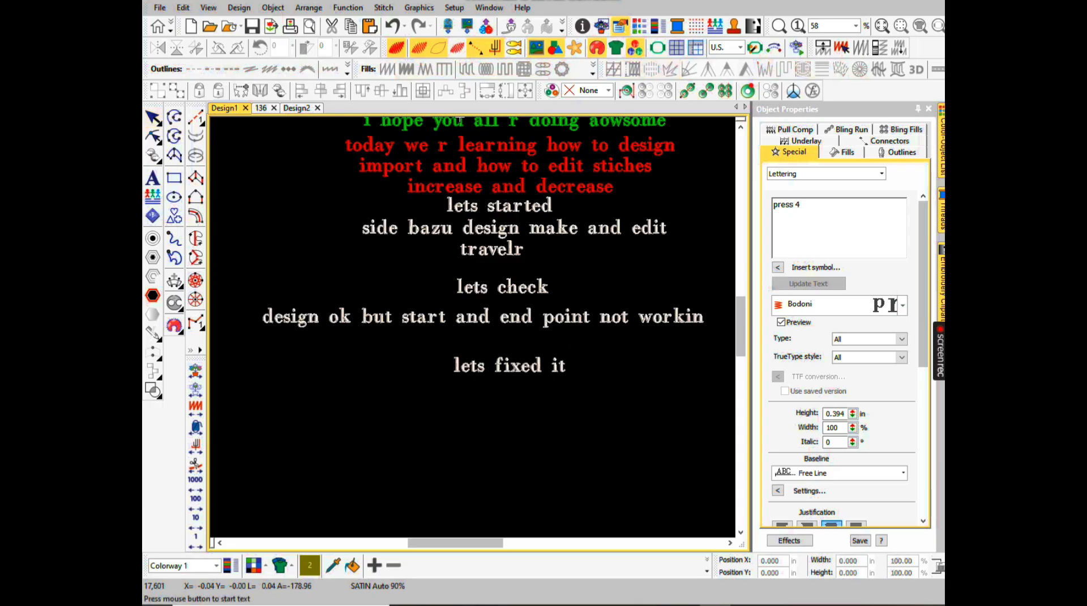
{"action": "left_click", "coordinate": [580, 348]}
{"action": "key", "text": "Return"}
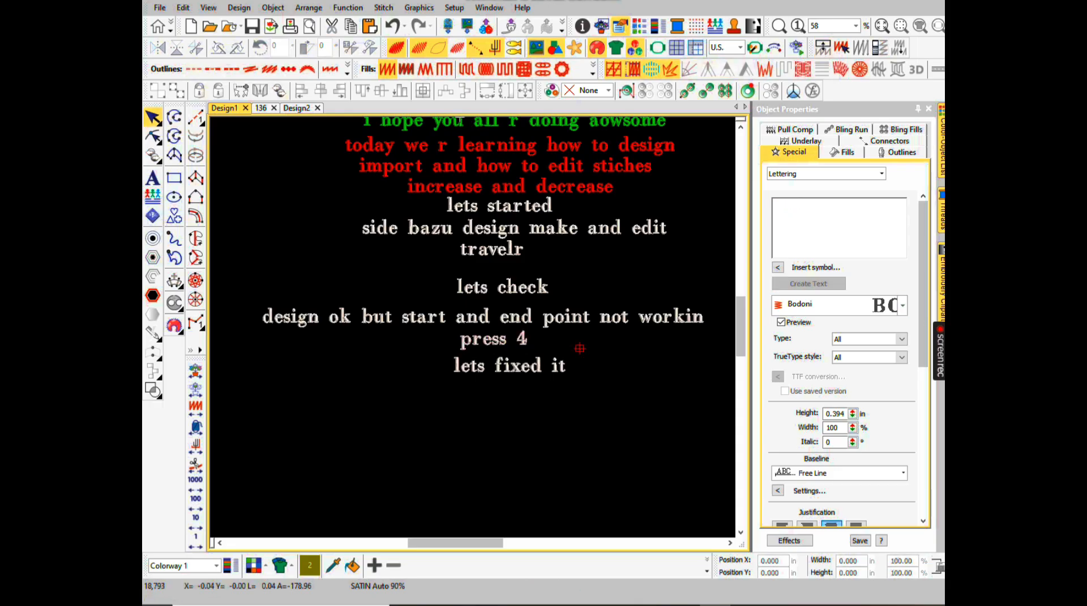
{"action": "key", "text": "ctrl+Tab"}
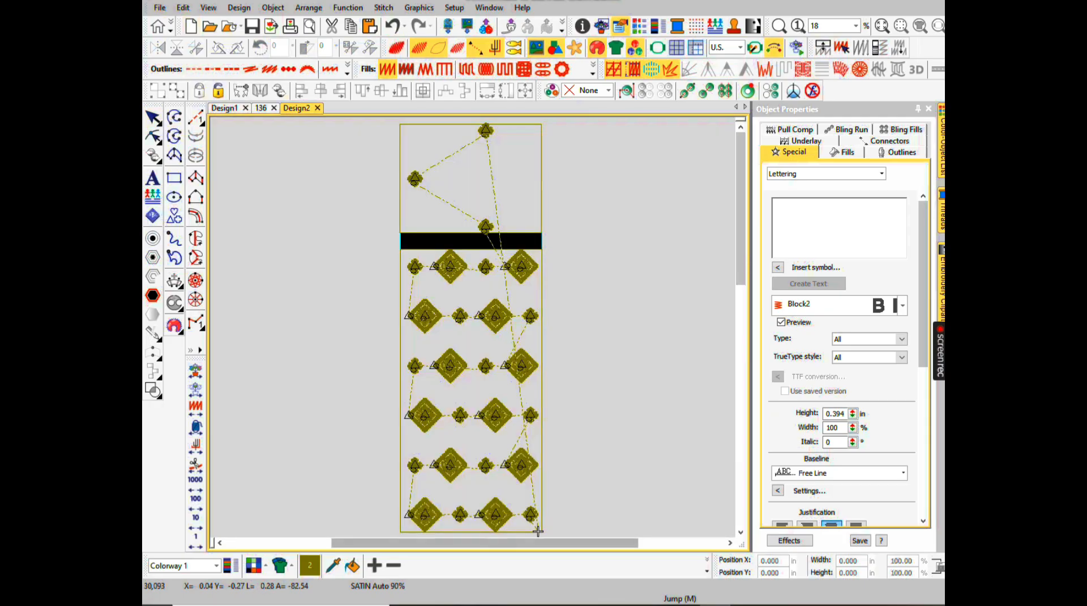
Start saving Design2 under a new name and enter "desin1" as the EMB file name
{"action": "key", "text": "alt+f"}
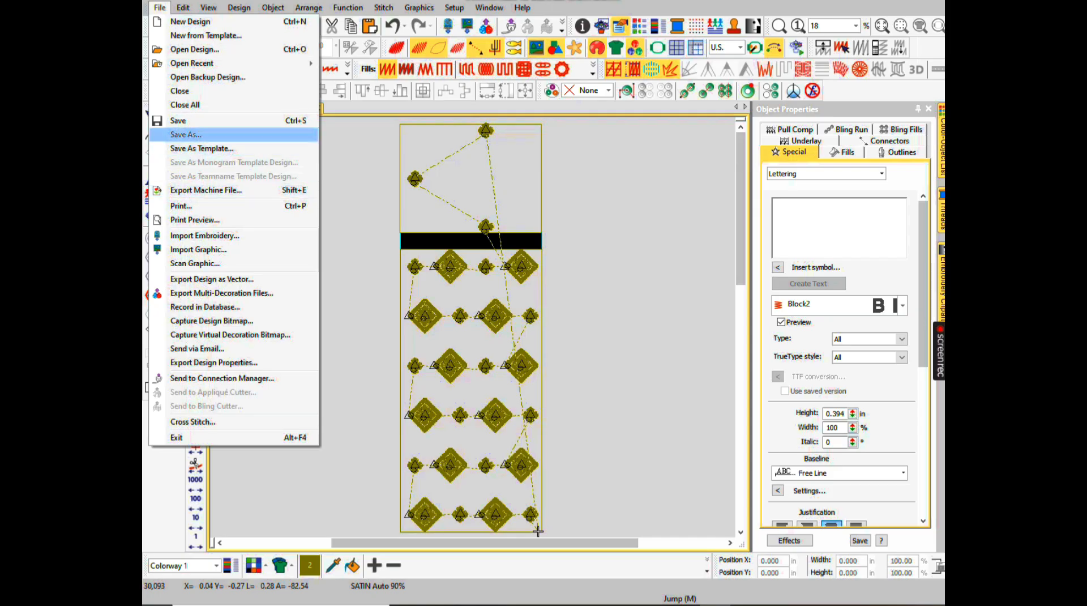
{"action": "left_click", "coordinate": [185, 135]}
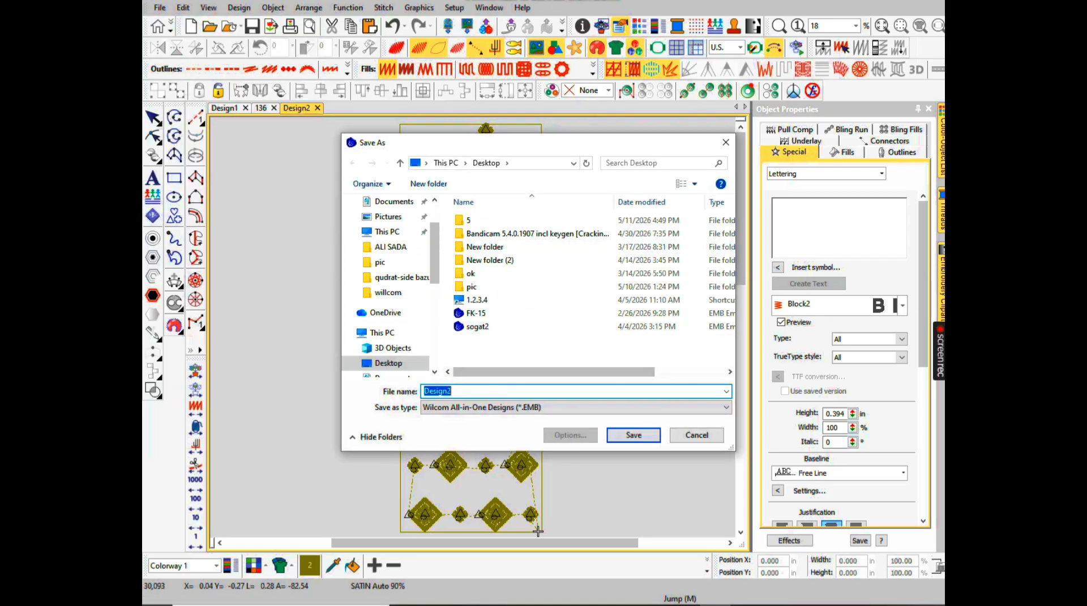
{"action": "key", "text": "BackSpace"}
{"action": "type", "text": "to"}
{"action": "key", "text": "BackSpace"}
{"action": "key", "text": "BackSpace"}
{"action": "type", "text": "d"}
{"action": "type", "text": "esind"}
{"action": "key", "text": "BackSpace"}
{"action": "key", "text": "BackSpace"}
{"action": "type", "text": "1"}
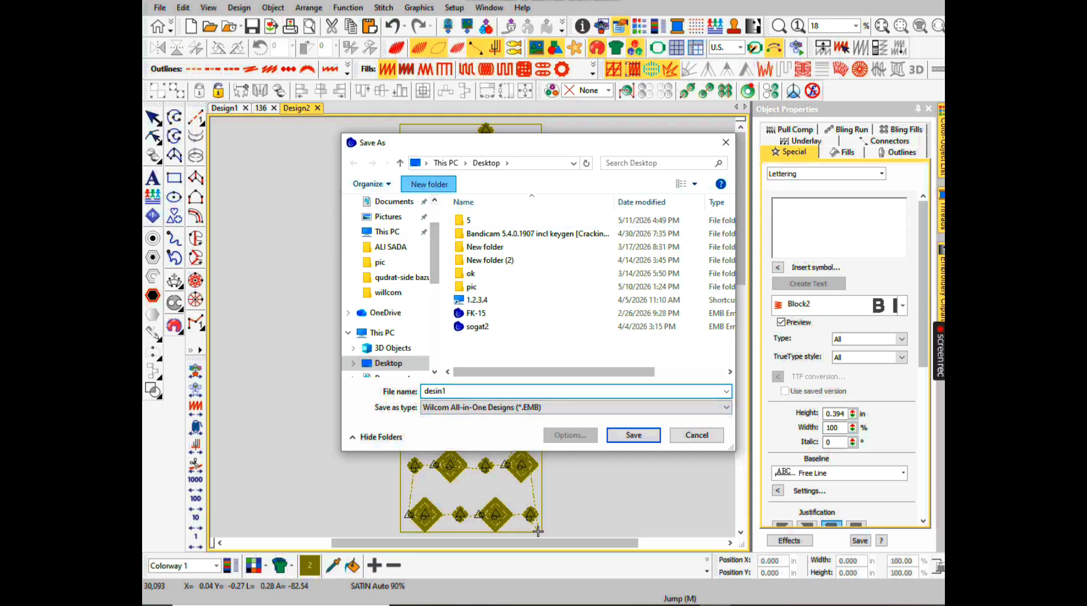
Create a desktop folder named "letest" and save the desin1 file in it
{"action": "left_click", "coordinate": [429, 184]}
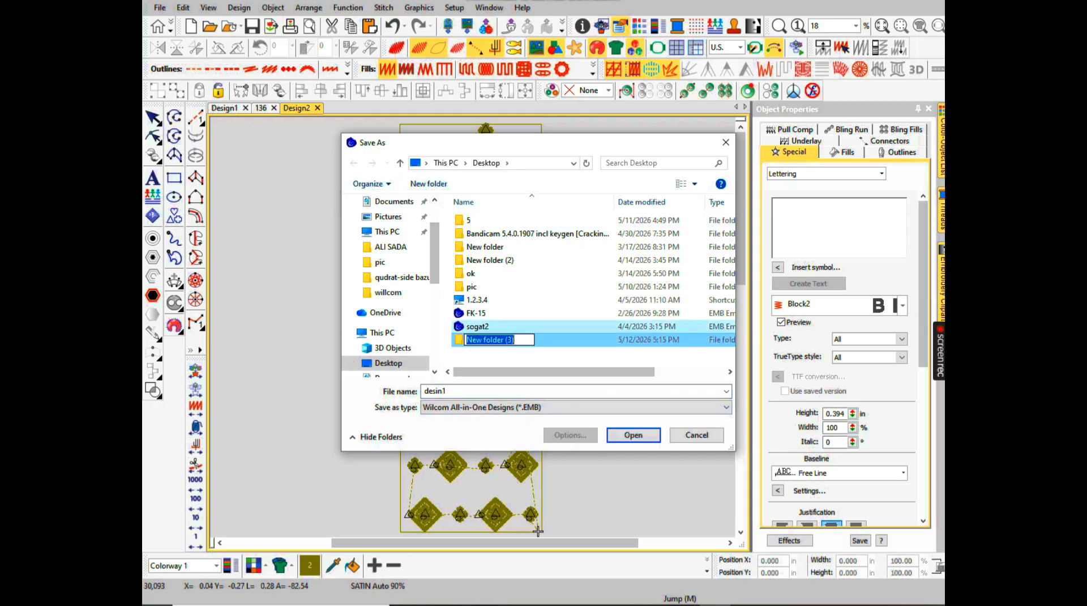
{"action": "type", "text": "lete"}
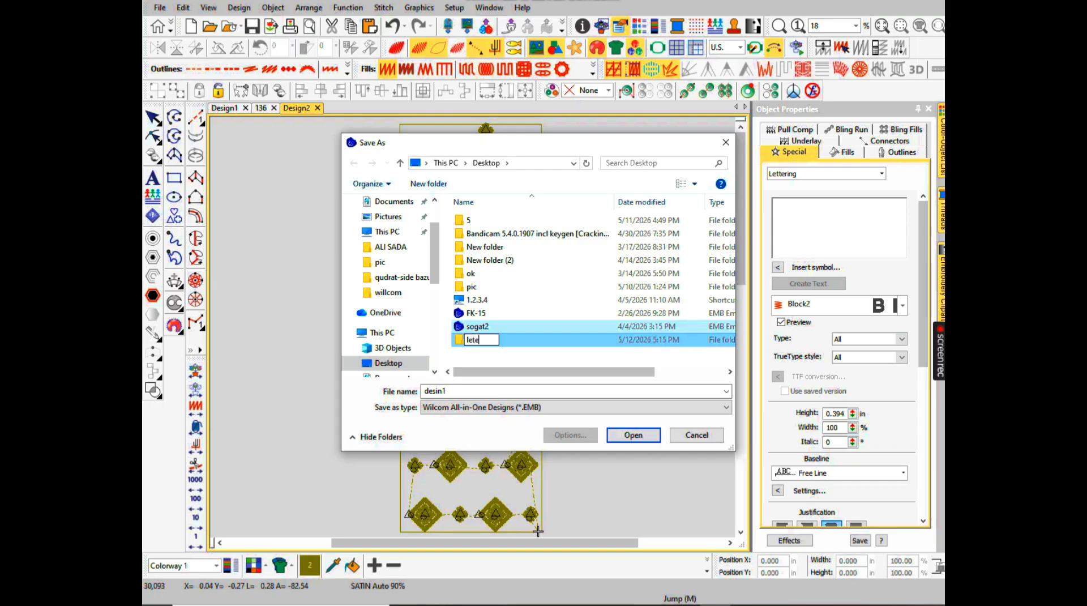
{"action": "type", "text": "st"}
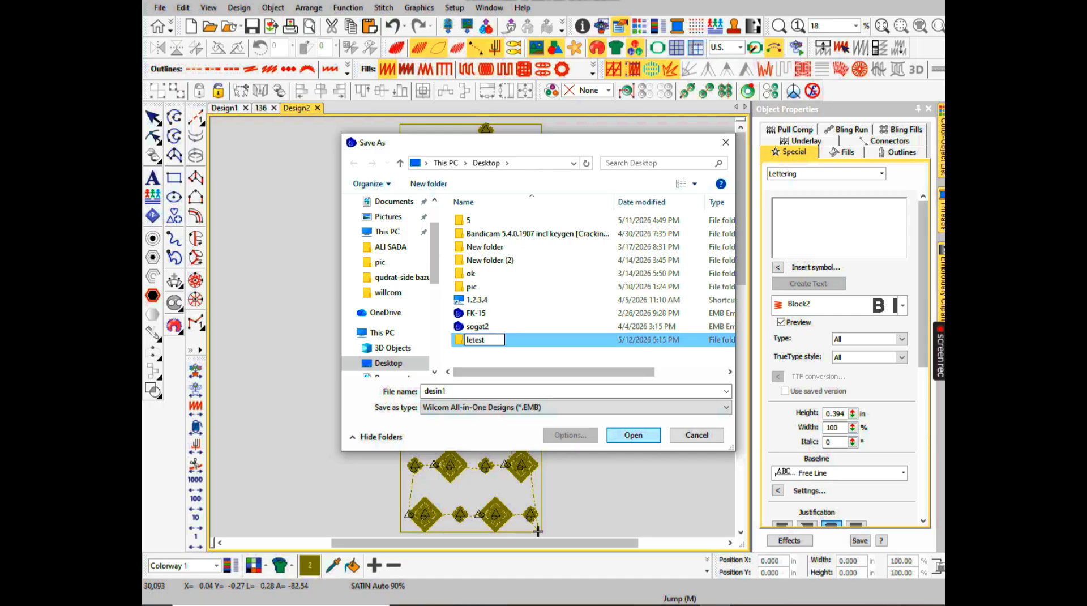
{"action": "key", "text": "Return"}
{"action": "key", "text": "Return"}
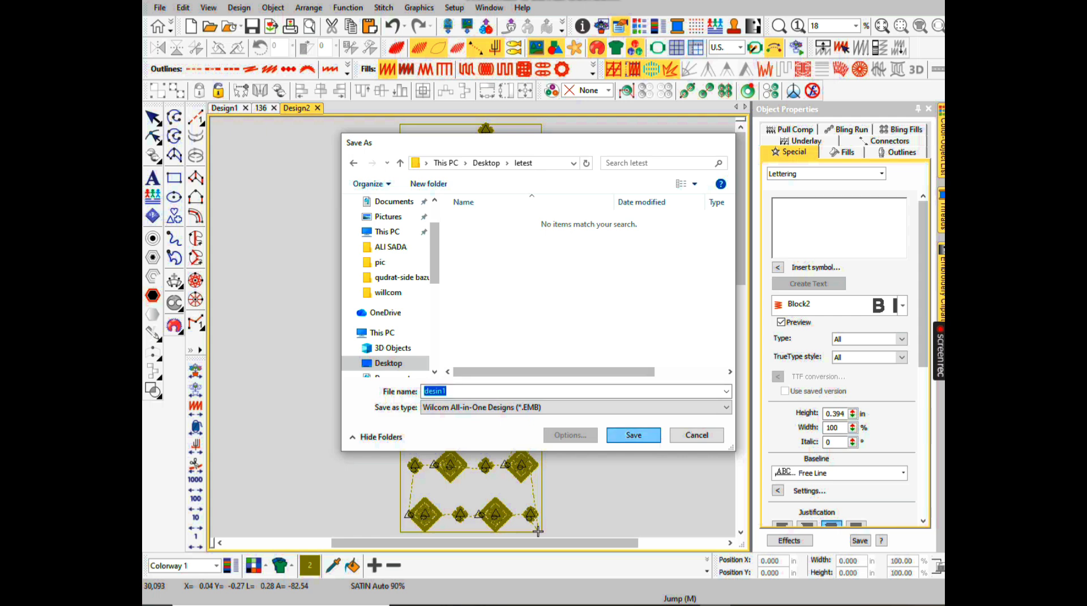
{"action": "key", "text": "Return"}
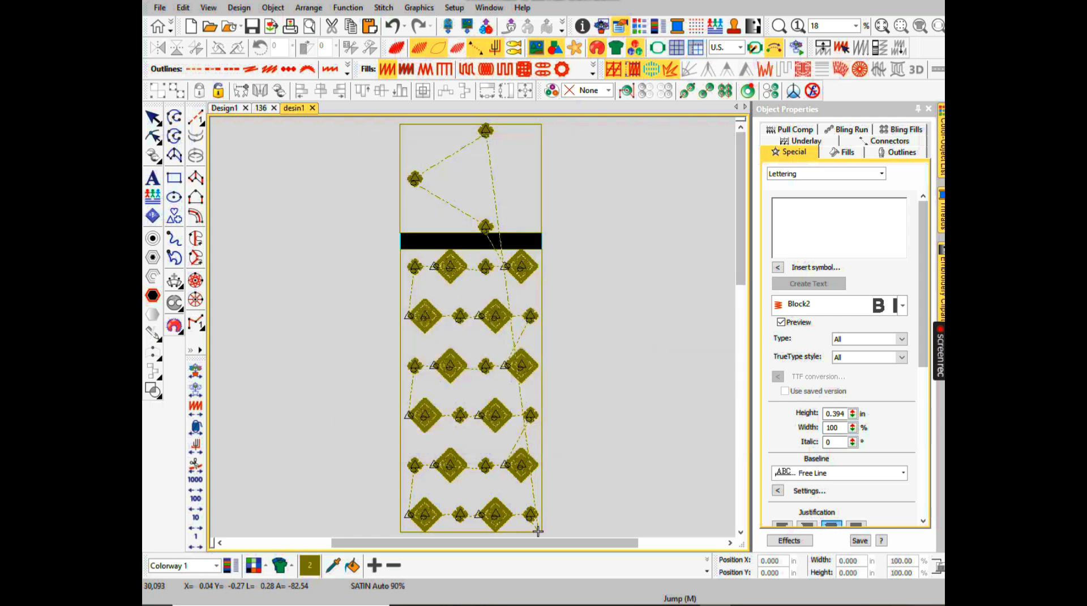
Close the desin1 design, then close design 136 without saving its changes
{"action": "left_click", "coordinate": [312, 108]}
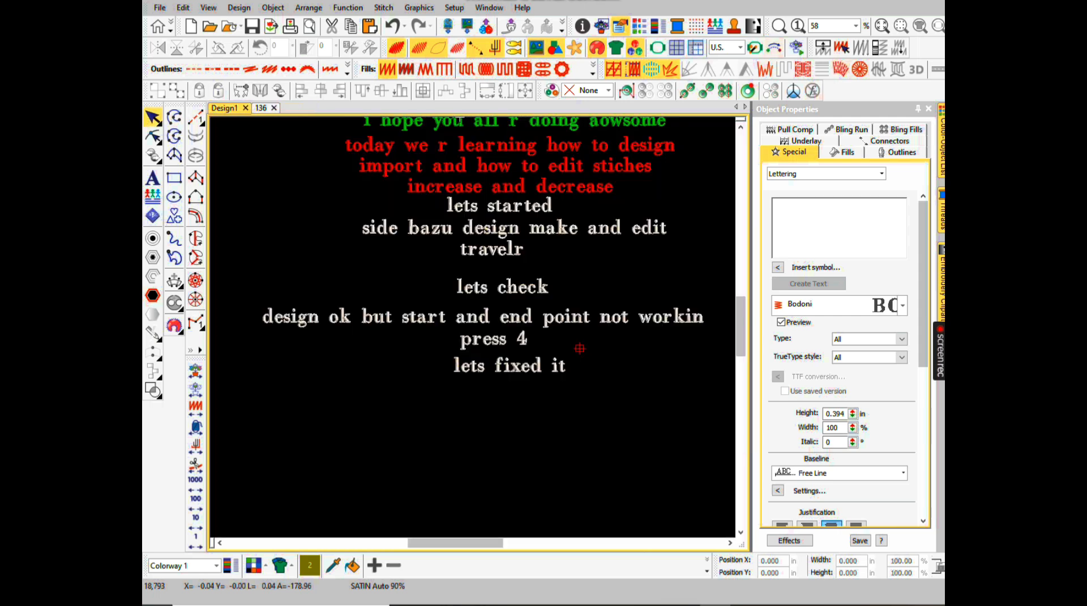
{"action": "left_click", "coordinate": [274, 108]}
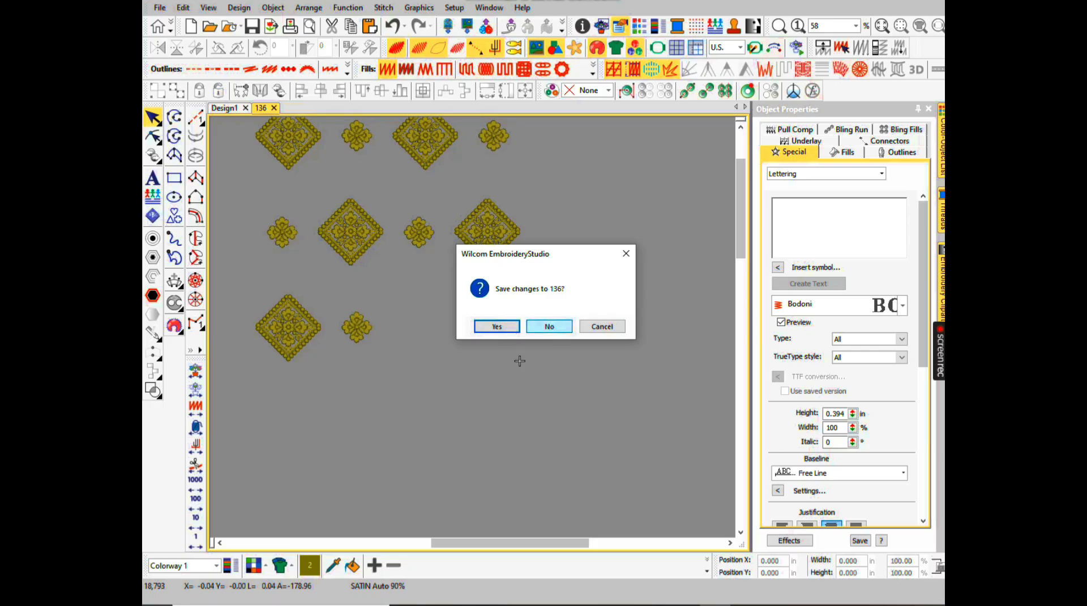
{"action": "left_click", "coordinate": [550, 327]}
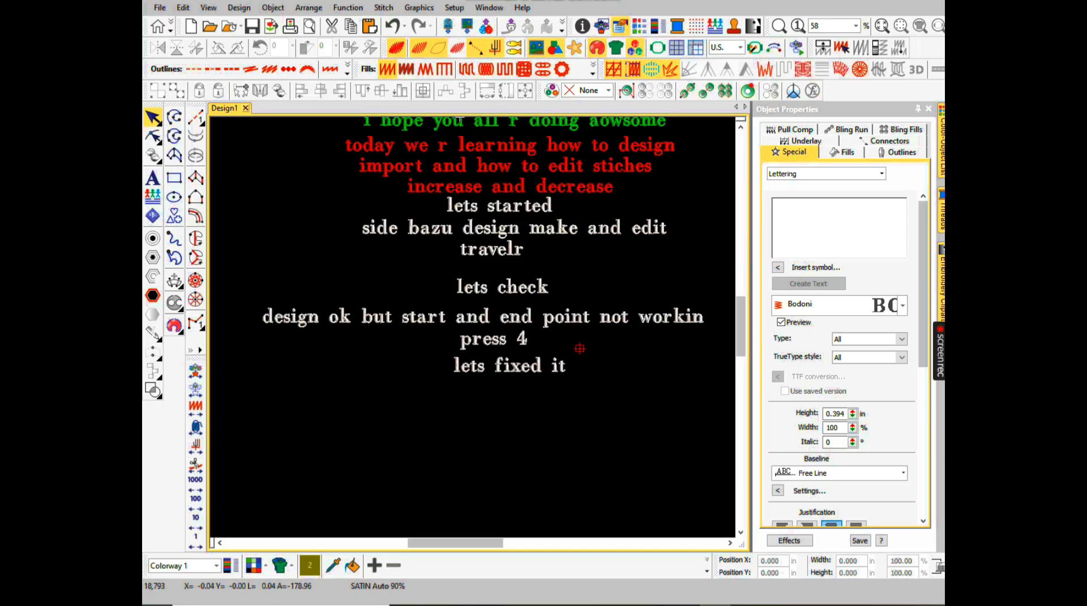
Close Design1, saving its changes as "toturial" in the letest folder, and go to the desktop
{"action": "key", "text": "0"}
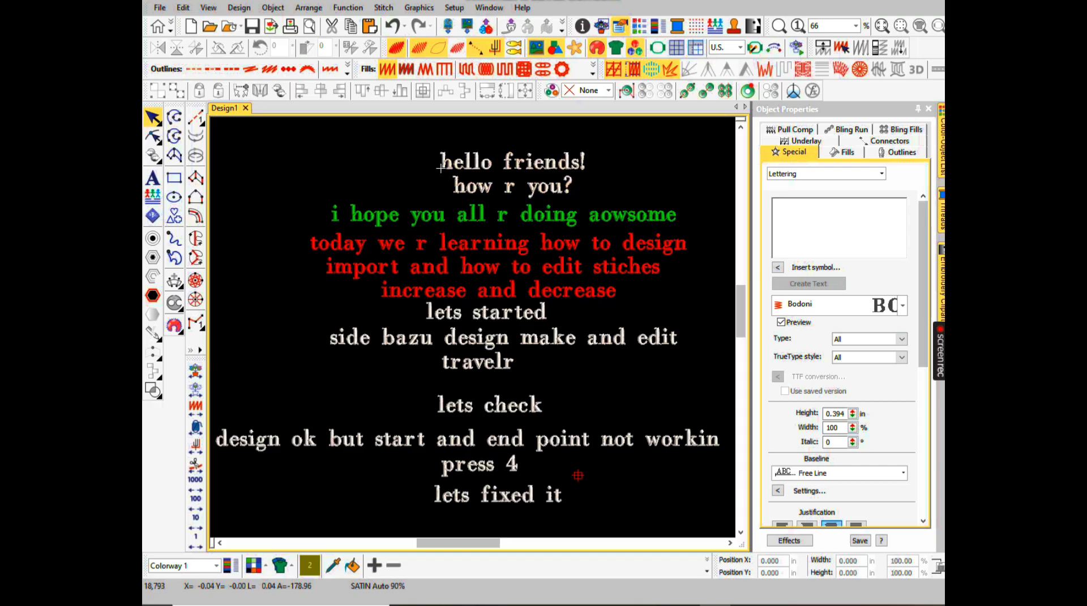
{"action": "left_click", "coordinate": [245, 107]}
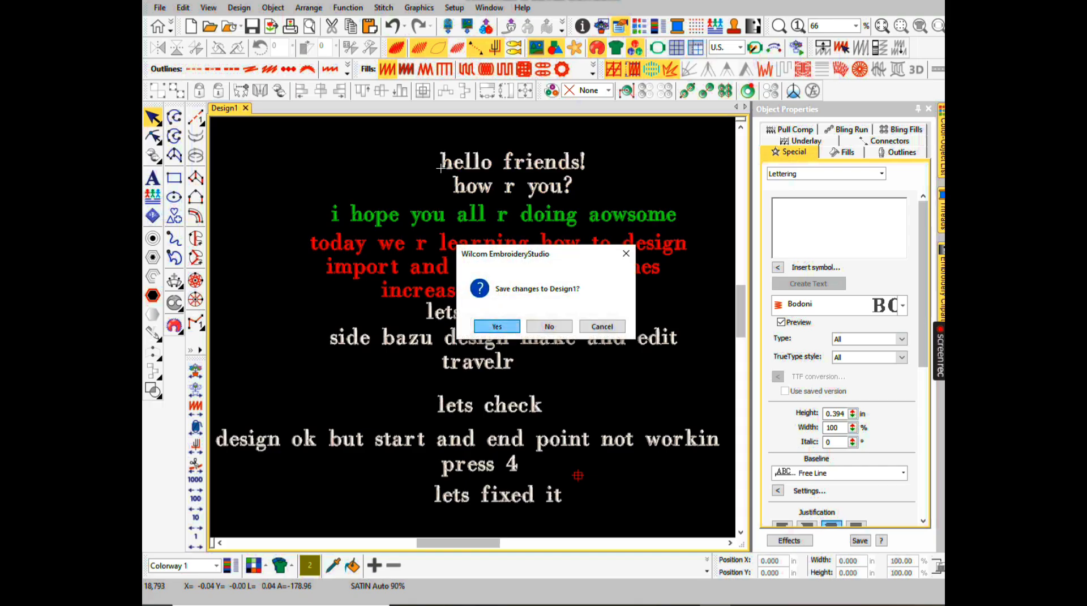
{"action": "left_click", "coordinate": [498, 325]}
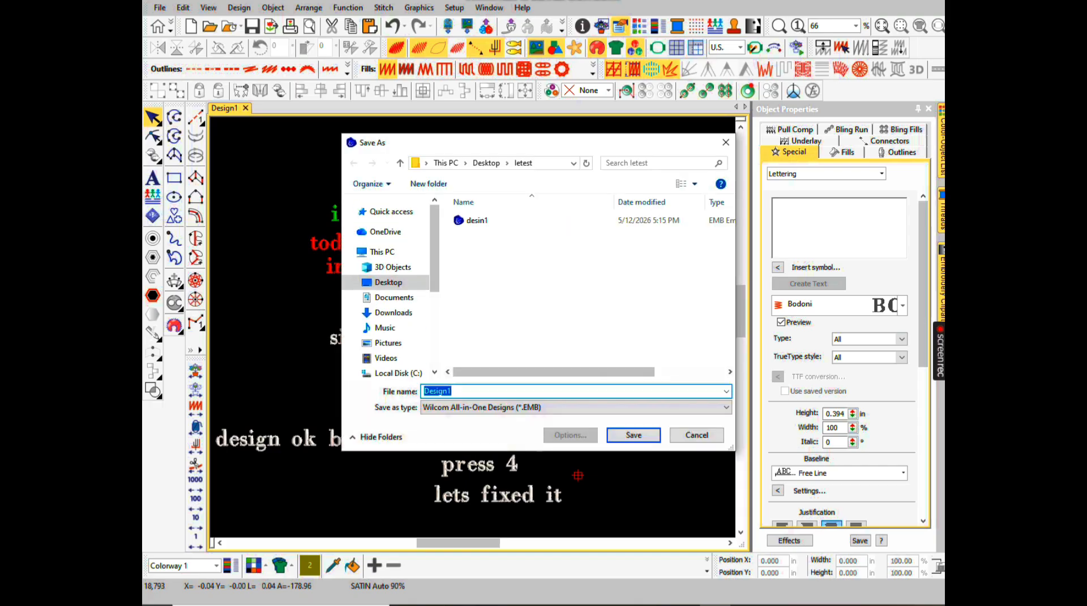
{"action": "type", "text": "t"}
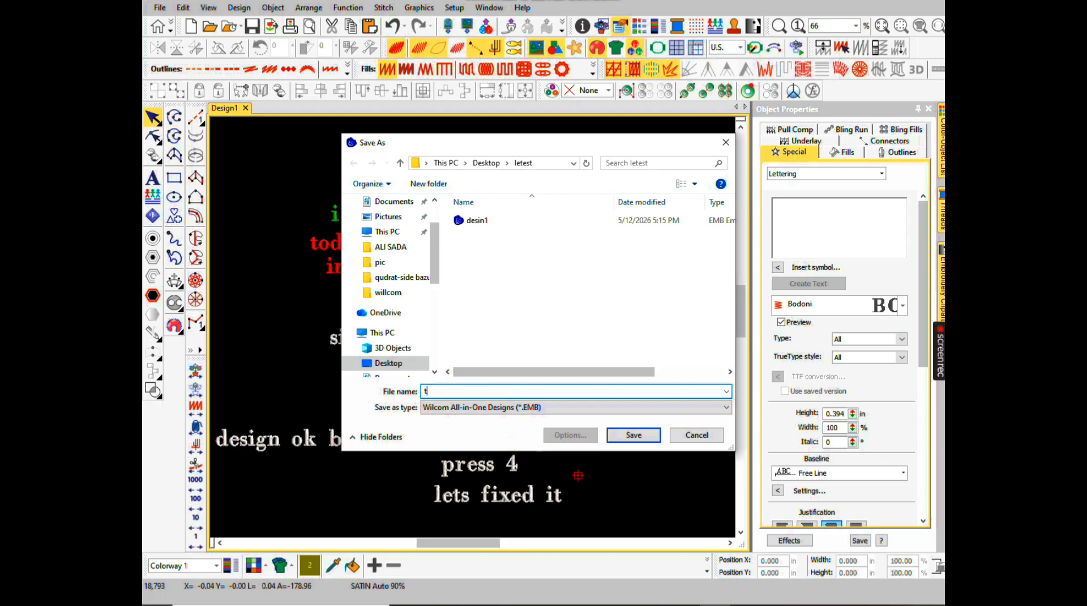
{"action": "type", "text": "oturial"}
{"action": "key", "text": "Return"}
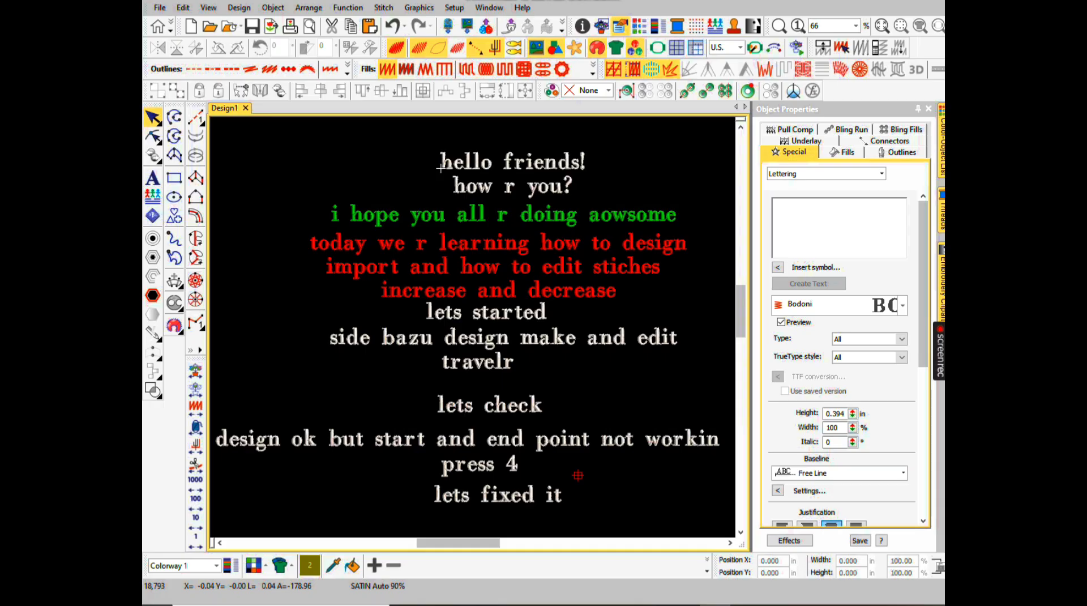
{"action": "key", "text": "ctrl+F4"}
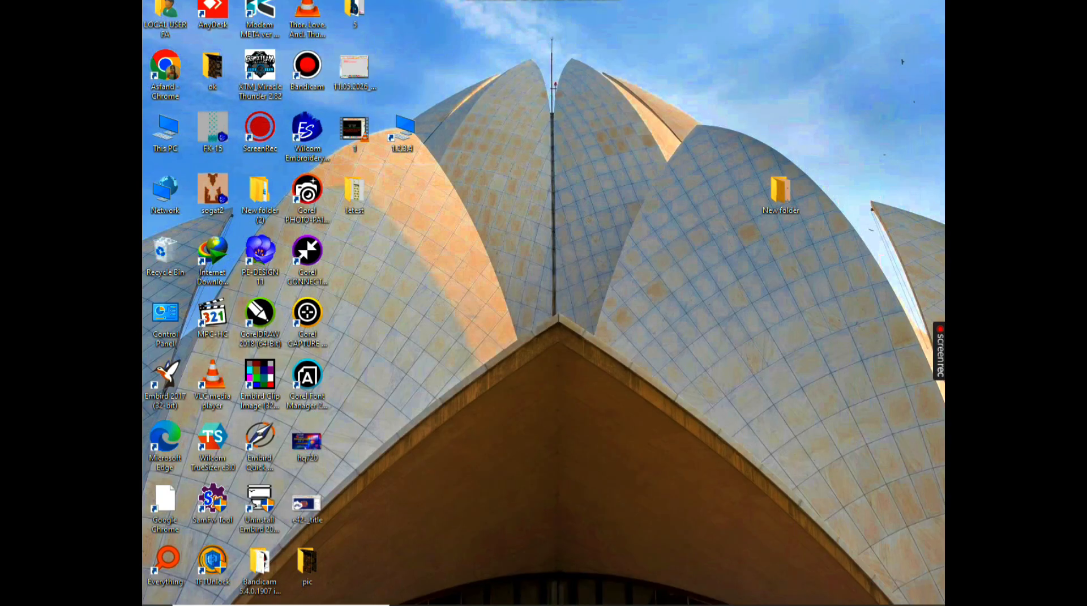
Move the letest folder to the middle of the desktop, open it and show its two designs as extra large icons
{"action": "left_click_drag", "start_coordinate": [355, 191], "coordinate": [591, 318]}
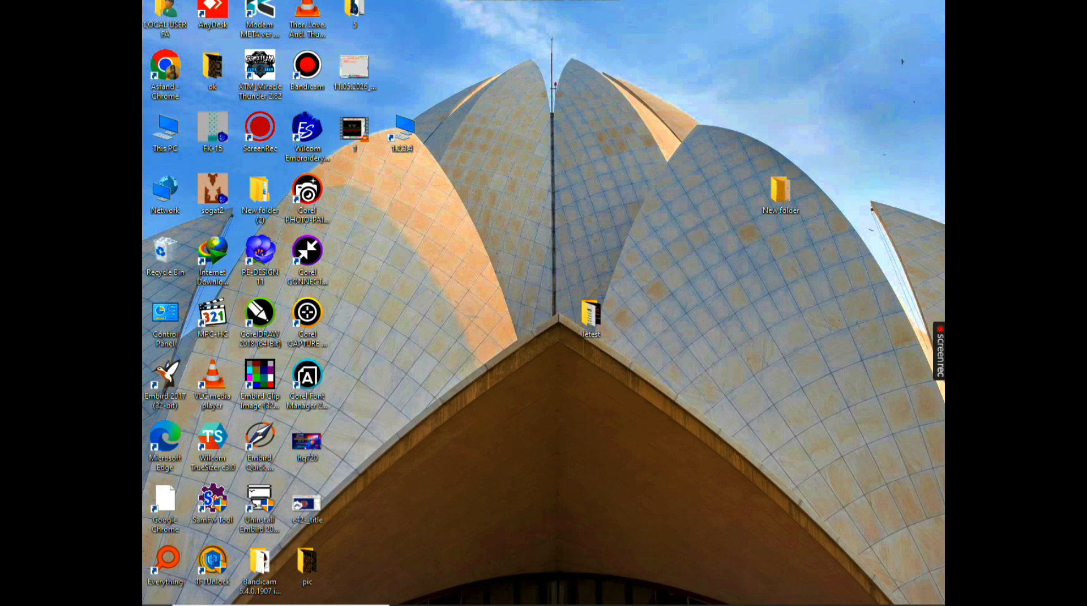
{"action": "double_click", "coordinate": [591, 317]}
{"action": "right_click", "coordinate": [335, 123]}
{"action": "mouse_move", "coordinate": [373, 133]}
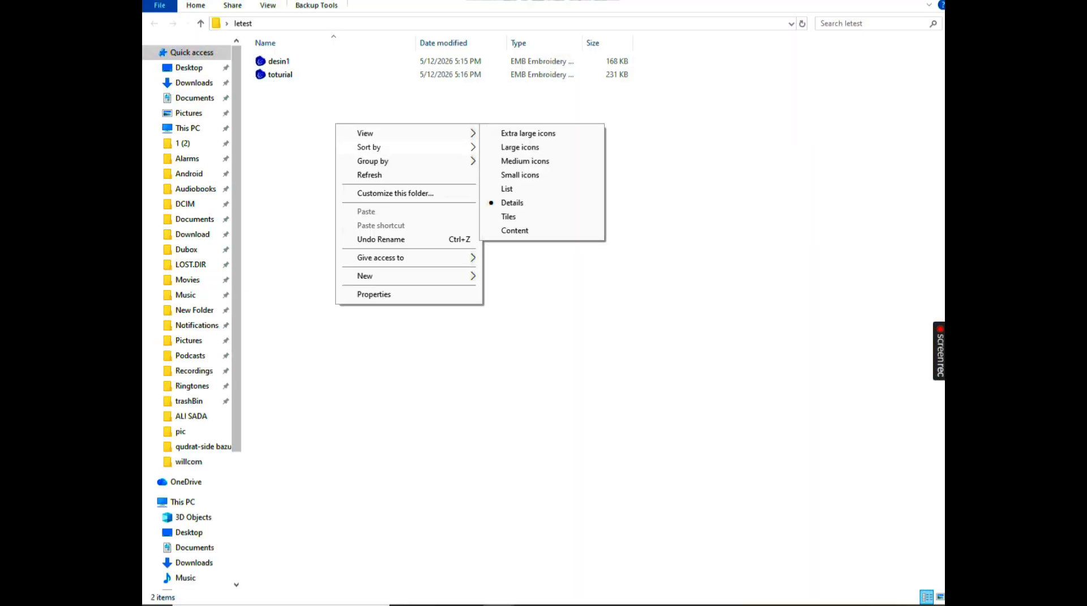
{"action": "left_click", "coordinate": [527, 133]}
{"action": "left_click", "coordinate": [339, 126]}
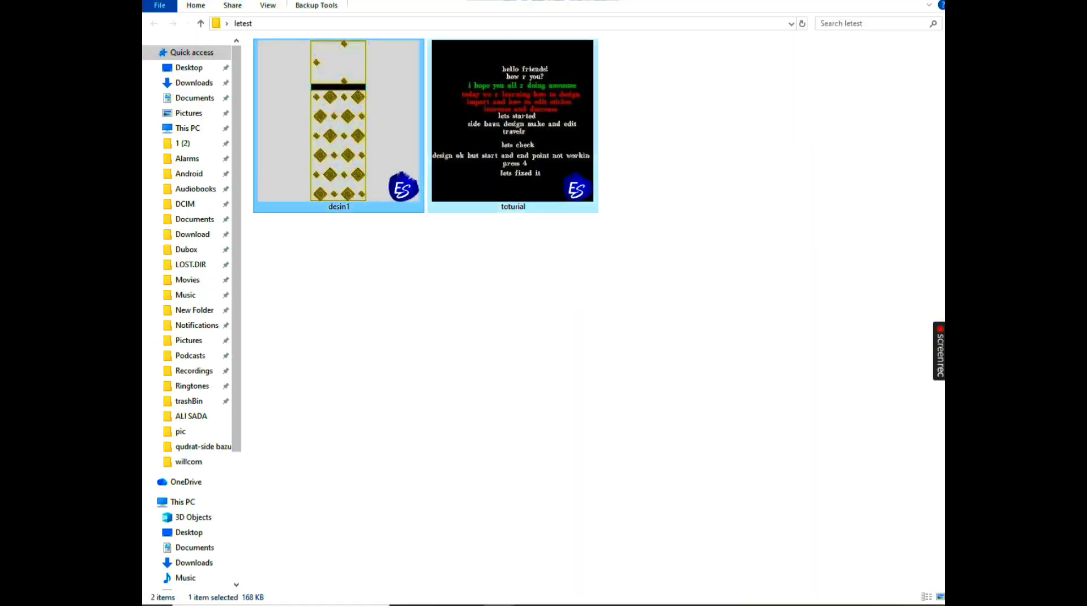
{"action": "left_click", "coordinate": [513, 125]}
Open desin1 in Wilcom EmbroideryStudio and add the lettering "machine formate" in the empty area of the upper panel
{"action": "double_click", "coordinate": [263, 111]}
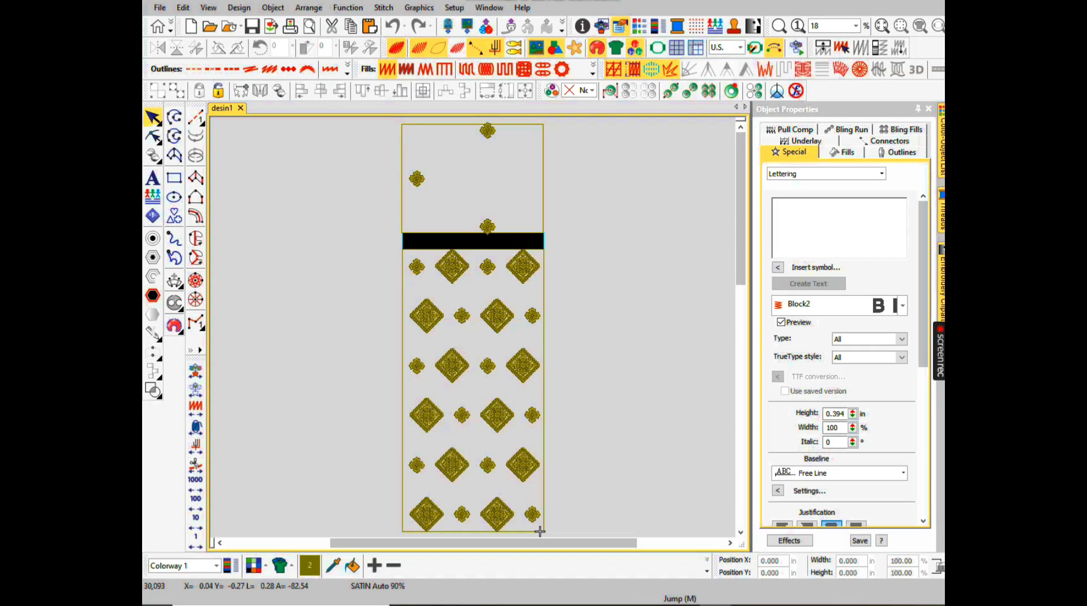
{"action": "type", "text": "ma"}
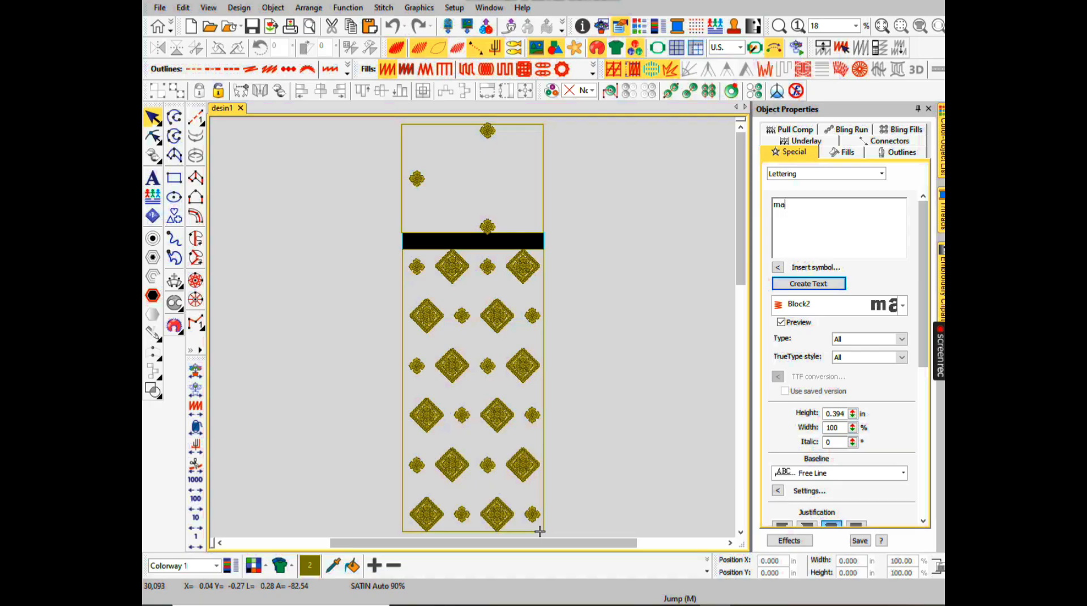
{"action": "type", "text": "chine formate"}
{"action": "key", "text": "Return"}
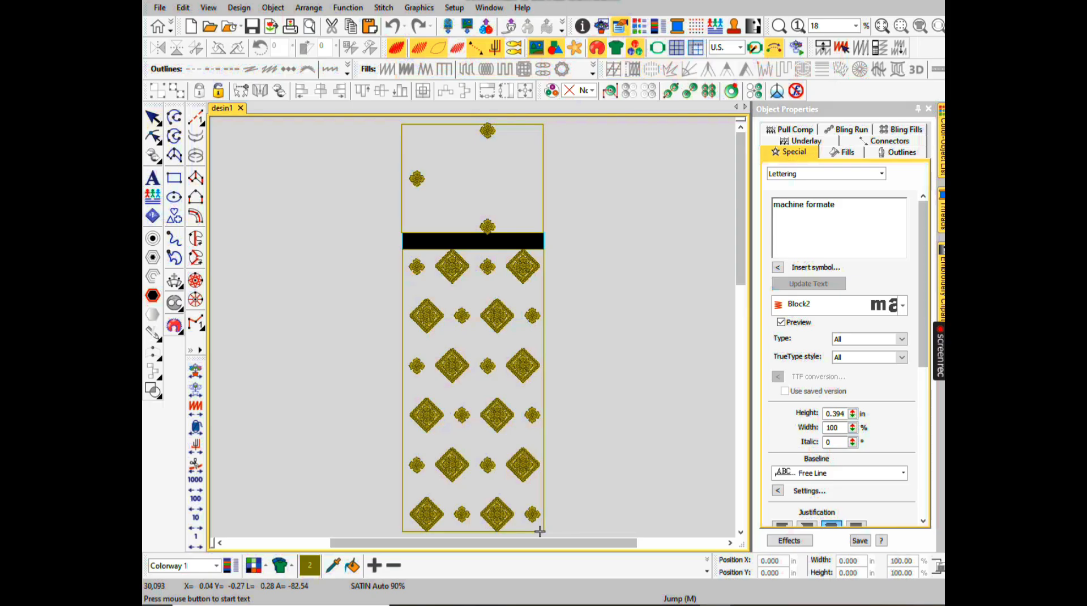
{"action": "left_click", "coordinate": [454, 174]}
{"action": "key", "text": "Return"}
{"action": "key", "text": "Escape"}
Nudge the "machine formate" lettering slightly to the right and paste the motif group from the clipboard
{"action": "scroll", "coordinate": [445, 144], "scroll_direction": "up", "scroll_amount": 5}
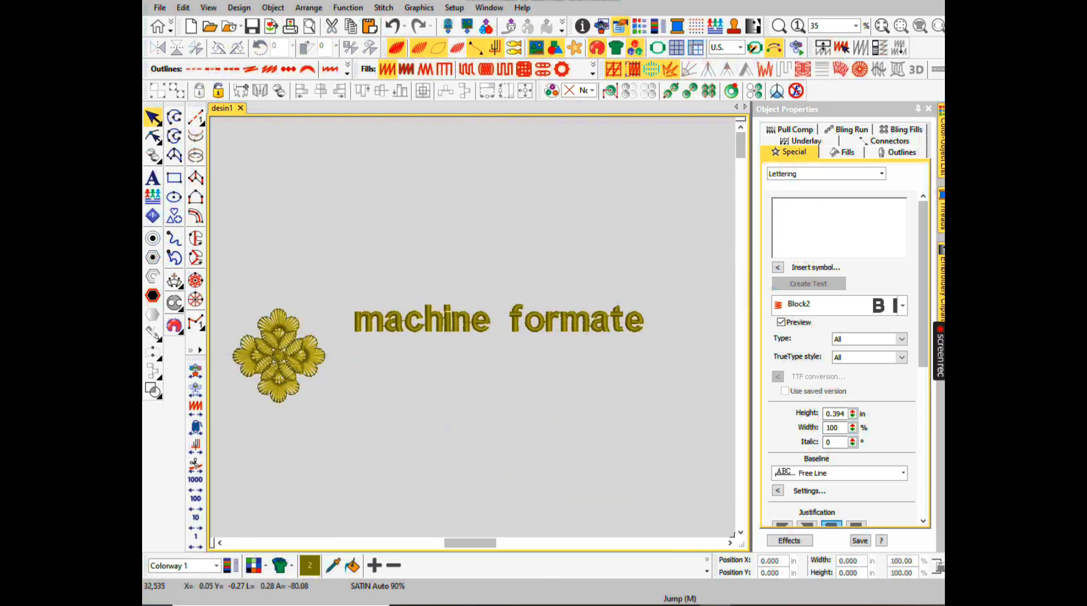
{"action": "scroll", "coordinate": [473, 326], "scroll_direction": "up", "scroll_amount": 2}
{"action": "scroll", "coordinate": [473, 327], "scroll_direction": "down", "scroll_amount": 2}
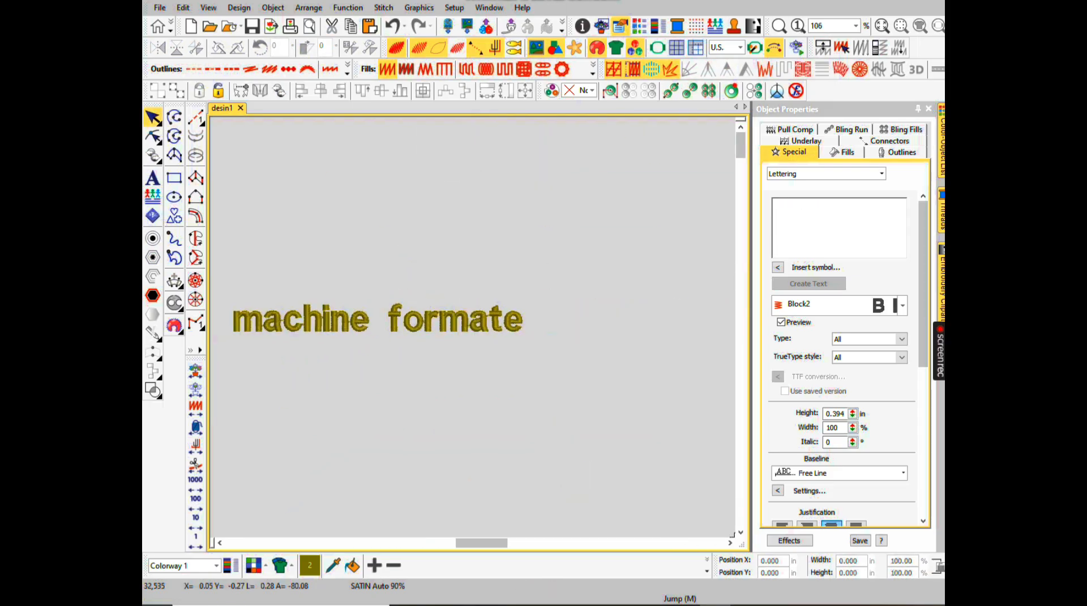
{"action": "left_click", "coordinate": [362, 320]}
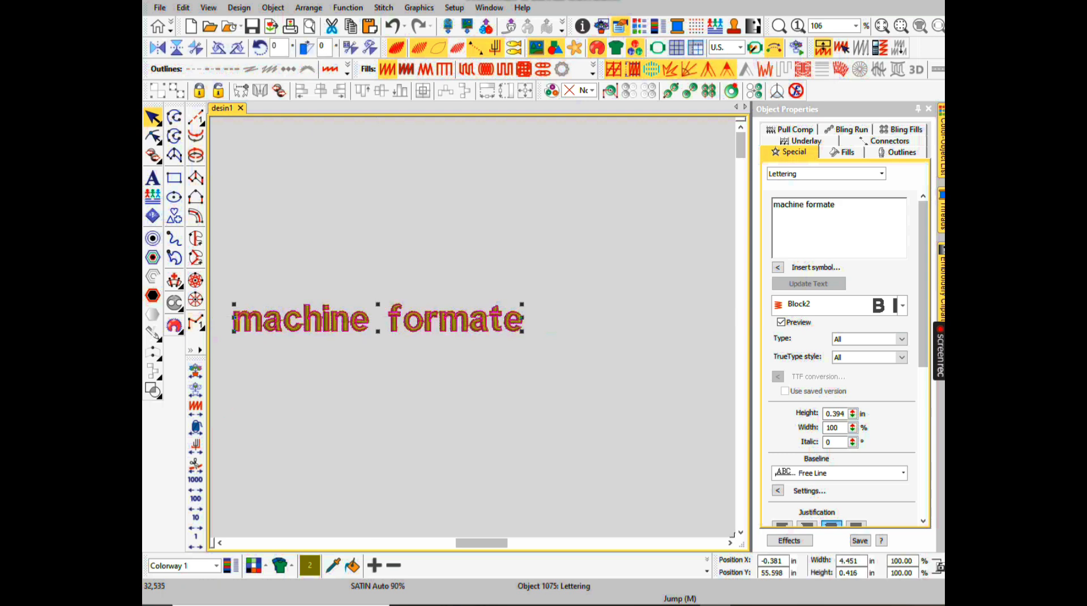
{"action": "key", "text": "Right"}
{"action": "right_click", "coordinate": [457, 334]}
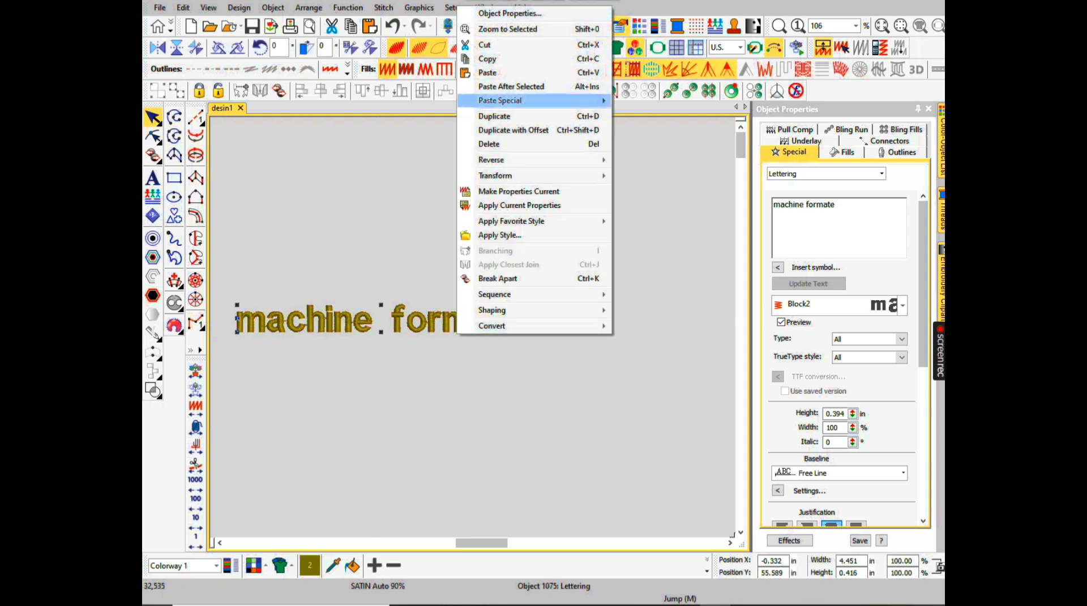
{"action": "left_click", "coordinate": [487, 58]}
{"action": "left_click", "coordinate": [431, 266]}
{"action": "left_click", "coordinate": [428, 314]}
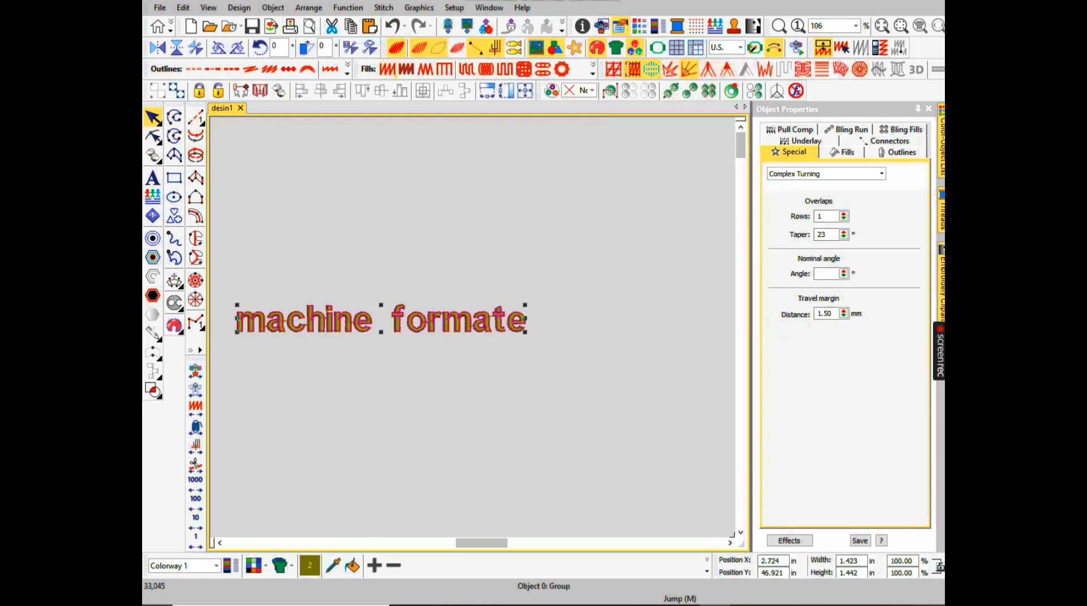
Delete the "machine formate" lettering and show the whole design
{"action": "right_click", "coordinate": [428, 312]}
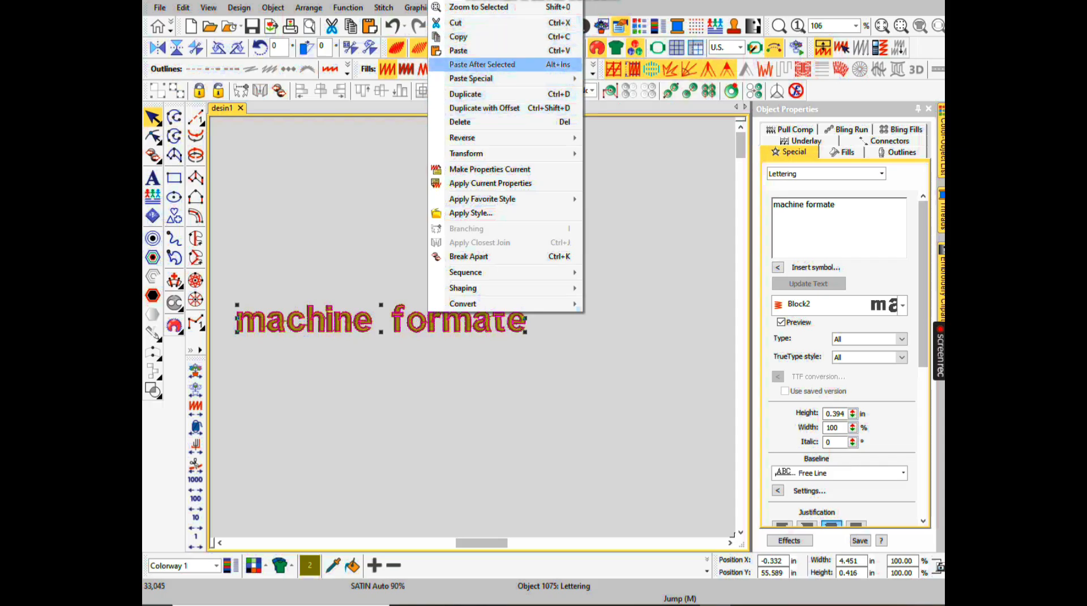
{"action": "key", "text": "Escape"}
{"action": "key", "text": "Delete"}
{"action": "key", "text": "0"}
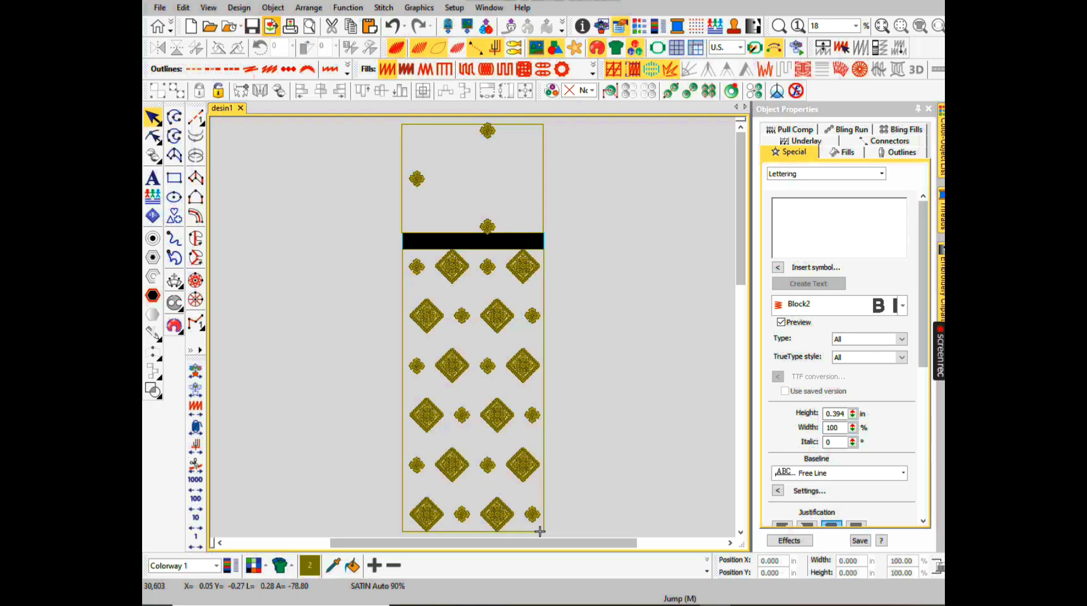
Export the design as a Tajima (*.DST) machine file named desin1 in the letest folder on the desktop
{"action": "left_click", "coordinate": [271, 26]}
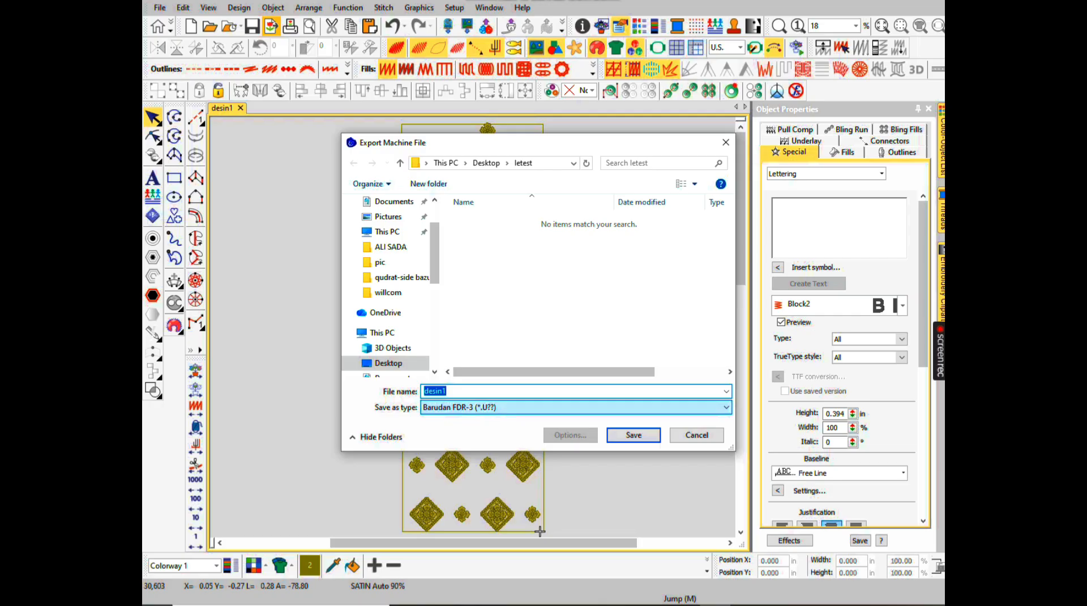
{"action": "left_click", "coordinate": [576, 407]}
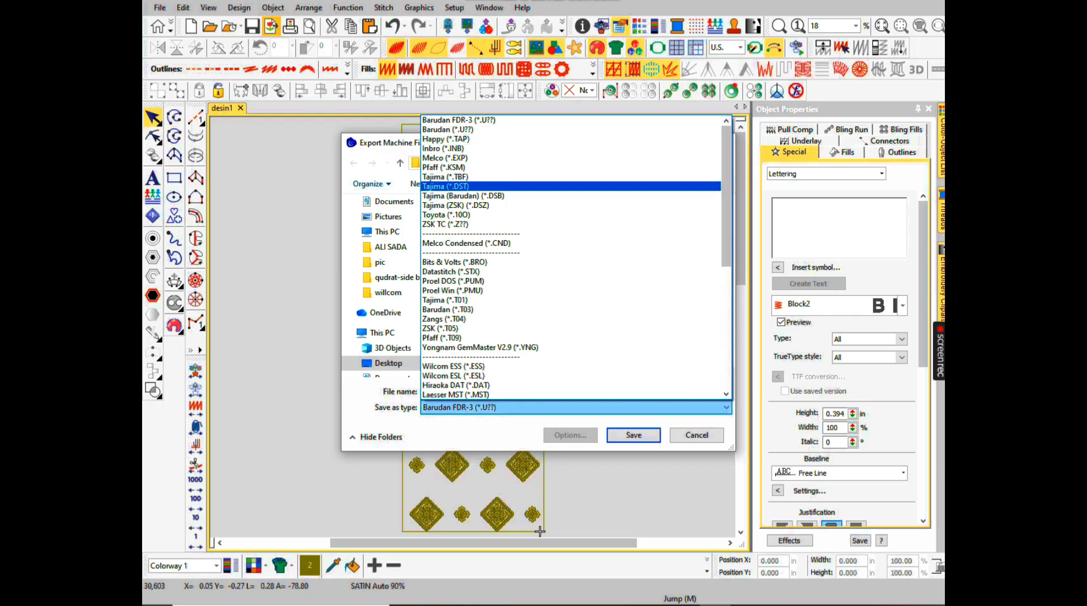
{"action": "left_click", "coordinate": [445, 186]}
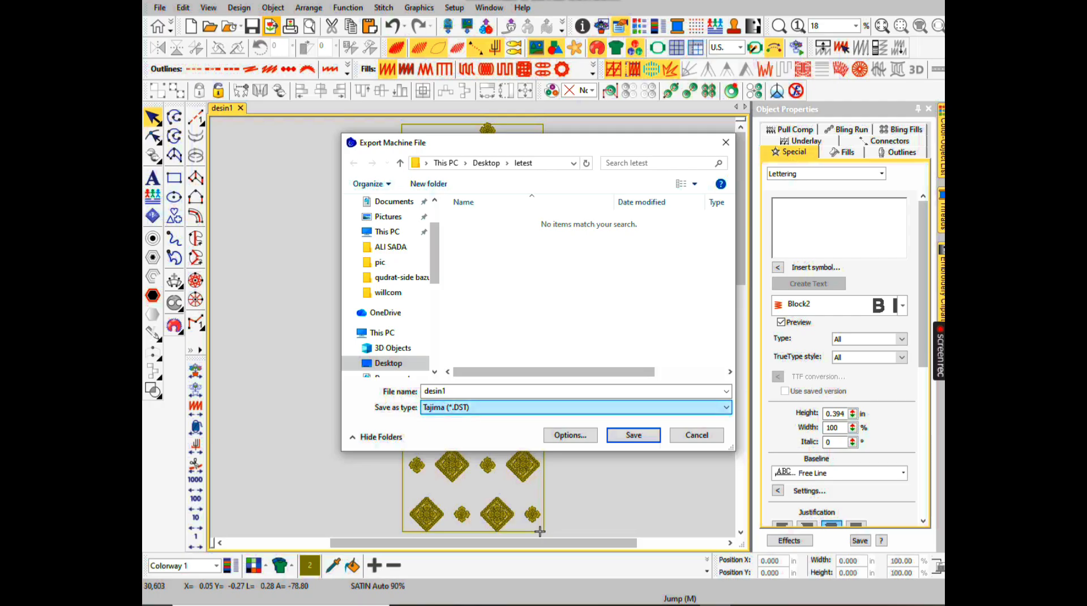
{"action": "left_click", "coordinate": [576, 407]}
{"action": "scroll", "coordinate": [571, 210], "scroll_direction": "up", "scroll_amount": 3}
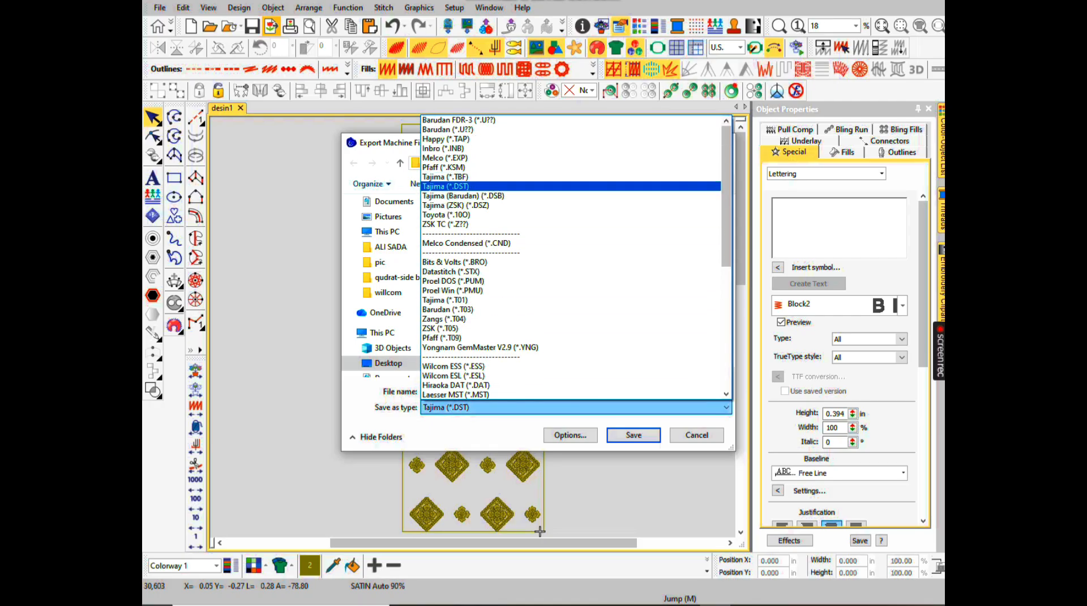
{"action": "left_click", "coordinate": [445, 187]}
{"action": "left_click", "coordinate": [633, 435]}
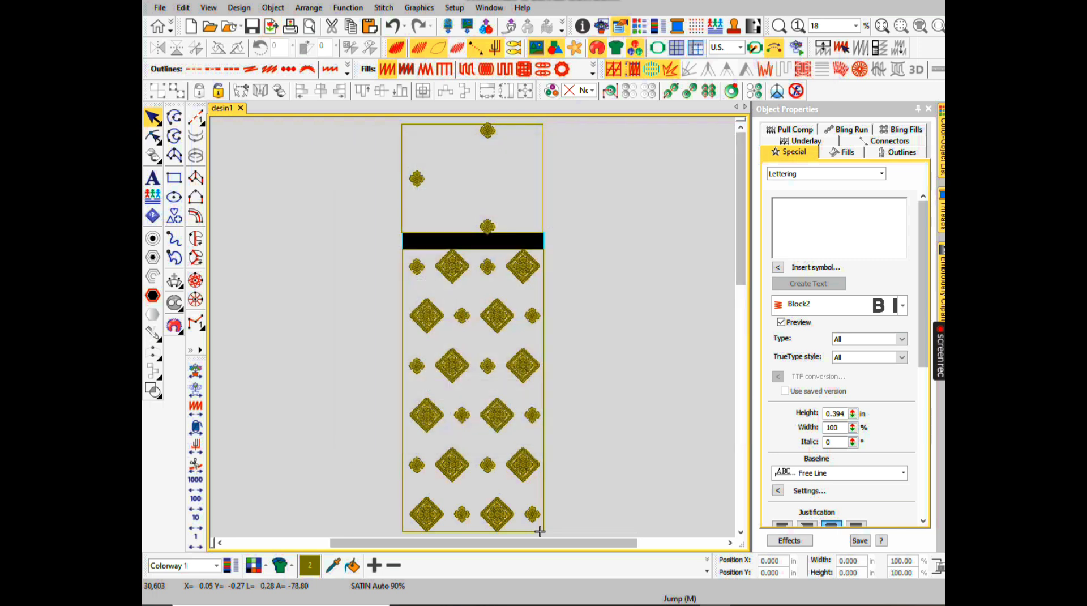
Switch to the letest folder in File Explorer and delete the desin1.DGT file
{"action": "left_click", "coordinate": [499, 604]}
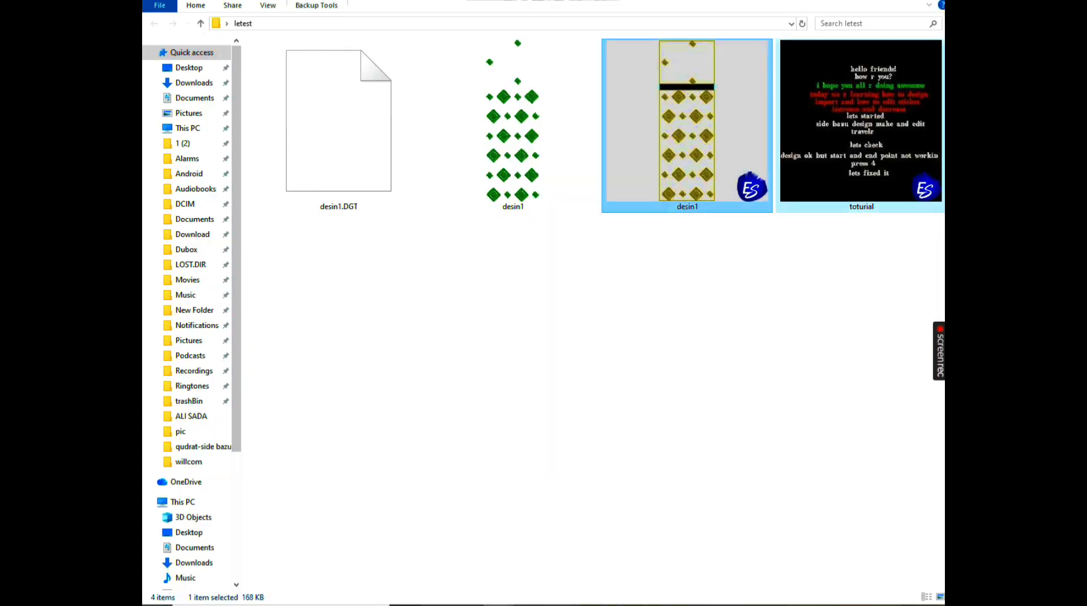
{"action": "left_click", "coordinate": [371, 136]}
{"action": "key", "text": "Delete"}
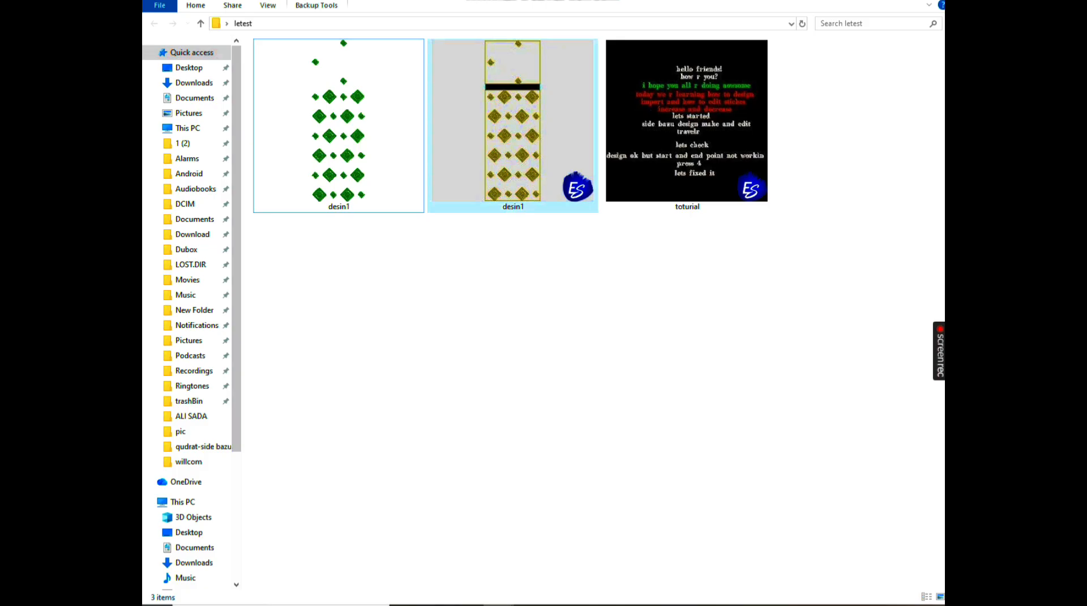
Rename the exported desin1 machine file as "desin1dst give machine"
{"action": "left_click", "coordinate": [362, 133]}
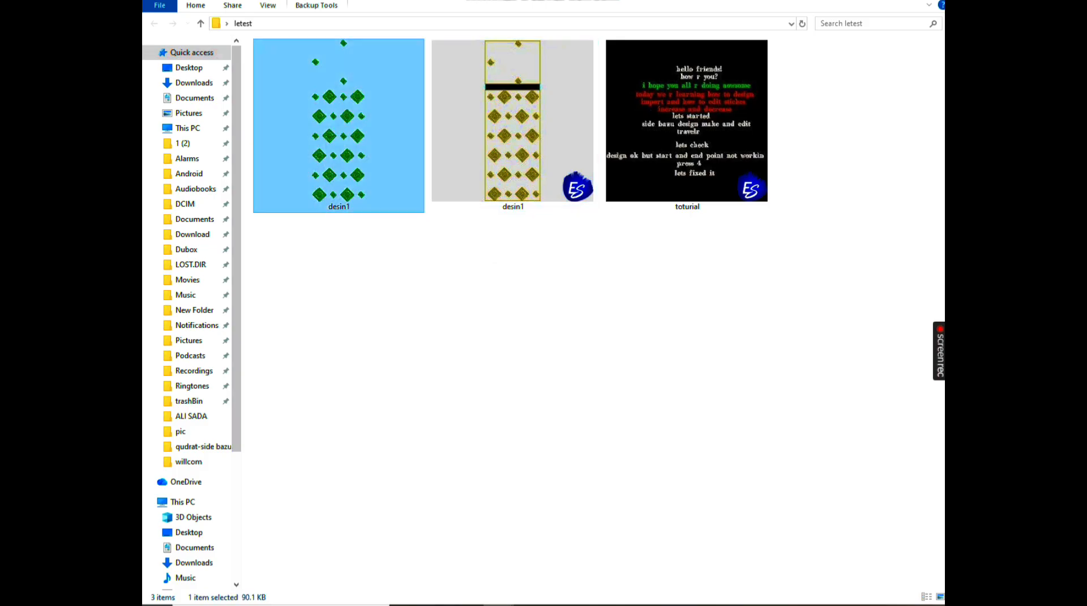
{"action": "key", "text": "F2"}
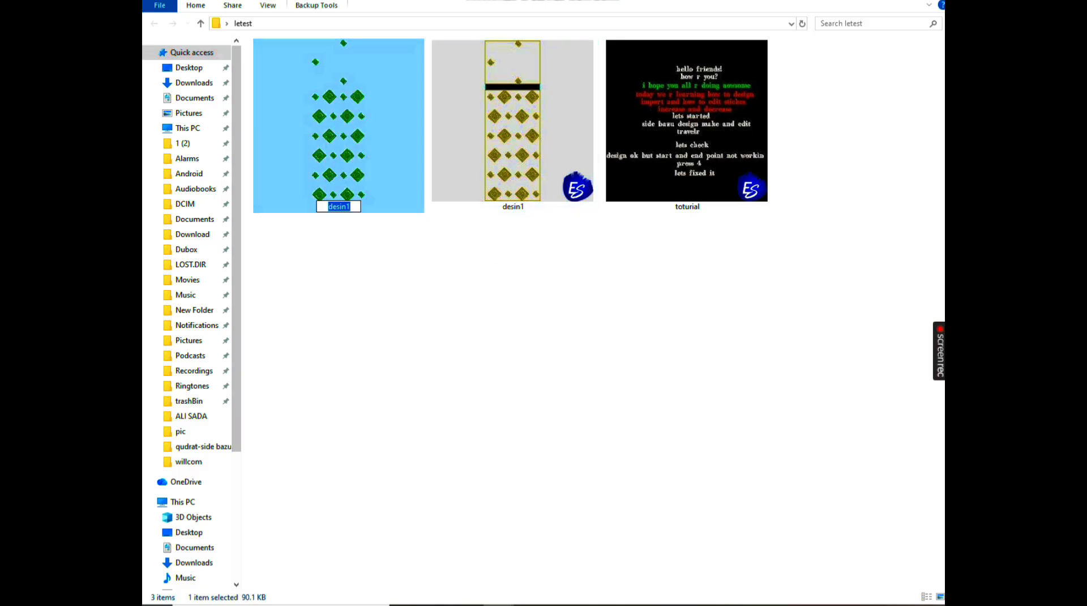
{"action": "key", "text": "End"}
{"action": "type", "text": "dst give m"}
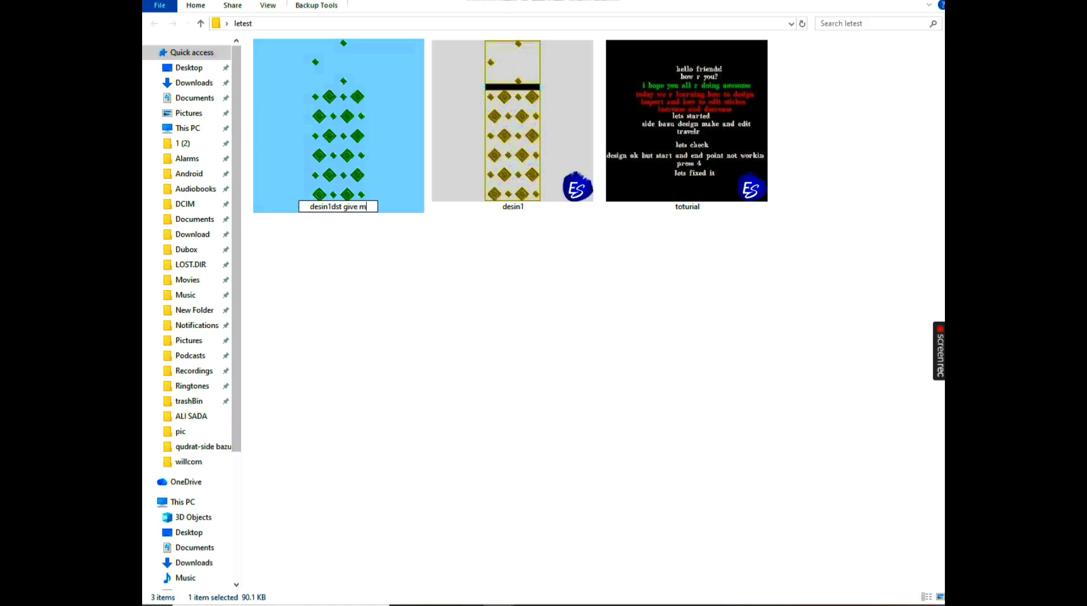
{"action": "type", "text": "achi"}
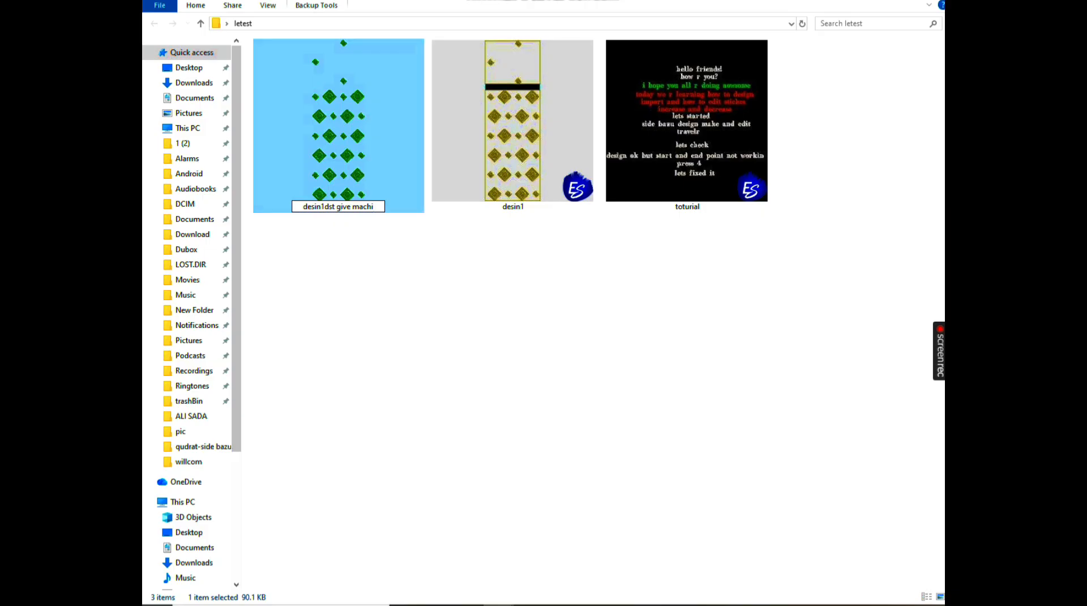
{"action": "type", "text": "ne"}
{"action": "key", "text": "Return"}
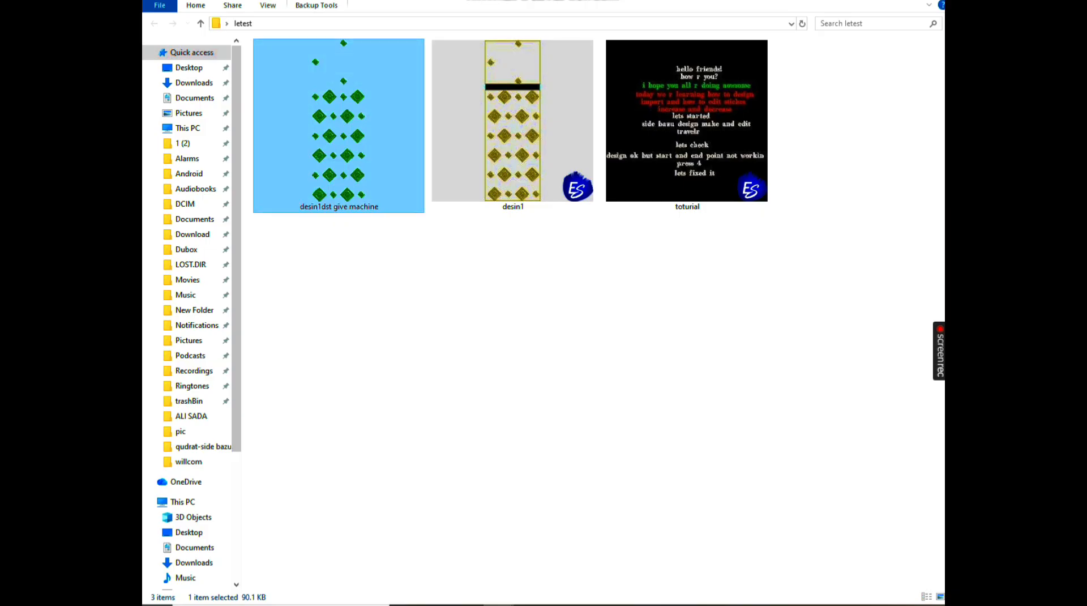
Open toturial in Wilcom EmbroideryStudio and add the red lettering "if this video informative please subscribe" below "lets fixed it"
{"action": "left_click", "coordinate": [686, 125]}
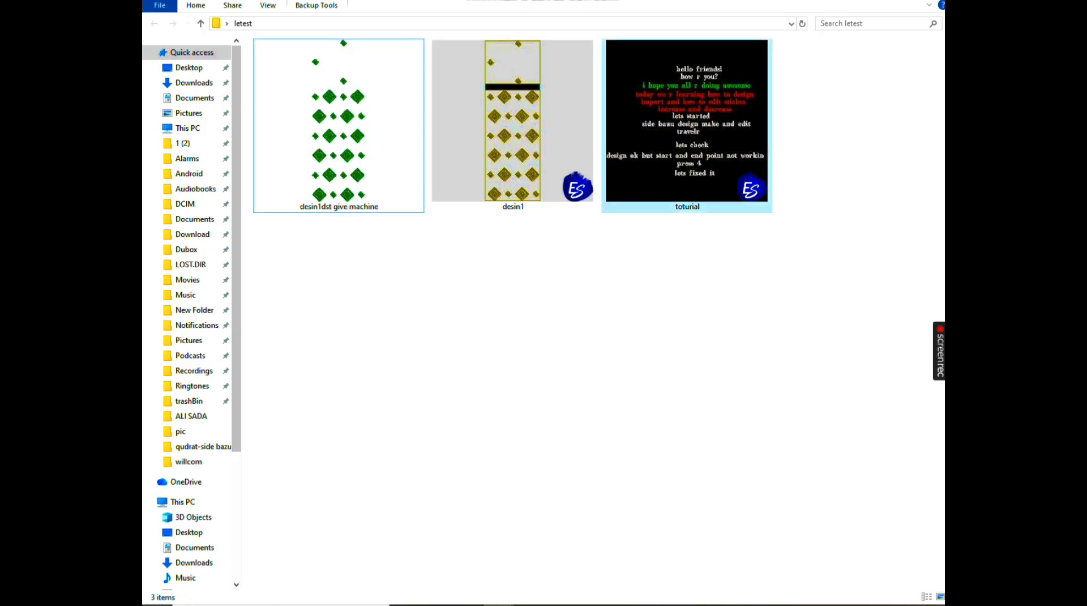
{"action": "double_click", "coordinate": [686, 125]}
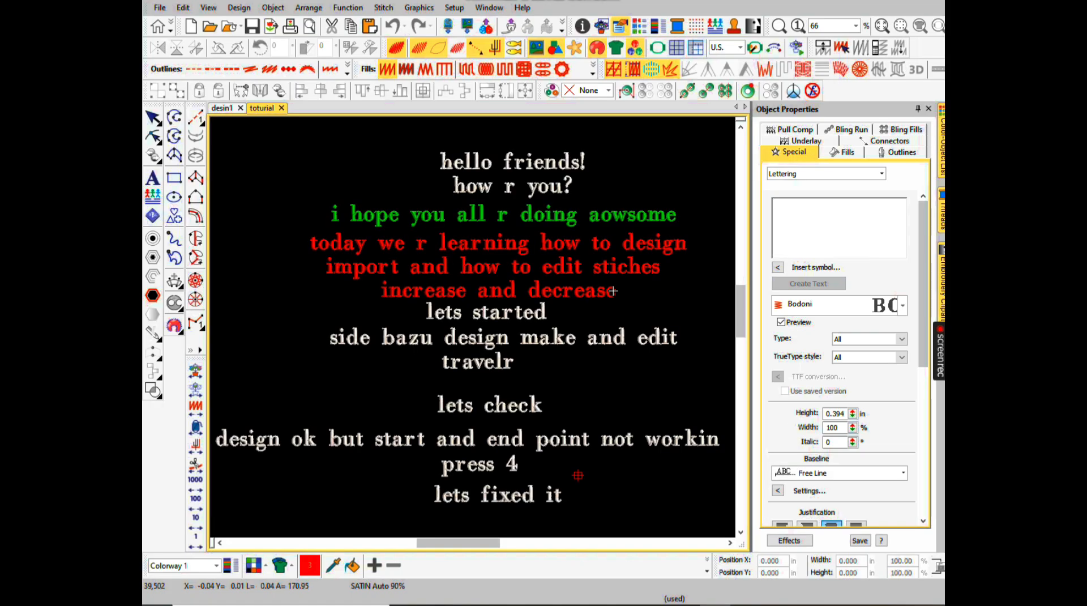
{"action": "type", "text": "if "}
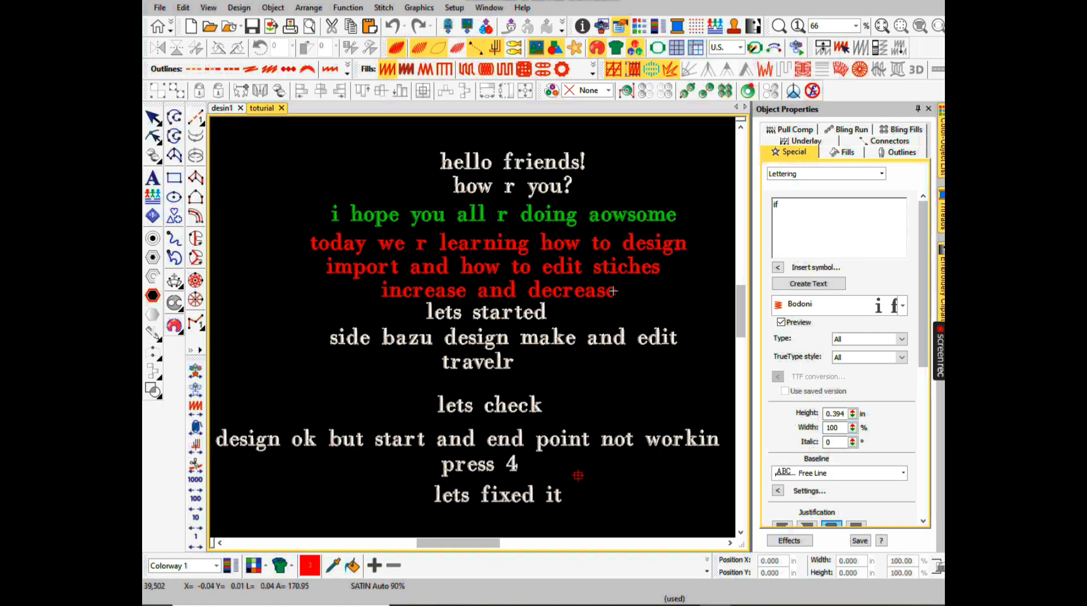
{"action": "type", "text": "this"}
{"action": "type", "text": " video "}
{"action": "type", "text": "info"}
{"action": "type", "text": "r"}
{"action": "type", "text": "ma"}
{"action": "type", "text": "tive p"}
{"action": "type", "text": "l"}
{"action": "type", "text": "ease "}
{"action": "type", "text": "su"}
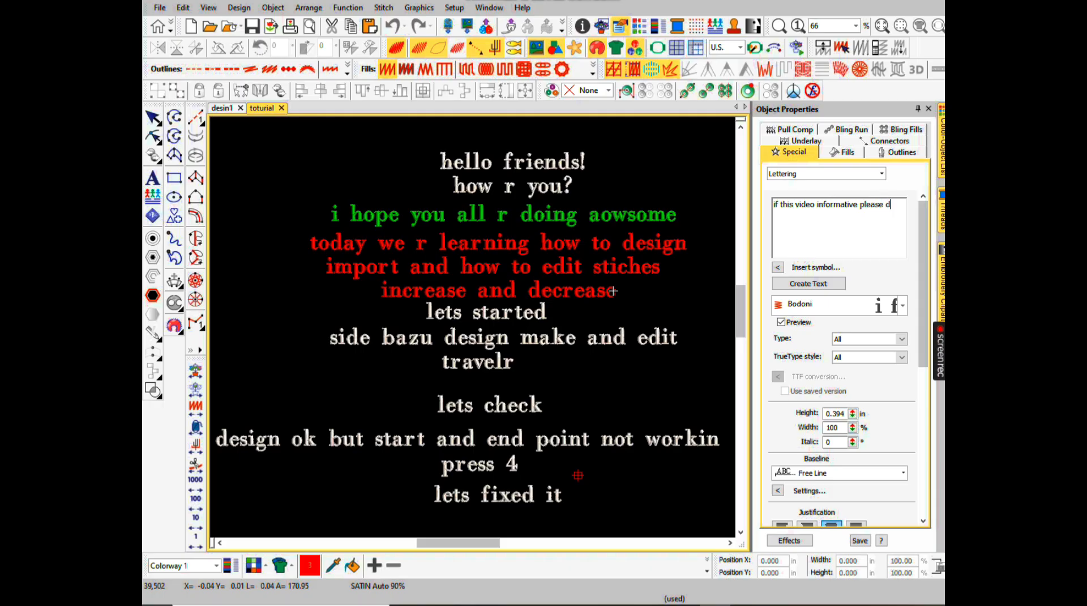
{"action": "type", "text": "bscrib"}
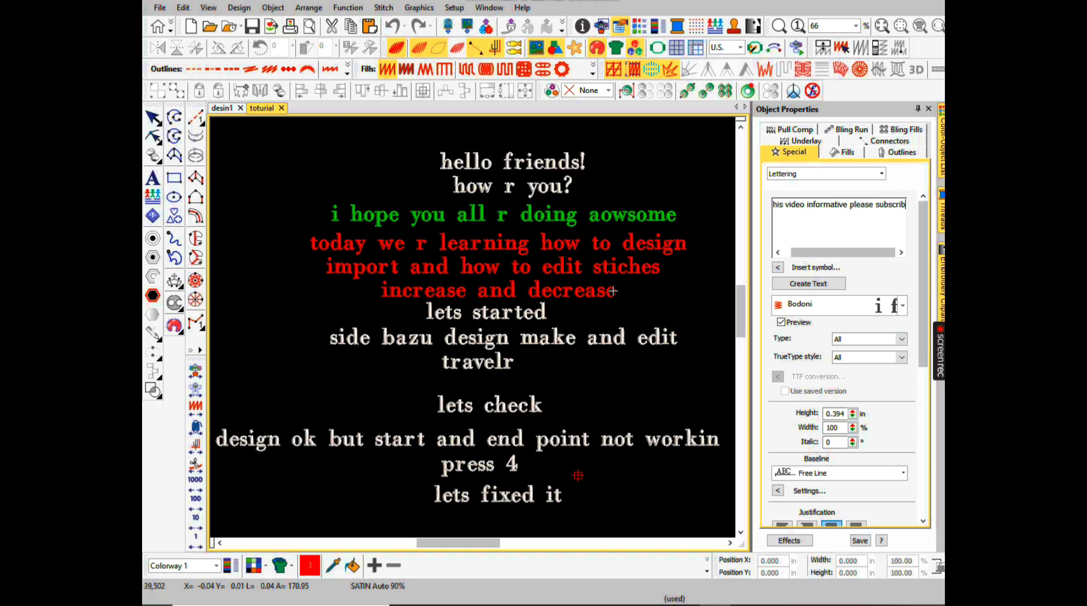
{"action": "type", "text": "e"}
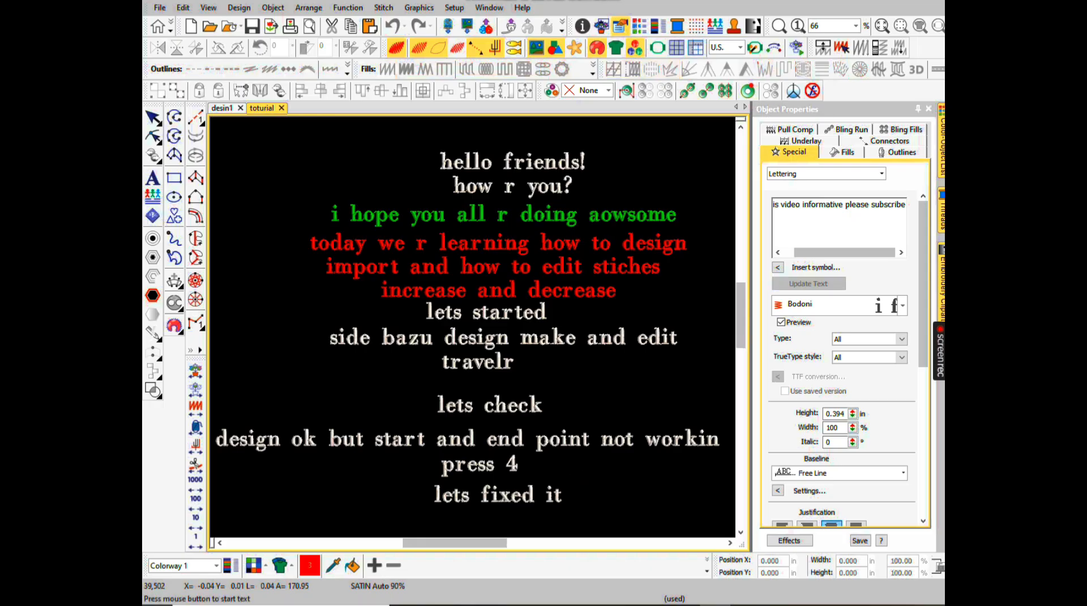
{"action": "scroll", "coordinate": [613, 290], "scroll_direction": "down", "scroll_amount": 2}
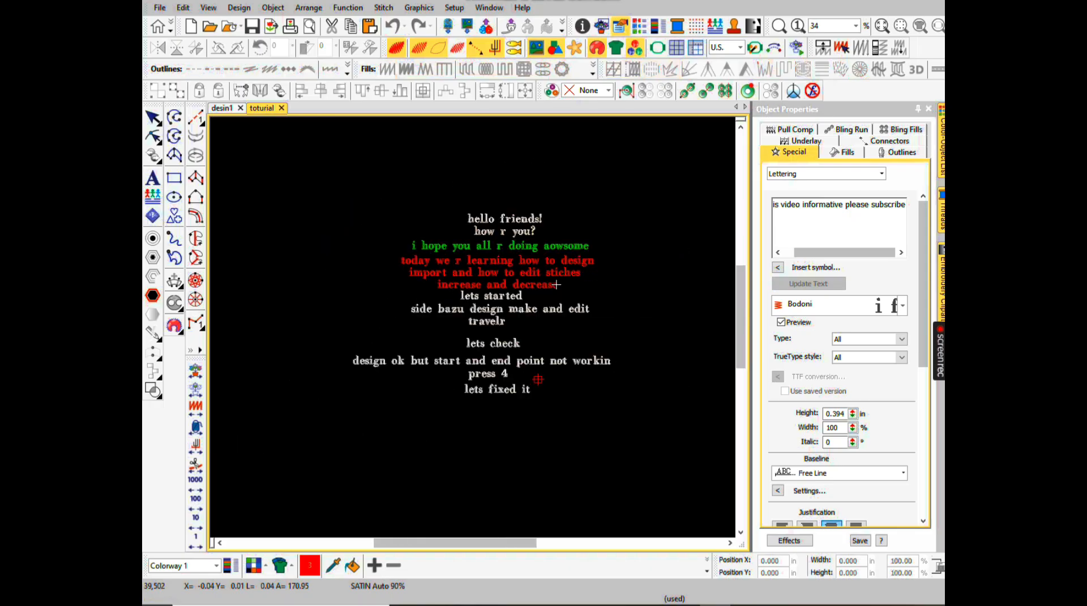
{"action": "key", "text": "Return"}
{"action": "scroll", "coordinate": [600, 307], "scroll_direction": "up", "scroll_amount": 4}
{"action": "scroll", "coordinate": [600, 308], "scroll_direction": "down", "scroll_amount": 3}
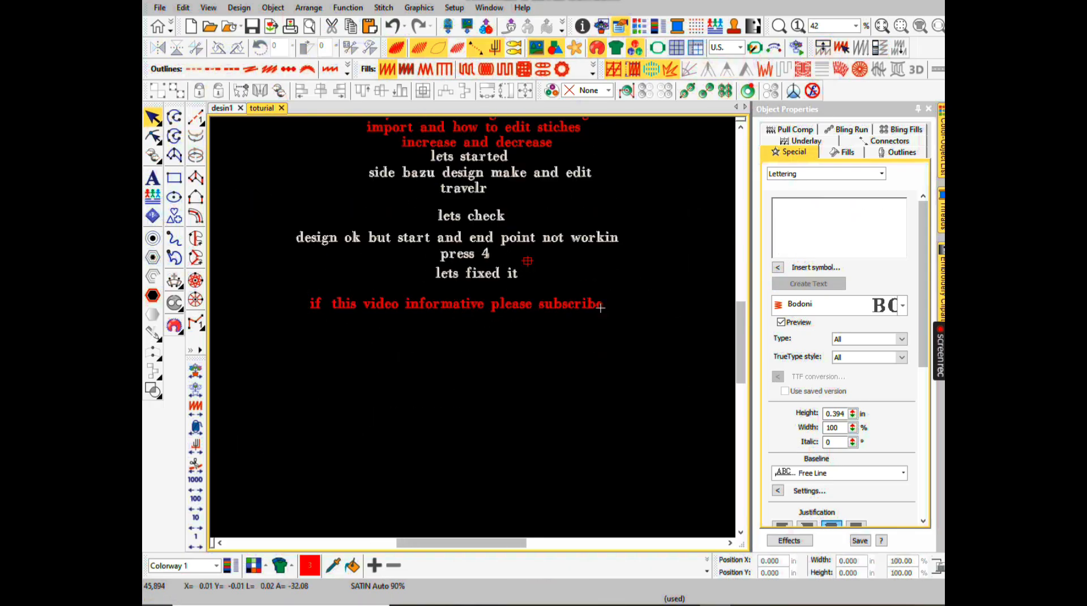
{"action": "scroll", "coordinate": [699, 517], "scroll_direction": "up", "scroll_amount": 2}
{"action": "scroll", "coordinate": [666, 443], "scroll_direction": "down", "scroll_amount": 1}
{"action": "scroll", "coordinate": [691, 522], "scroll_direction": "up", "scroll_amount": 1}
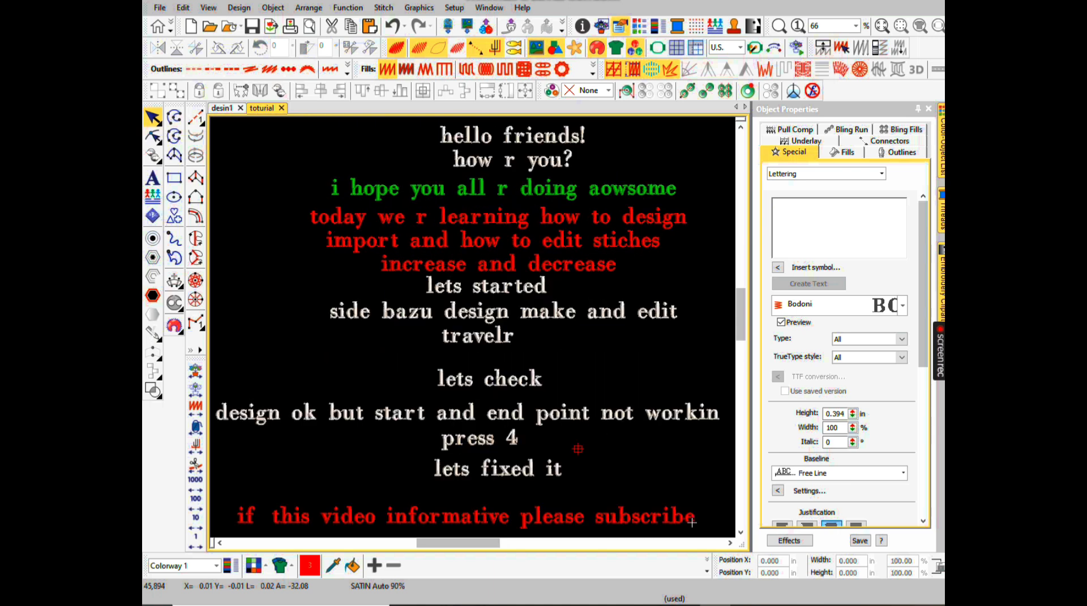